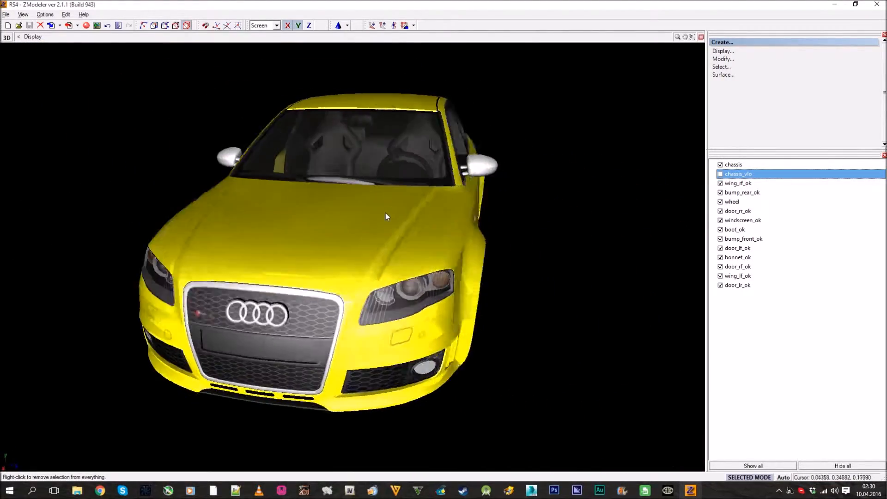
Examine the yellow Audi RS4 model in 3D from the front, headlight, bonnet, windscreen and side
scroll(449, 219, up, 9)
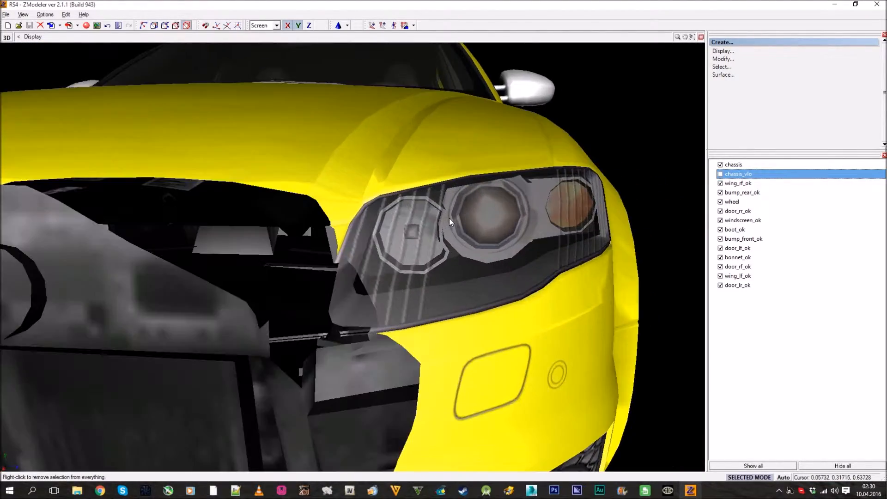
scroll(449, 222, down, 8)
middle_drag(449, 222, 478, 311)
scroll(433, 278, up, 5)
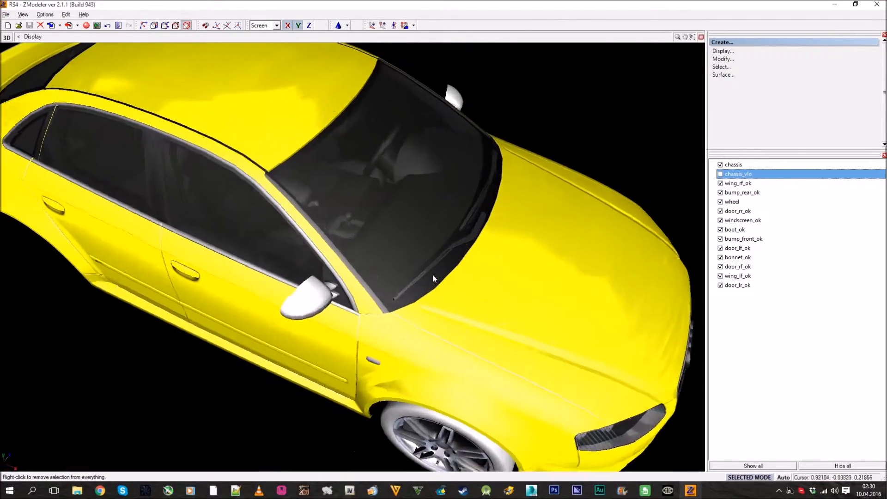
scroll(434, 278, down, 4)
middle_drag(456, 270, 424, 271)
scroll(453, 276, up, 5)
scroll(452, 272, down, 5)
scroll(442, 266, up, 3)
scroll(445, 271, down, 4)
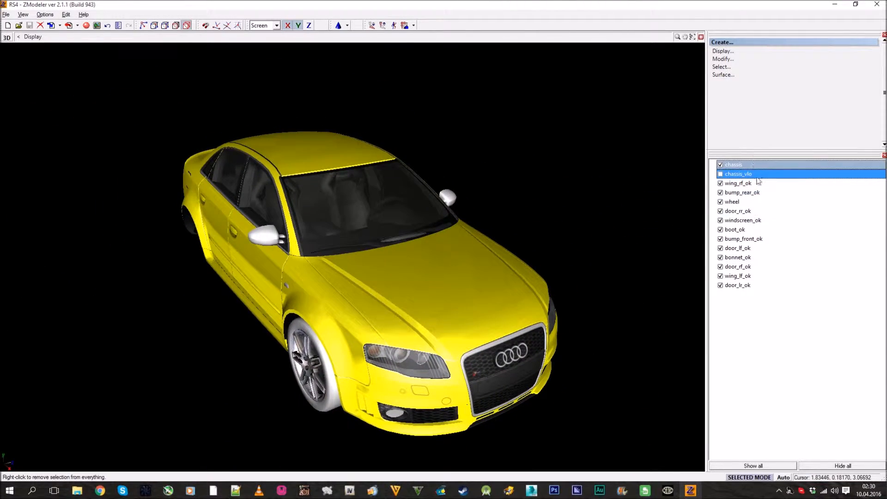
middle_drag(552, 243, 641, 355)
middle_drag(483, 218, 483, 251)
Fit the car in the Front and Right views of the four-viewport layout, resize the viewports, and maximize the 3D view again
click(701, 38)
scroll(309, 263, down, 5)
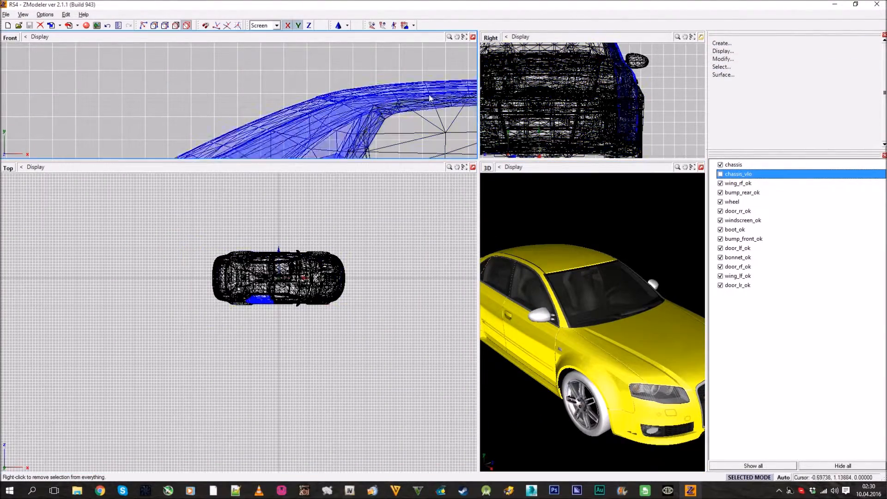
click(465, 38)
click(692, 37)
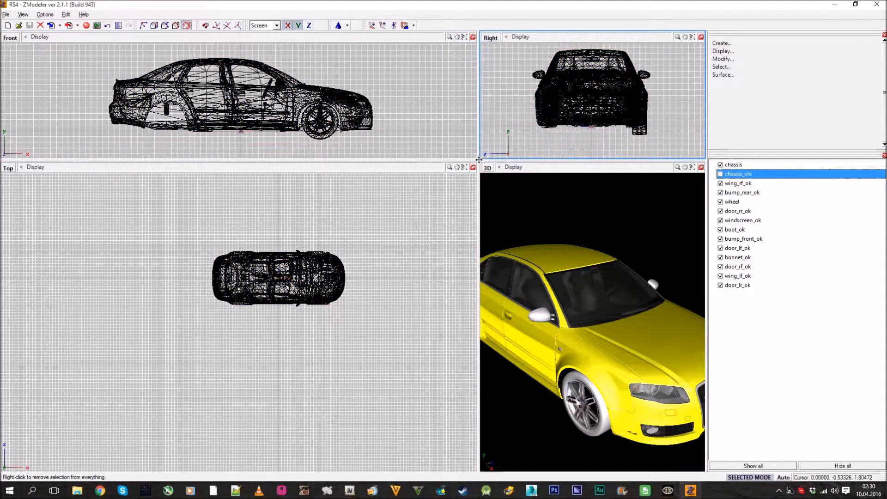
drag(374, 180, 340, 181)
middle_drag(585, 358, 658, 245)
click(701, 187)
middle_drag(560, 243, 409, 258)
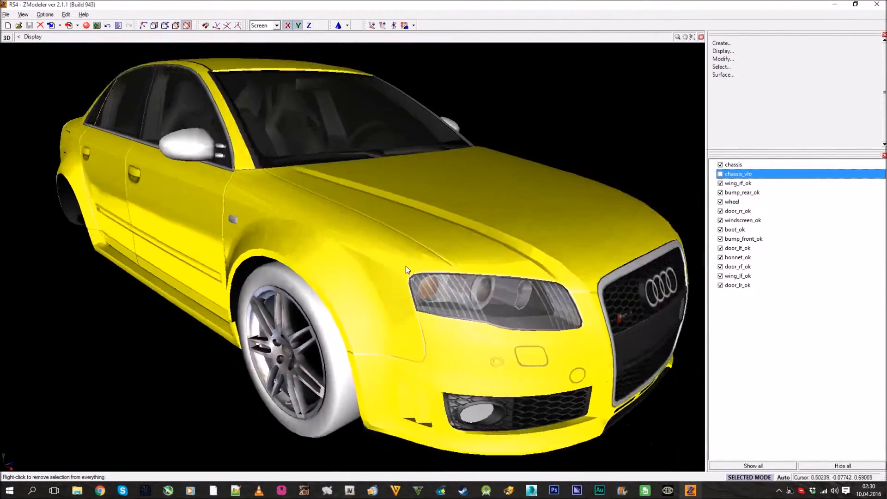
Add the tire image from the Tutorial textures folder as the first texture layer of the tire material, and close the Materials Editor
click(77, 26)
click(86, 27)
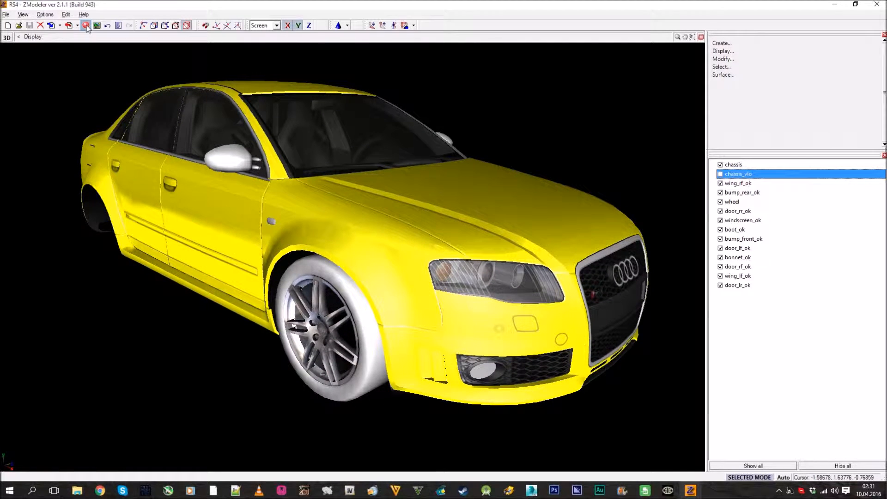
click(598, 99)
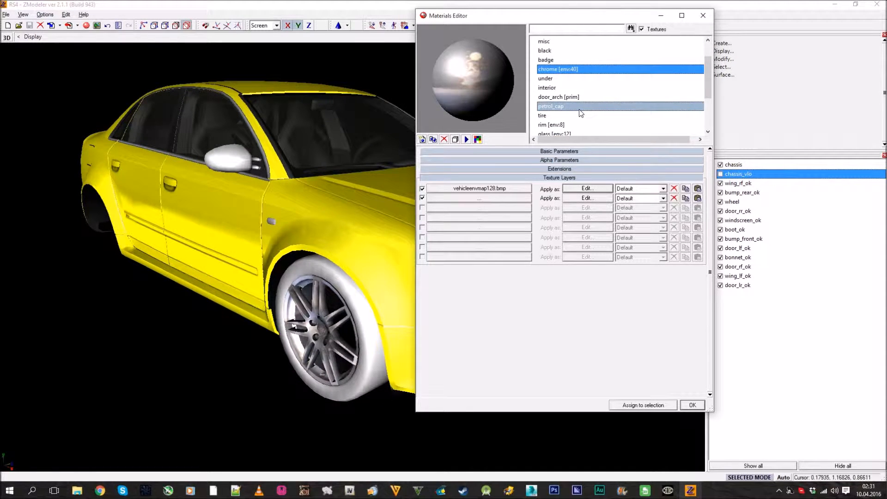
click(504, 188)
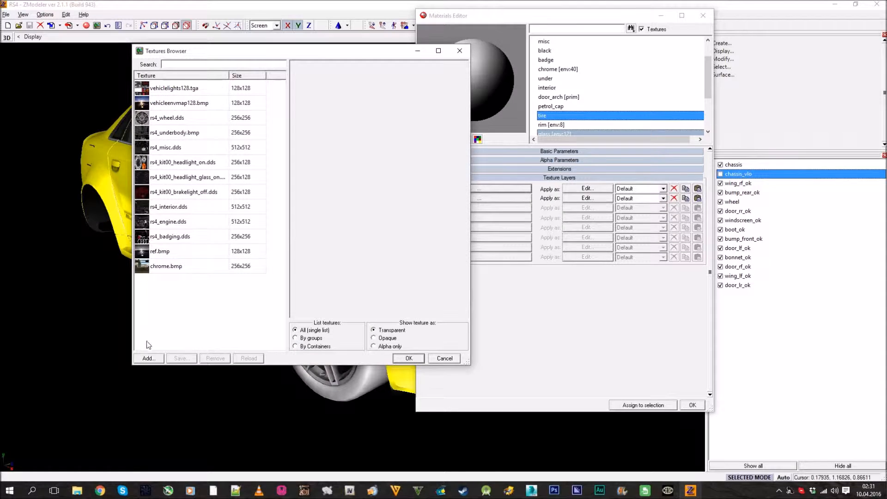
click(148, 359)
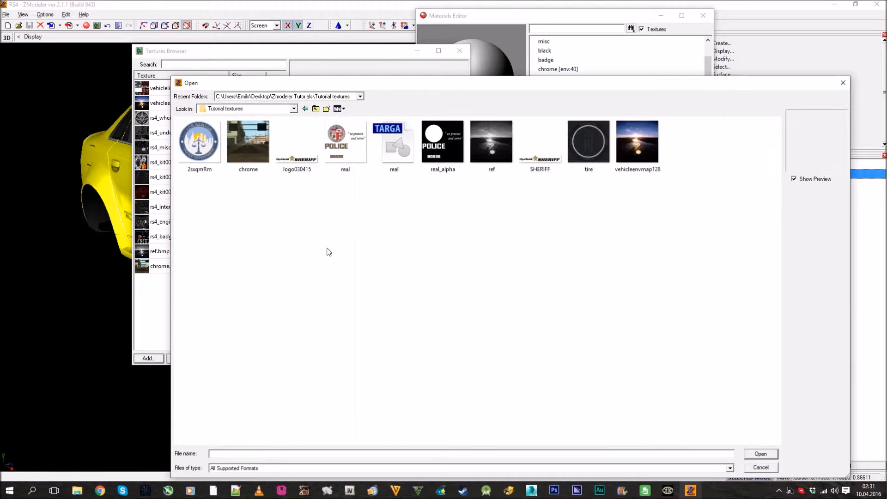
double_click(587, 147)
click(409, 359)
middle_drag(291, 233, 179, 222)
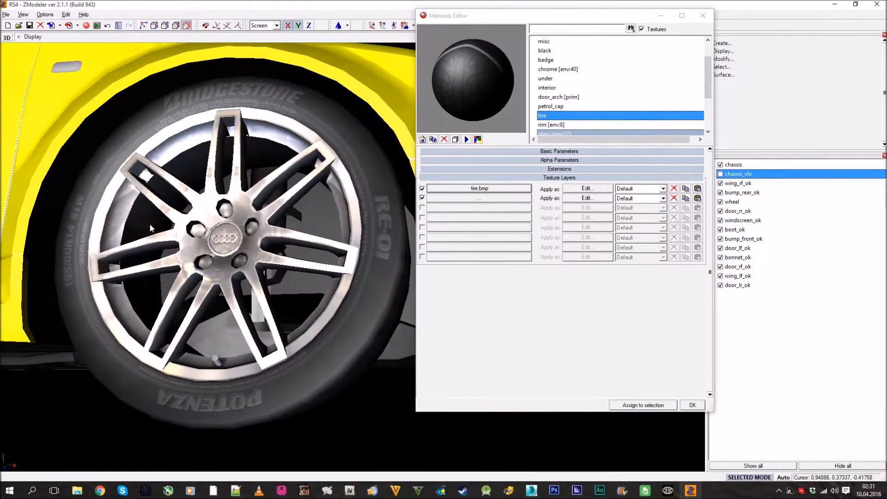
scroll(197, 217, down, 2)
click(693, 405)
Return to the four-viewport layout and save the car model
middle_drag(420, 329, 391, 202)
scroll(422, 196, down, 2)
drag(392, 202, 346, 234)
scroll(348, 202, down, 2)
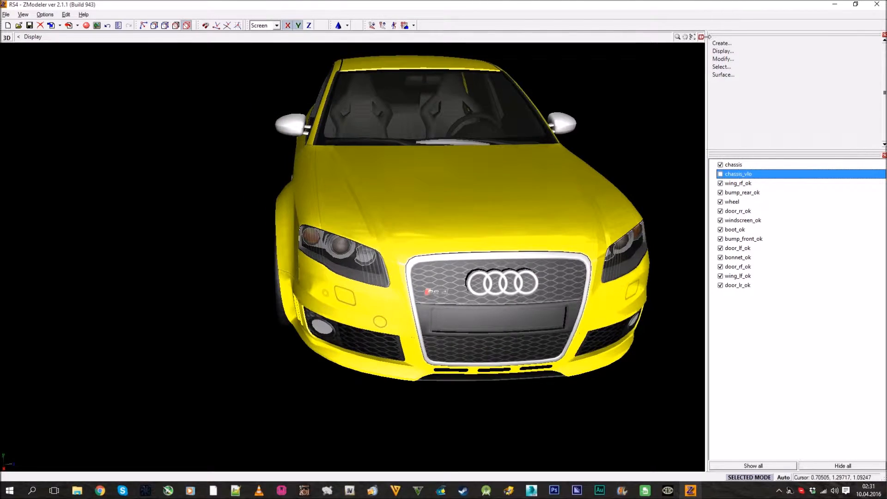
click(701, 37)
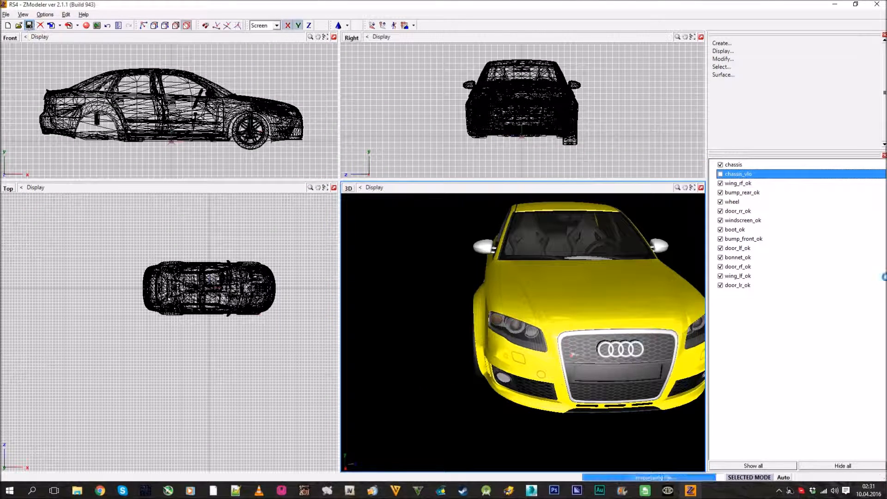
Show all car parts and select everything, with the command list enlarged and the whole car in view
click(764, 467)
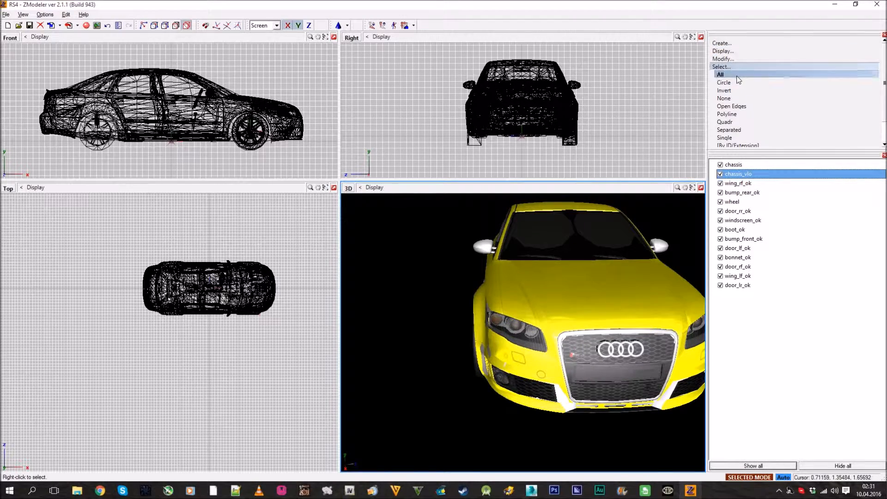
click(737, 77)
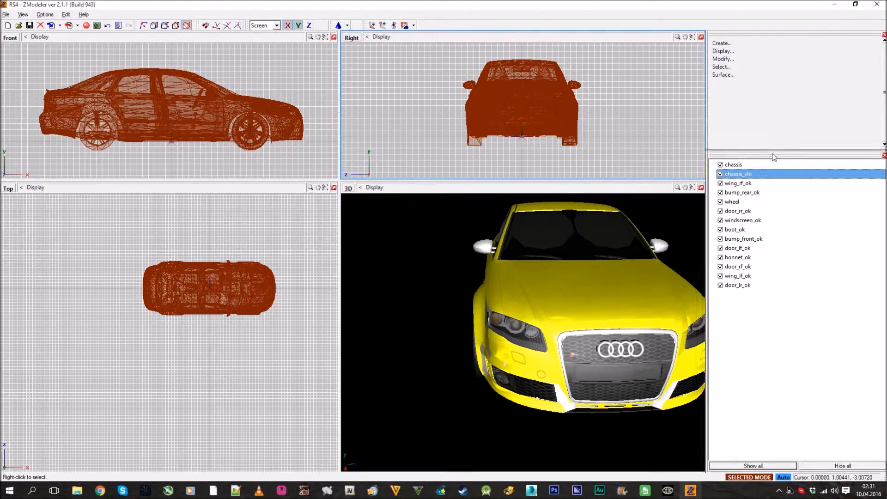
drag(773, 151, 776, 181)
middle_drag(622, 260, 558, 252)
scroll(279, 273, up, 3)
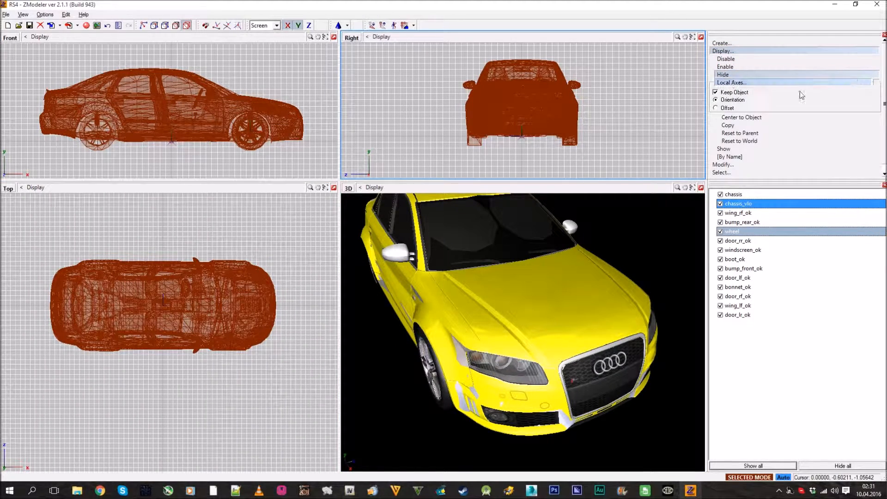
Reset the local axes offset to world for all selected car parts, working in the Top view
click(767, 142)
alt+middle_drag(458, 279, 514, 324)
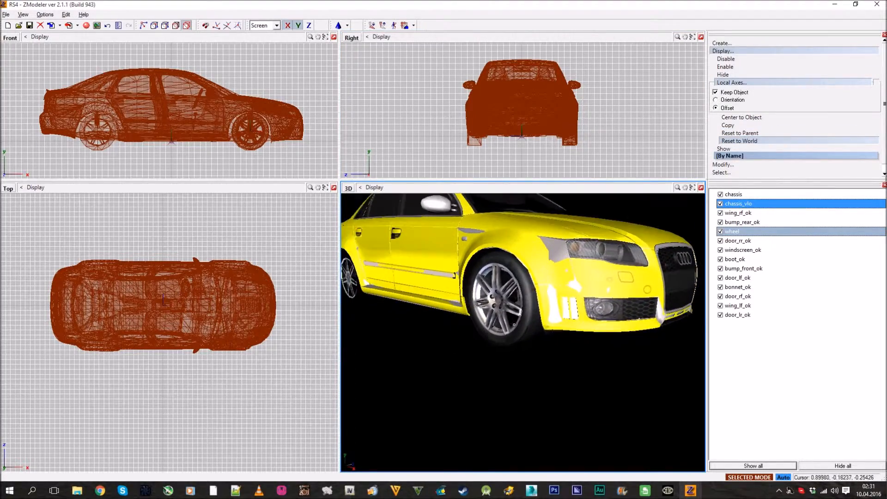
scroll(514, 324, up, 3)
scroll(172, 371, up, 8)
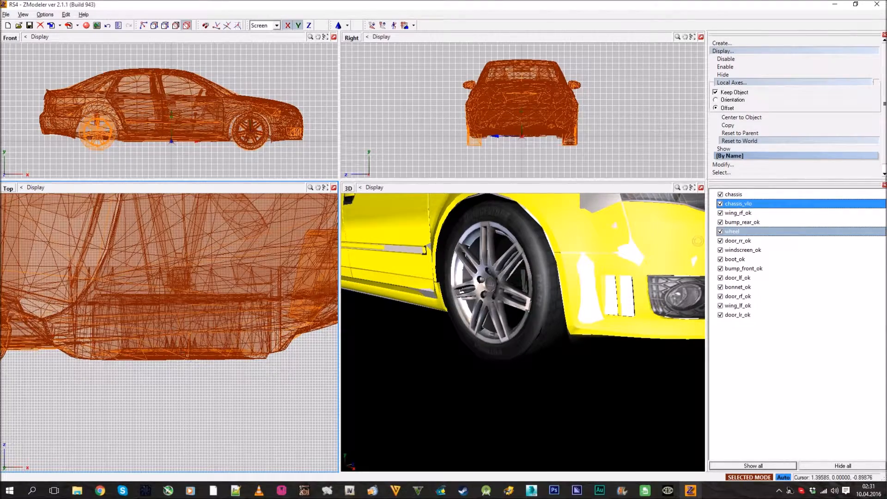
scroll(178, 358, up, 1)
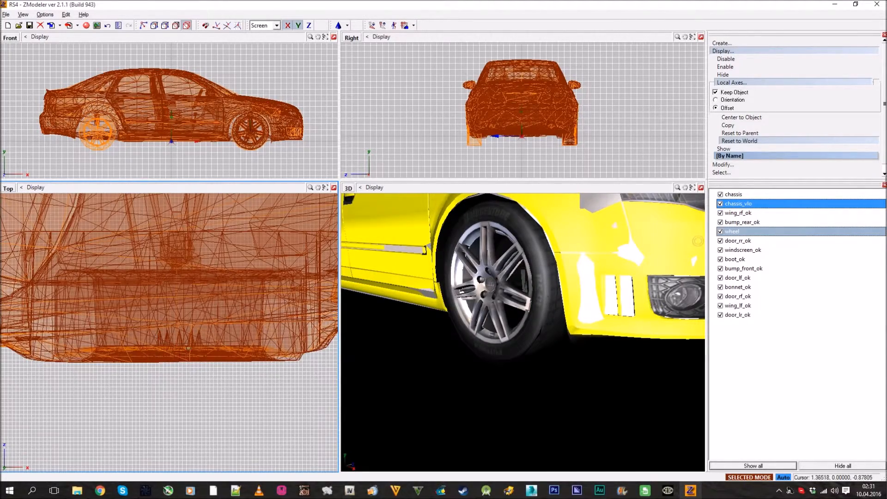
scroll(217, 347, down, 5)
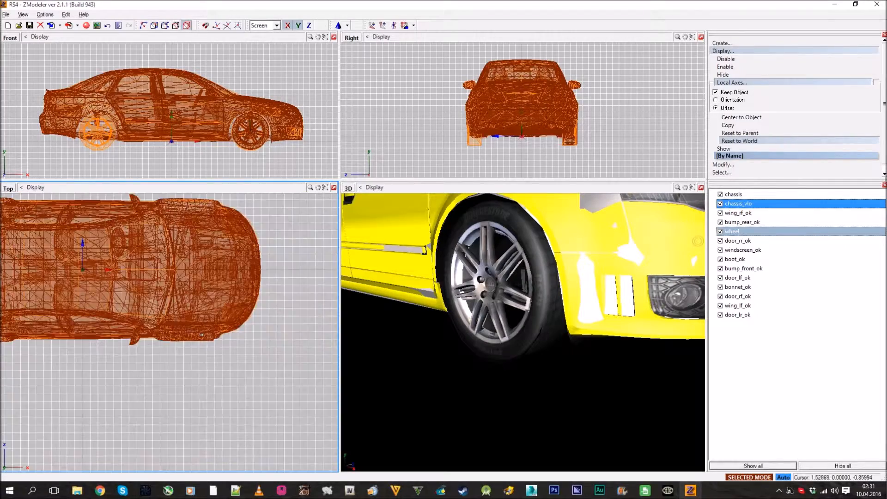
scroll(140, 326, up, 3)
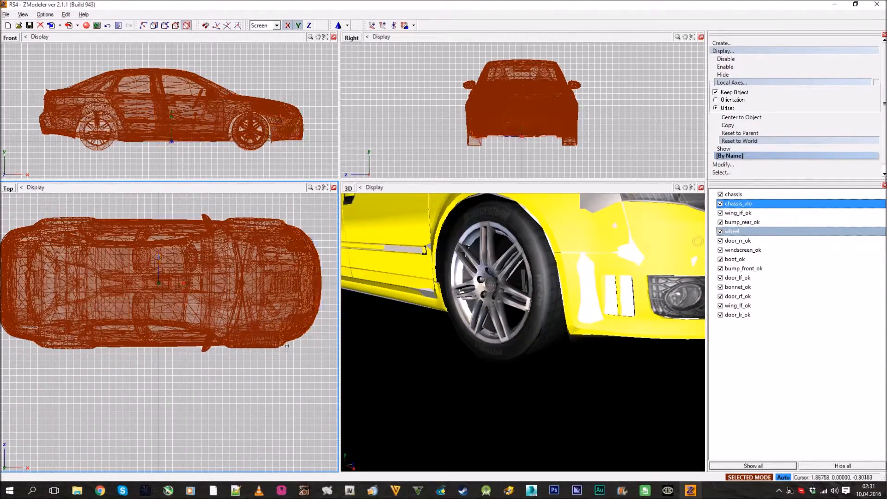
Activate the Rotate operation for the selected car parts, with the whole car framed in the Top view
click(731, 58)
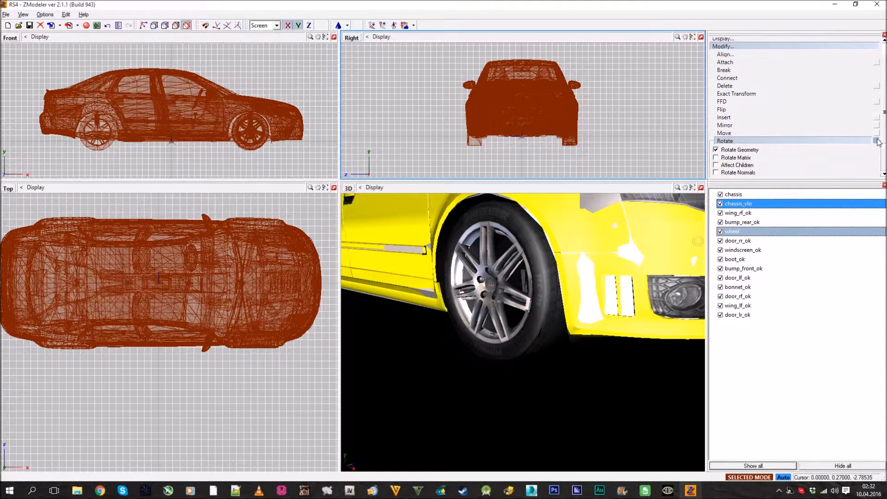
scroll(256, 280, down, 2)
middle_drag(256, 279, 272, 317)
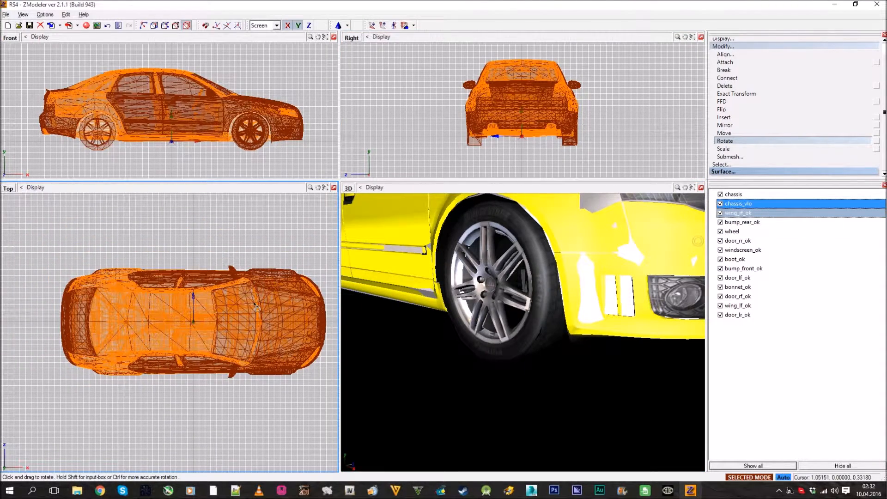
shift+click(254, 305)
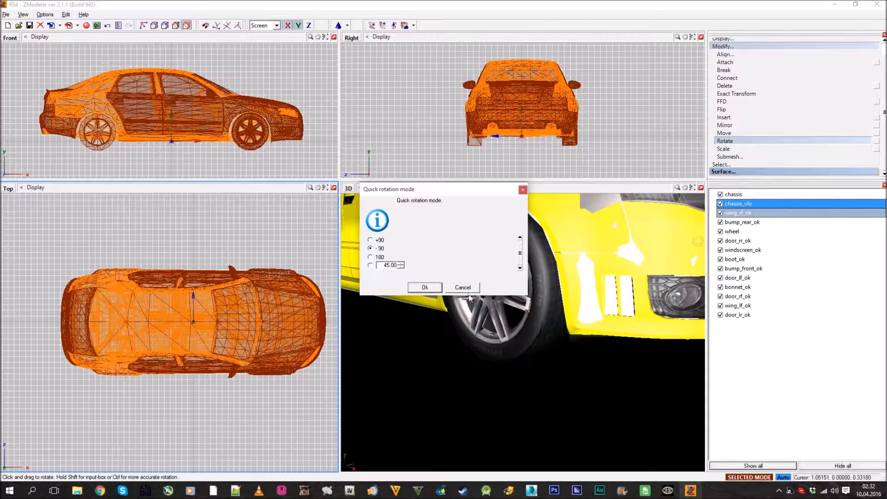
click(467, 290)
drag(183, 338, 264, 262)
key(ctrl+z)
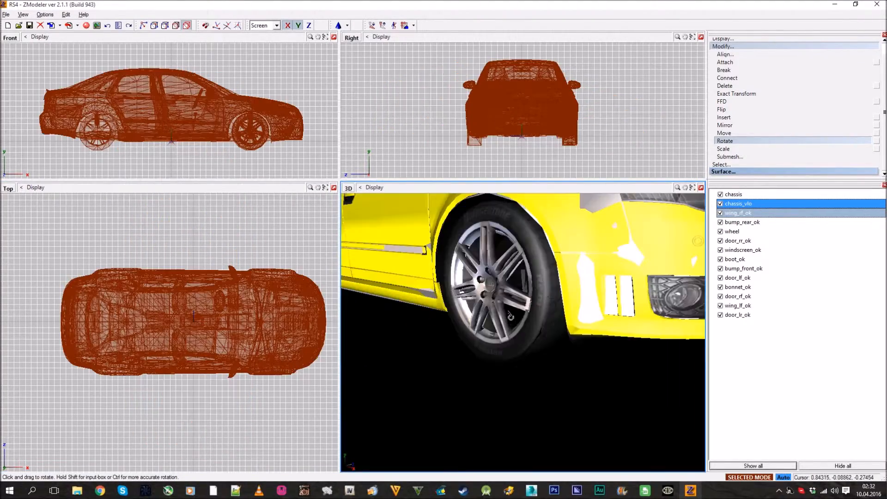
Rotate the whole selected car by +90 degrees in the Top view using quick rotation
scroll(511, 316, down, 8)
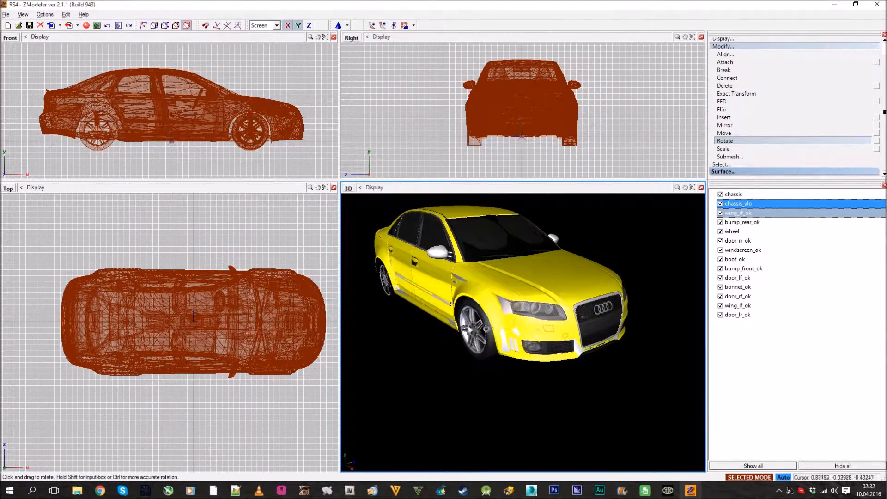
middle_drag(485, 329, 474, 348)
middle_drag(217, 317, 198, 326)
scroll(198, 325, down, 3)
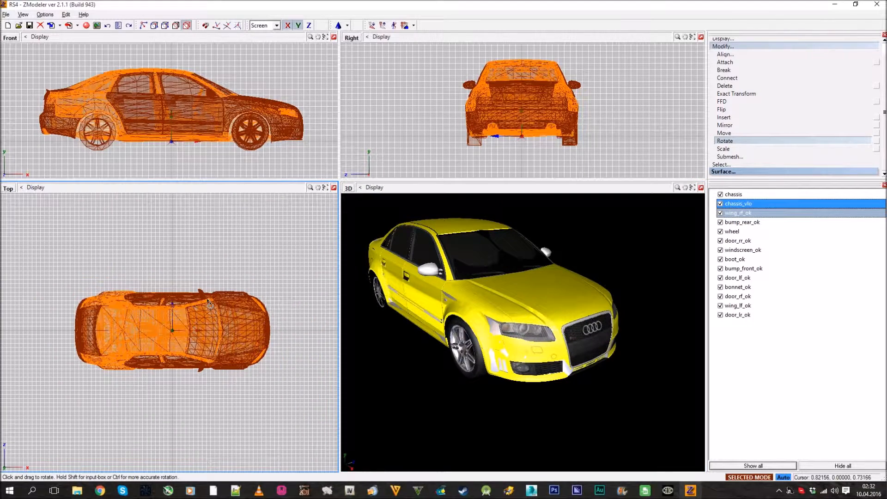
shift+click(229, 320)
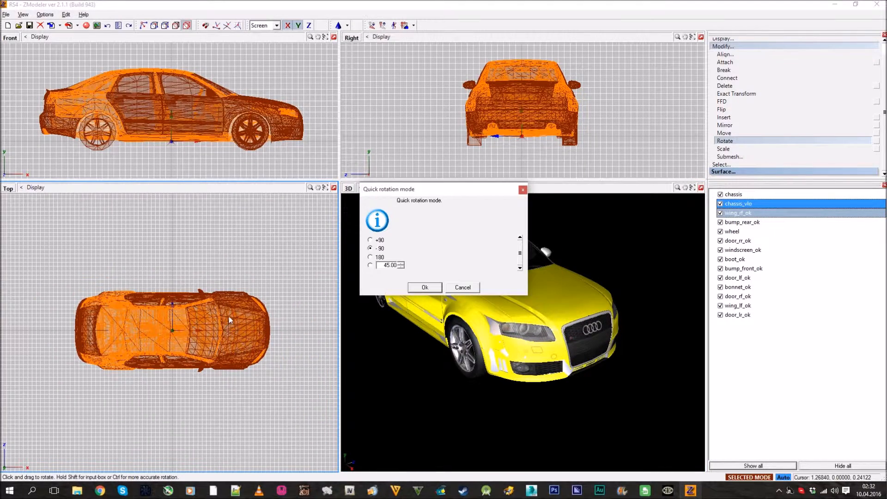
click(426, 288)
middle_drag(456, 300, 536, 302)
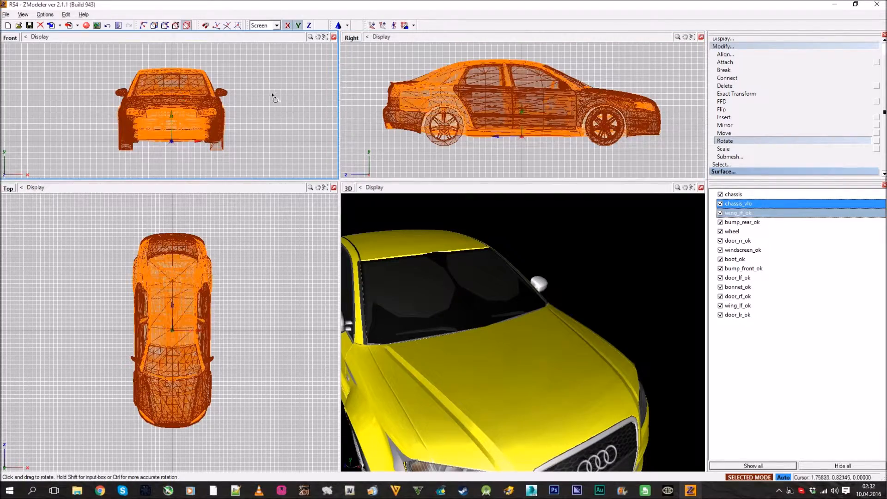
Leave the Rotate operation and deselect all car parts
click(792, 48)
scroll(560, 269, down, 4)
middle_drag(560, 269, 571, 308)
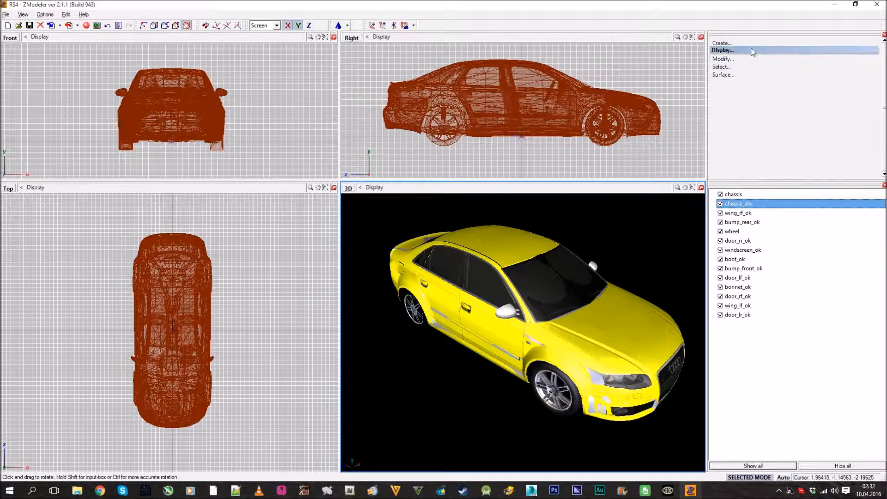
click(724, 98)
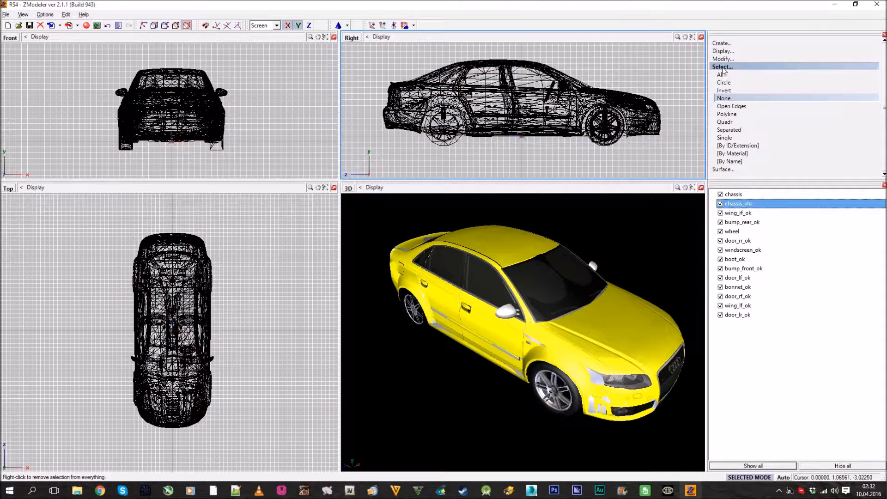
Hide the chassis_vlo part and save the rotated car model
middle_drag(547, 327, 583, 244)
scroll(601, 290, up, 4)
click(721, 204)
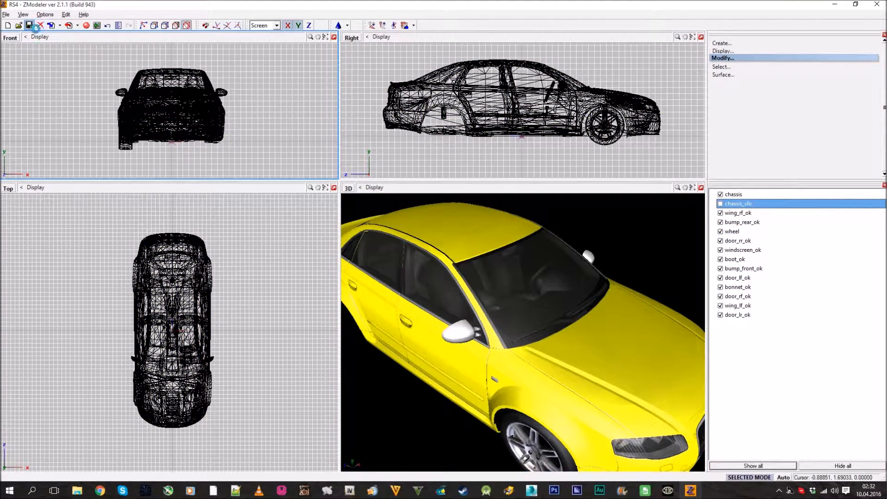
middle_drag(592, 206, 559, 262)
scroll(557, 266, down, 5)
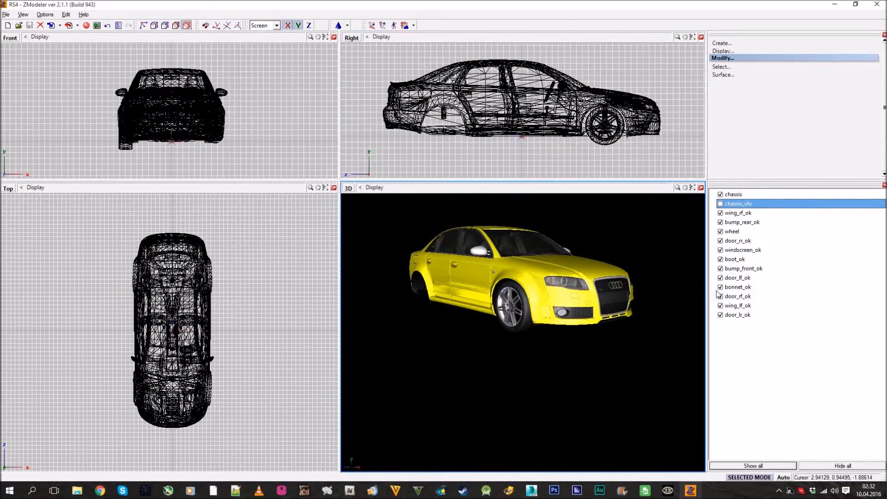
Make all car parts visible and select the whole car
click(774, 466)
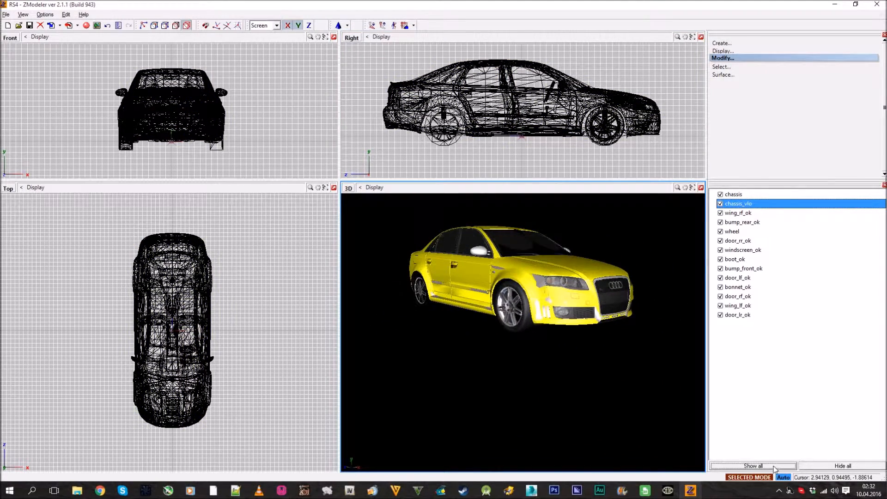
click(724, 74)
Move the whole car along the vertical axis only in the Right view, lowering it until the origin sits around mid-height
click(741, 58)
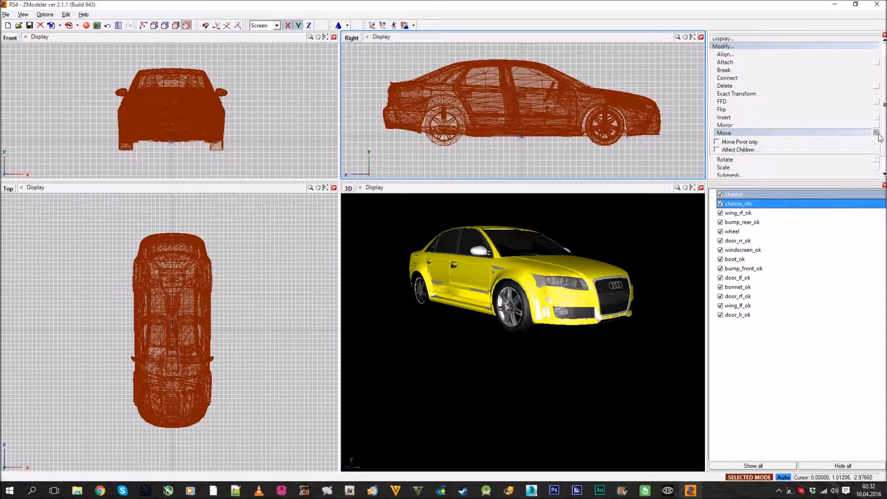
click(288, 25)
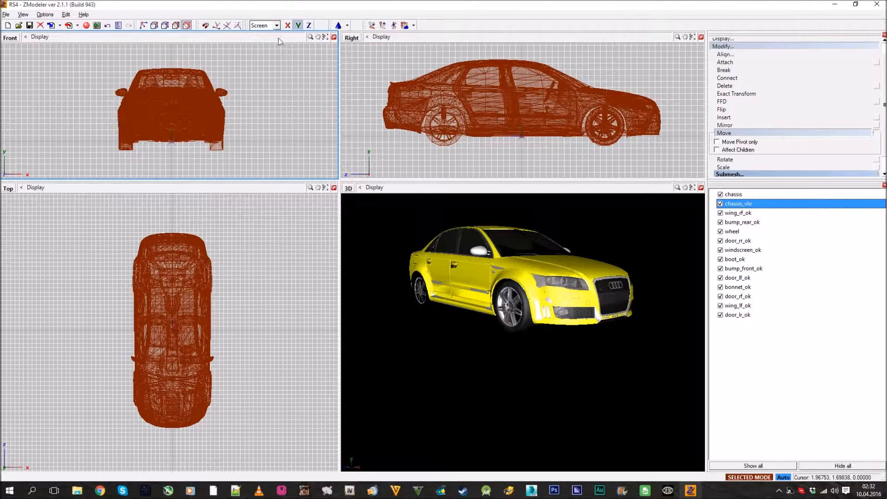
drag(516, 85, 548, 70)
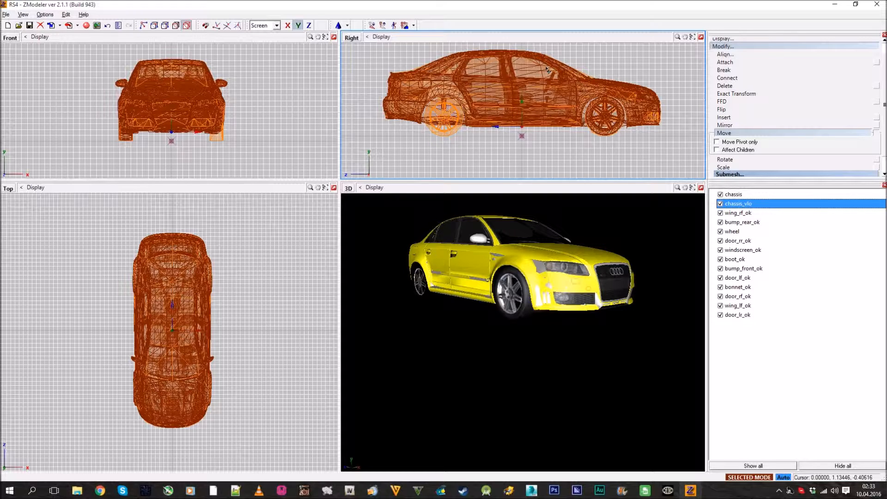
drag(548, 70, 539, 112)
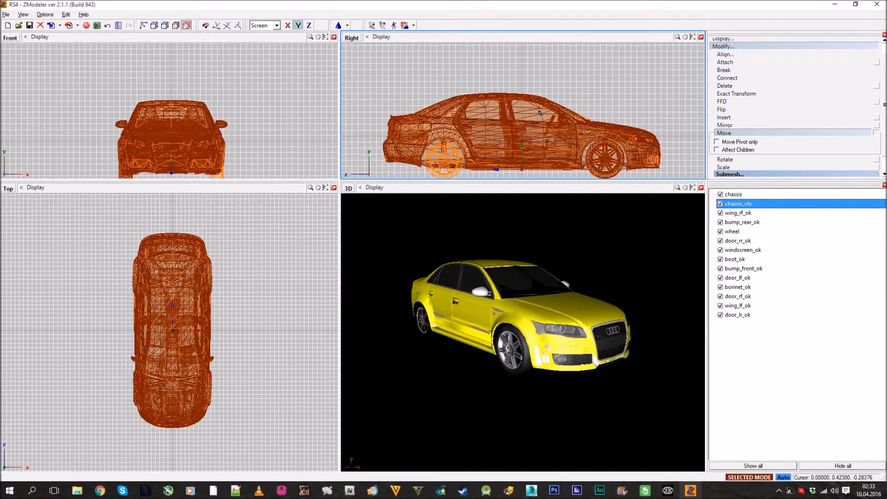
Leave the Move operation and deselect all car parts
click(767, 46)
click(743, 68)
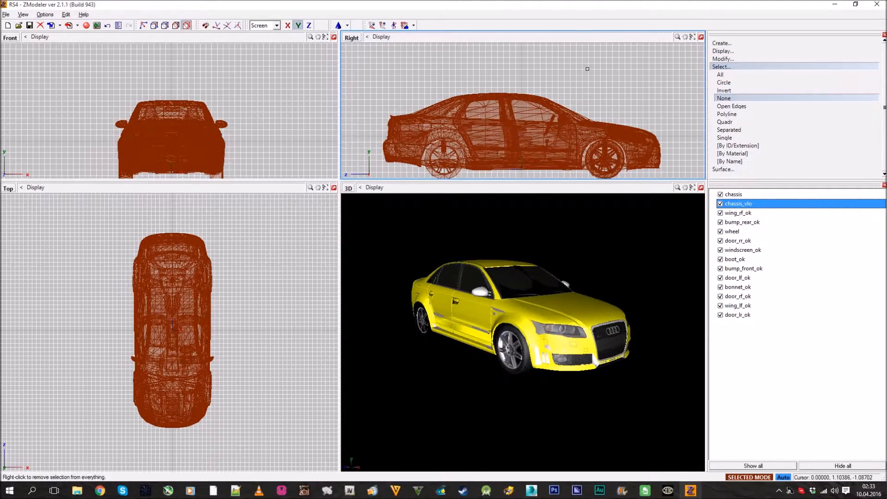
right_click(588, 69)
click(764, 60)
click(763, 61)
click(760, 68)
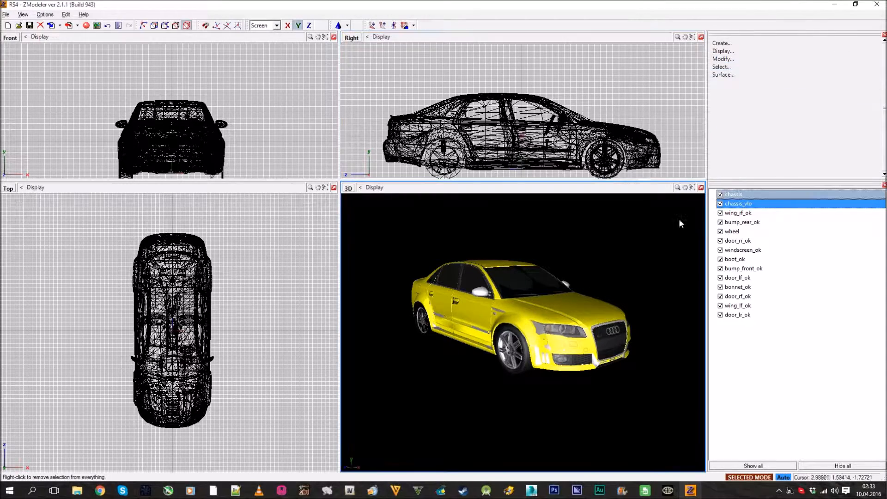
Import admiral.dff from the Desktop folder GTA\original_cars as a size reference and dismiss the message log
scroll(507, 119, down, 2)
scroll(512, 121, up, 2)
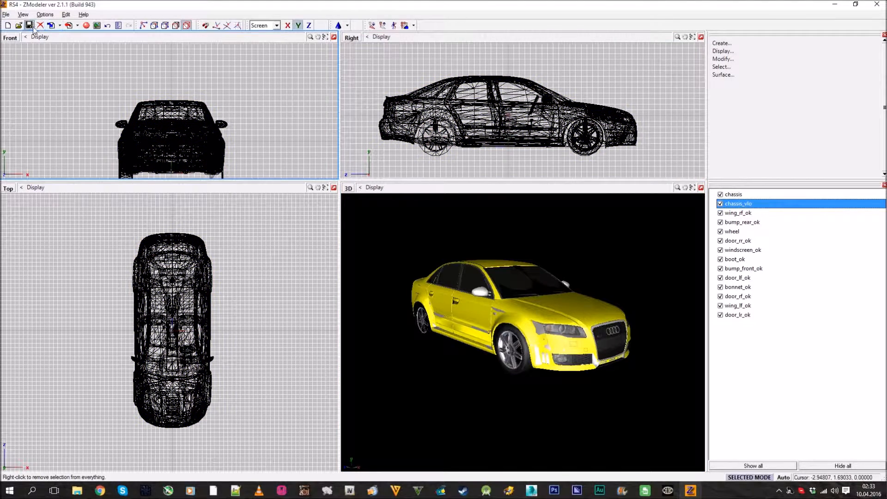
middle_drag(483, 307, 454, 277)
click(52, 25)
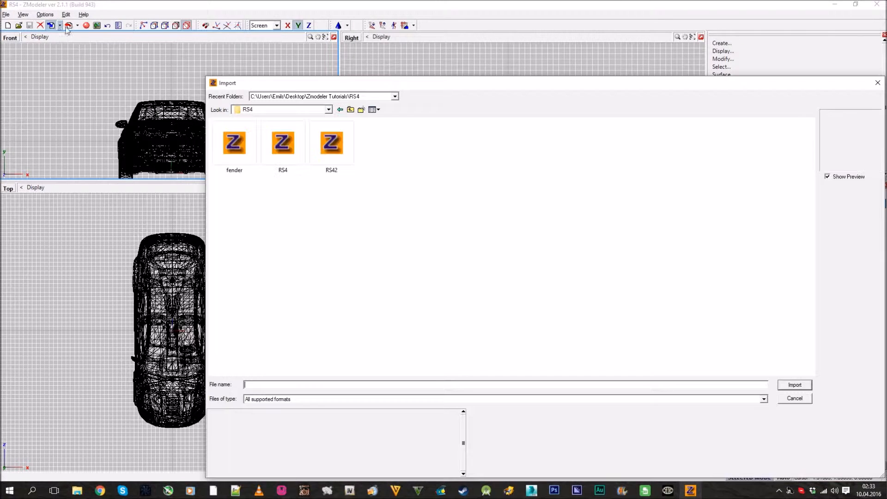
key(BackSpace)
key(BackSpace)
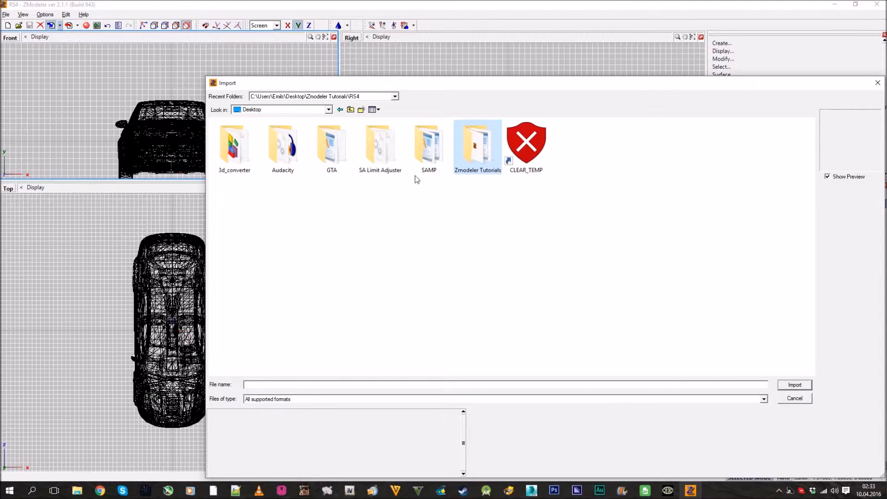
double_click(330, 147)
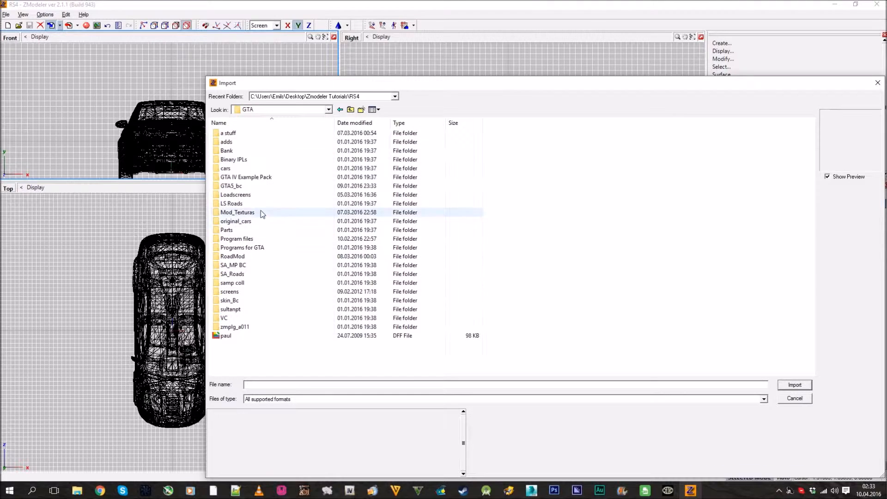
double_click(263, 221)
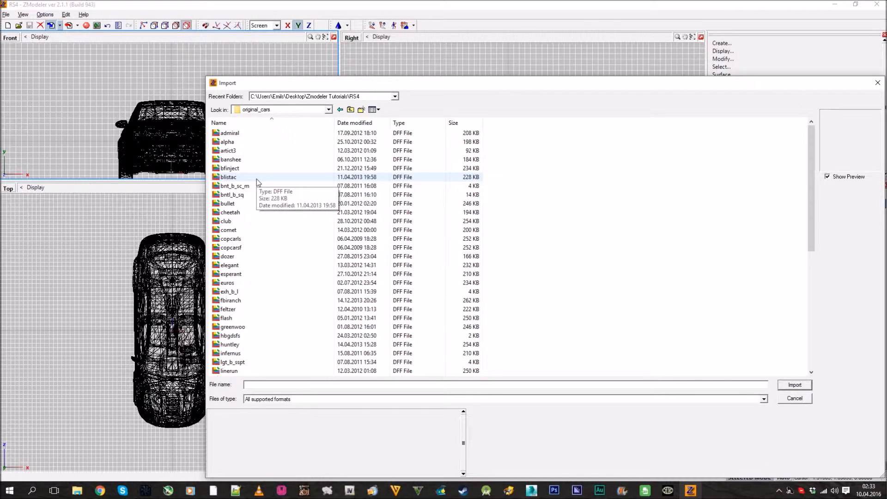
double_click(243, 134)
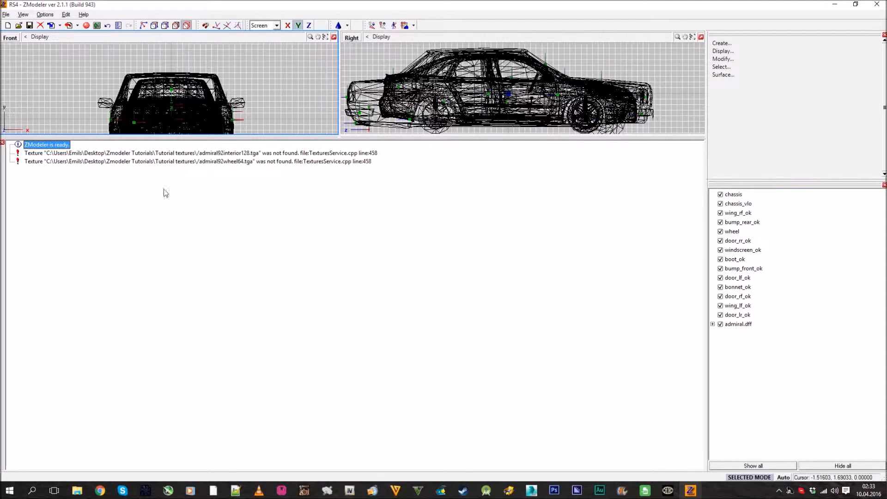
click(3, 143)
Examine how the Audi's overall size, front end and wheel positions compare with the imported admiral in the 3D and Right views
middle_drag(411, 298, 562, 305)
scroll(614, 293, up, 3)
scroll(562, 305, down, 3)
scroll(646, 134, up, 3)
scroll(645, 134, up, 2)
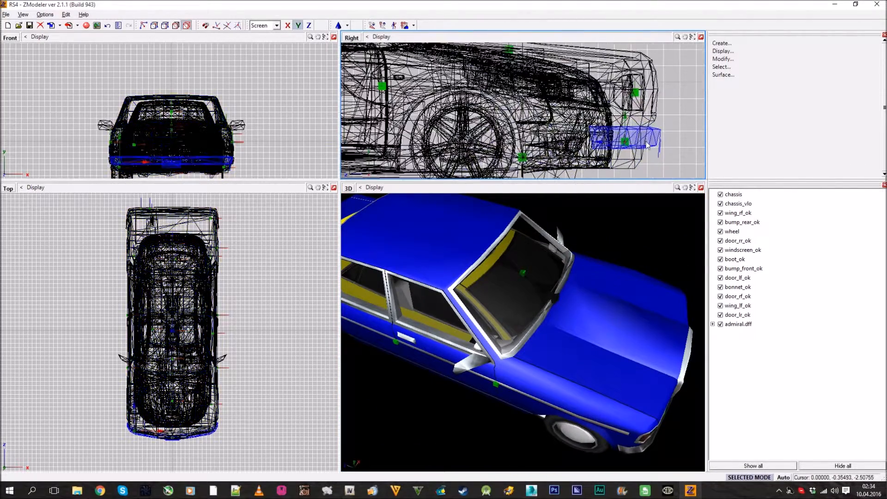
scroll(620, 143, down, 3)
scroll(619, 141, down, 3)
middle_drag(536, 139, 556, 143)
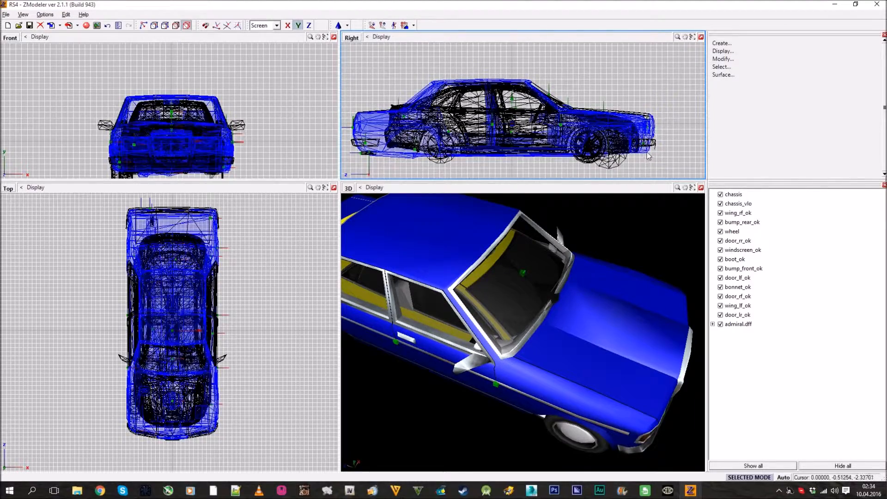
scroll(651, 157, up, 2)
scroll(651, 157, up, 2)
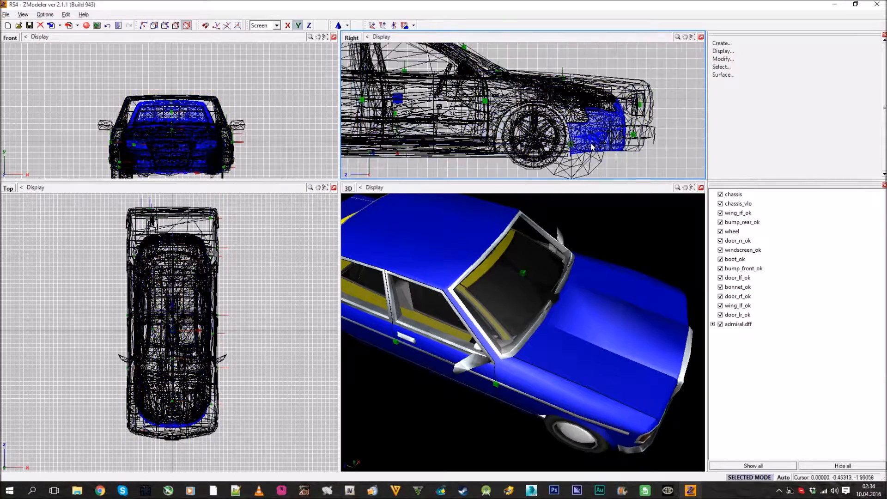
scroll(638, 140, down, 3)
scroll(591, 137, down, 2)
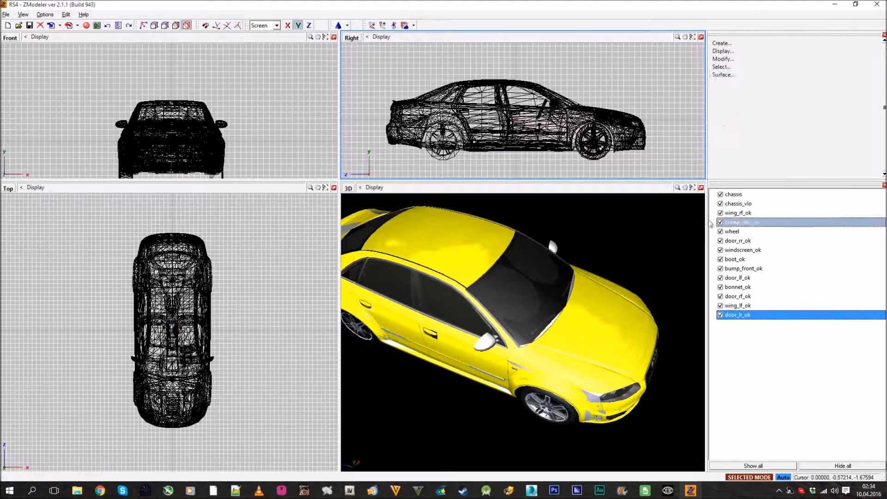
Select the whole Audi and expand the options of the Scale operation
click(723, 66)
click(735, 75)
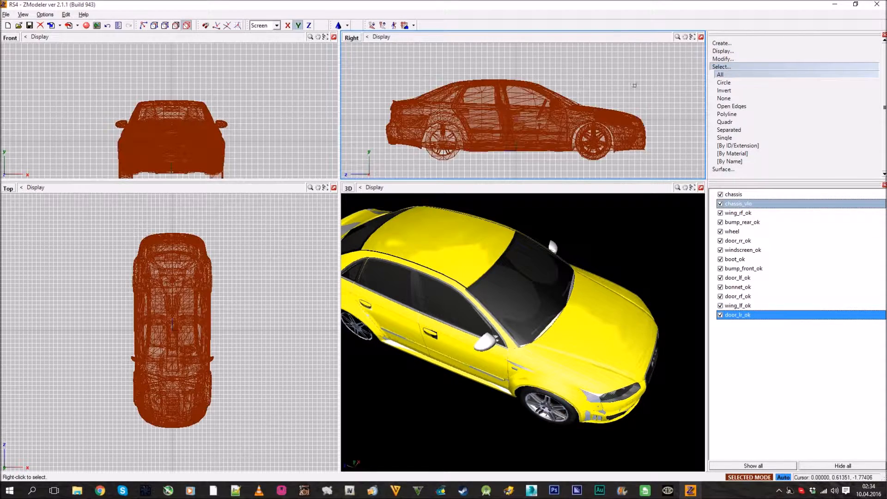
click(731, 68)
click(731, 68)
click(732, 68)
click(732, 60)
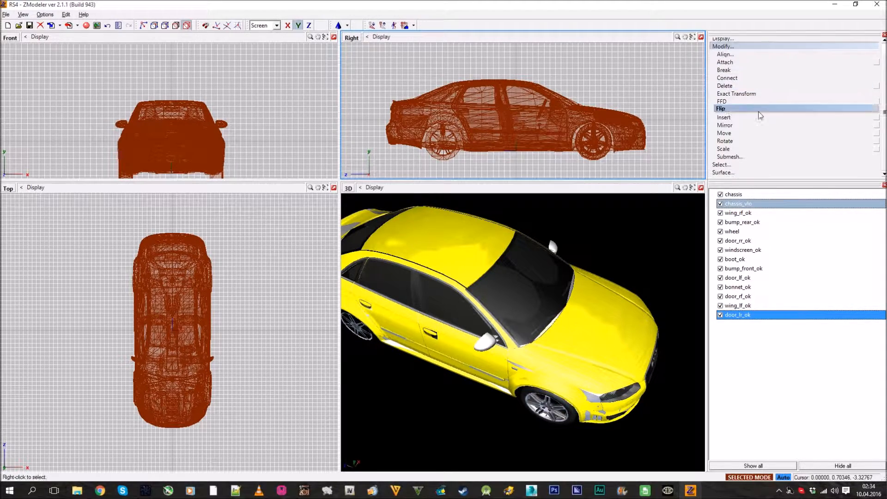
click(877, 150)
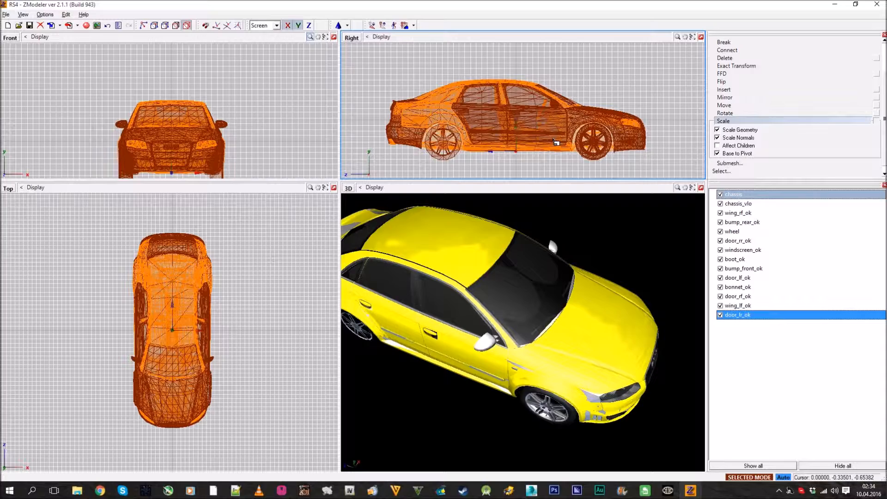
Try scaling the whole car proportionally larger and smaller in the Right view
scroll(555, 142, up, 10)
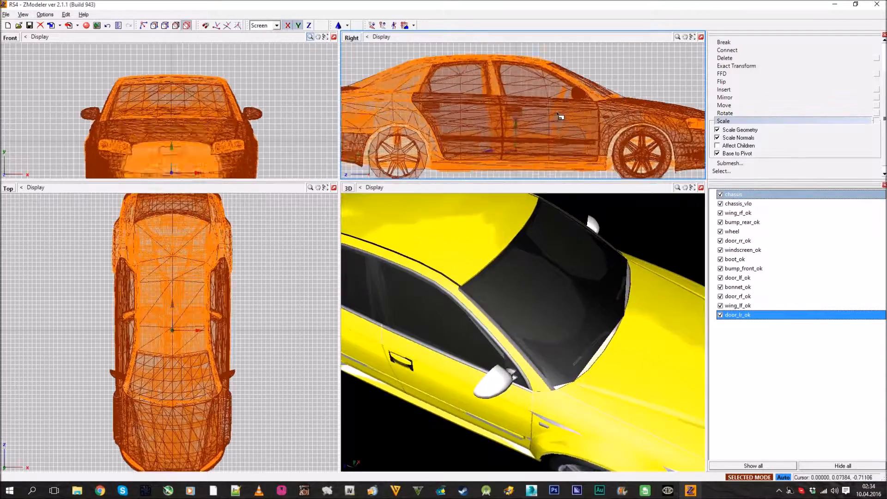
scroll(564, 94, down, 10)
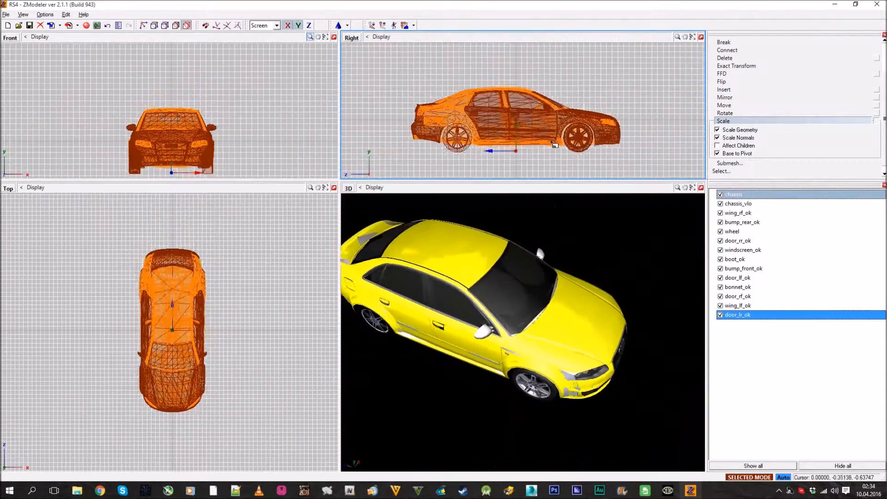
scroll(560, 113, up, 6)
scroll(561, 113, down, 6)
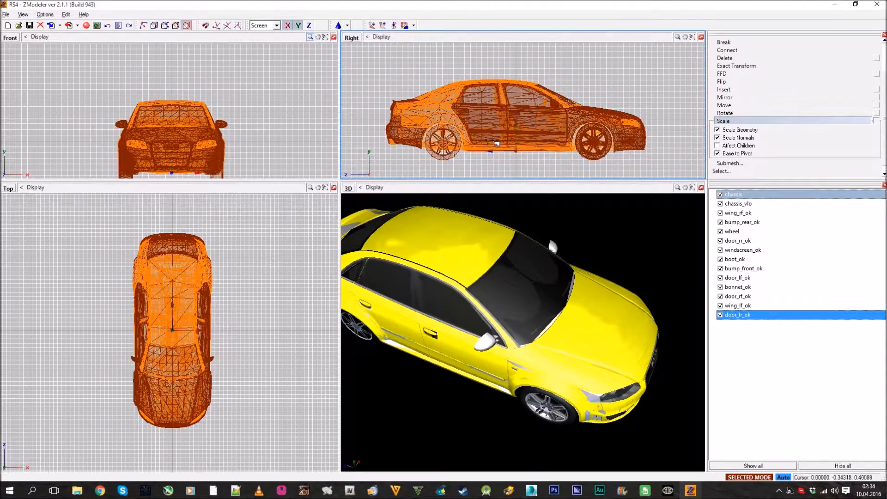
Try stretching the car's length and height in the Right view without scaling its width, and undo the stretch
scroll(495, 143, up, 10)
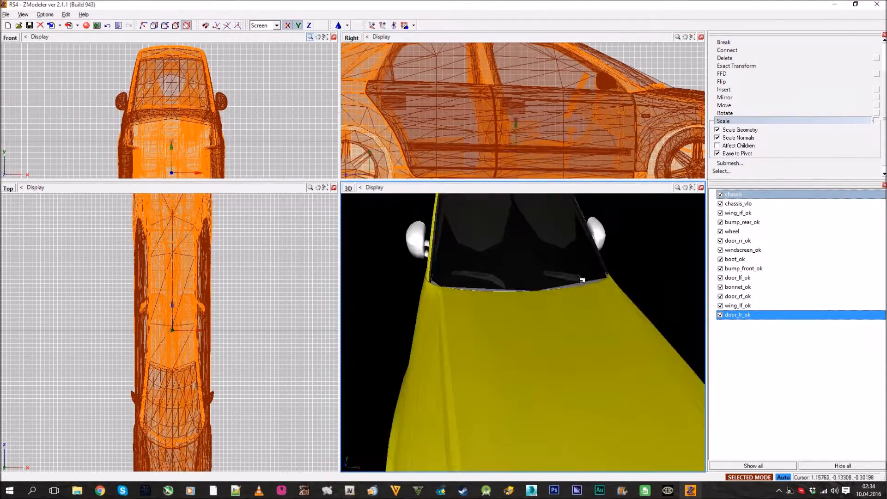
scroll(580, 277, down, 7)
middle_drag(580, 278, 609, 288)
key(ctrl+z)
Scale the whole car up slightly and proportionally in the Right view, and leave the Scale operation
scroll(543, 136, up, 2)
scroll(538, 132, down, 2)
scroll(540, 134, down, 1)
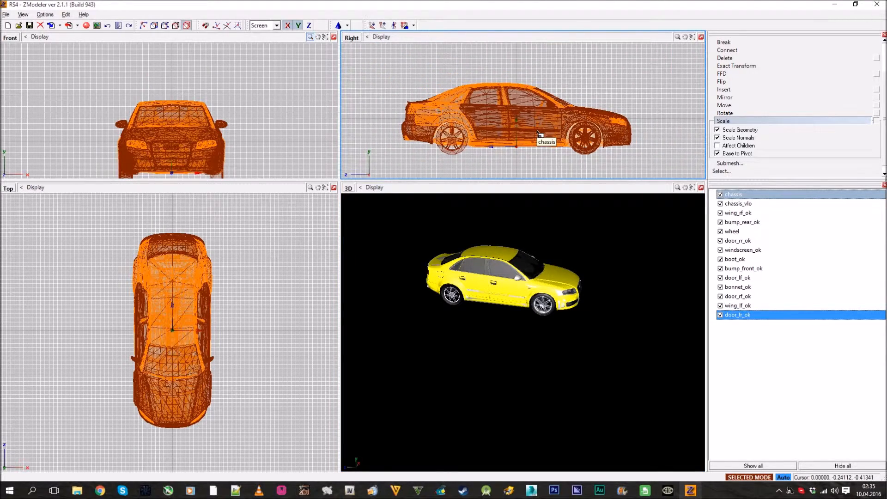
scroll(552, 134, up, 1)
drag(548, 131, 549, 127)
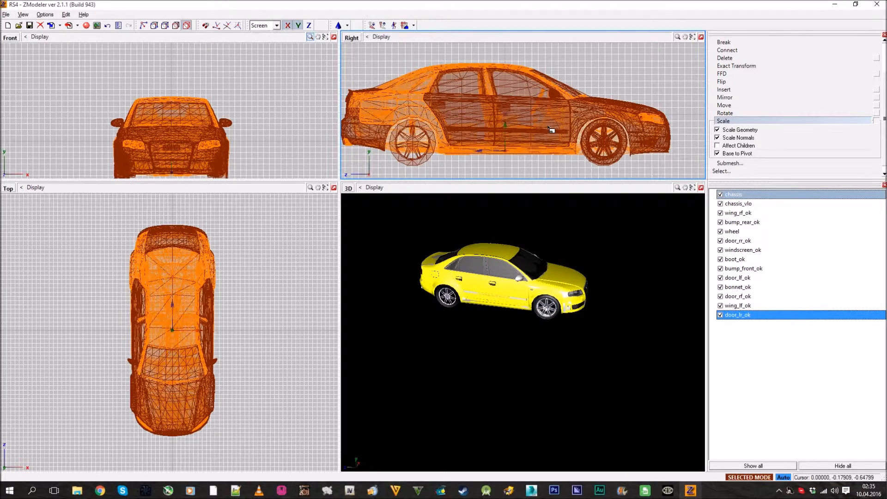
click(830, 122)
click(762, 61)
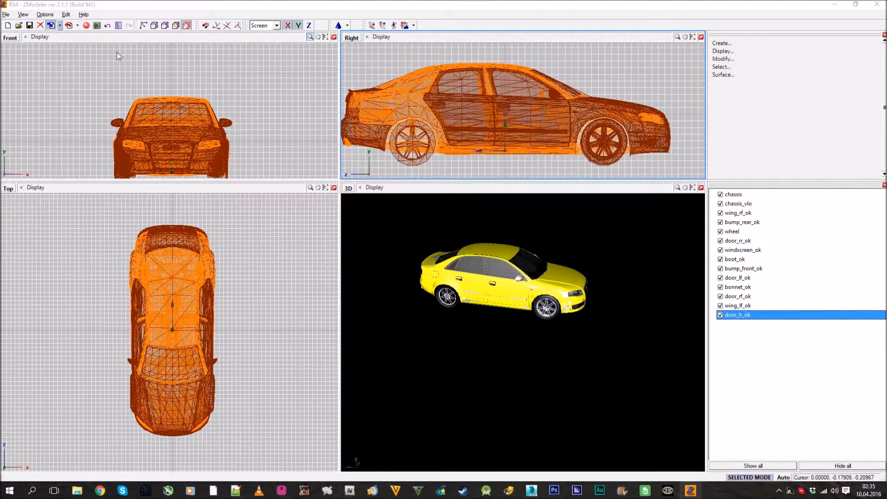
Import admiral.dff again, dismiss the message log and compare its size with the enlarged Audi in the 3D view
click(53, 26)
double_click(229, 134)
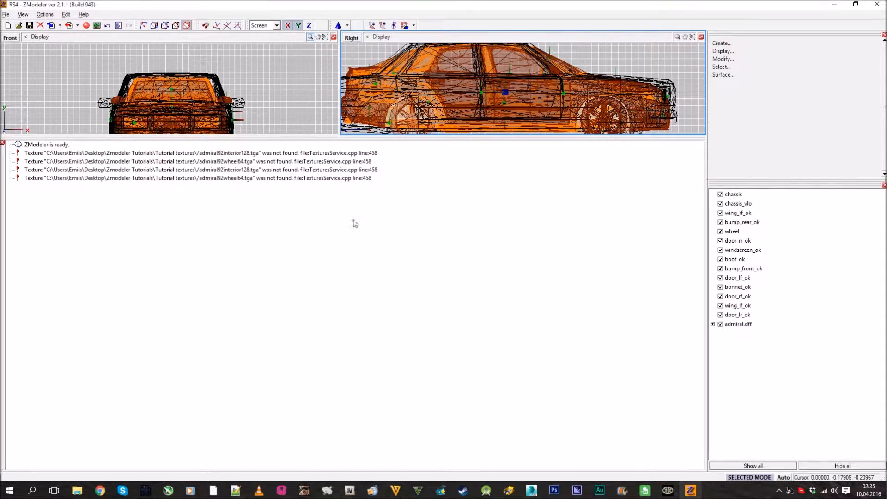
click(2, 143)
scroll(494, 293, up, 3)
middle_drag(493, 293, 601, 273)
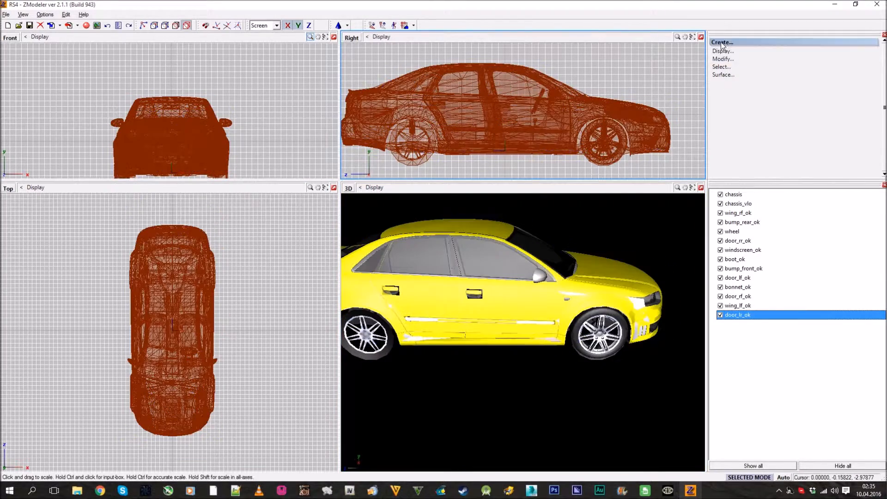
Turn selected mode on for the Scale operation and enlarge the whole car a little more in the Right view
click(723, 59)
click(724, 148)
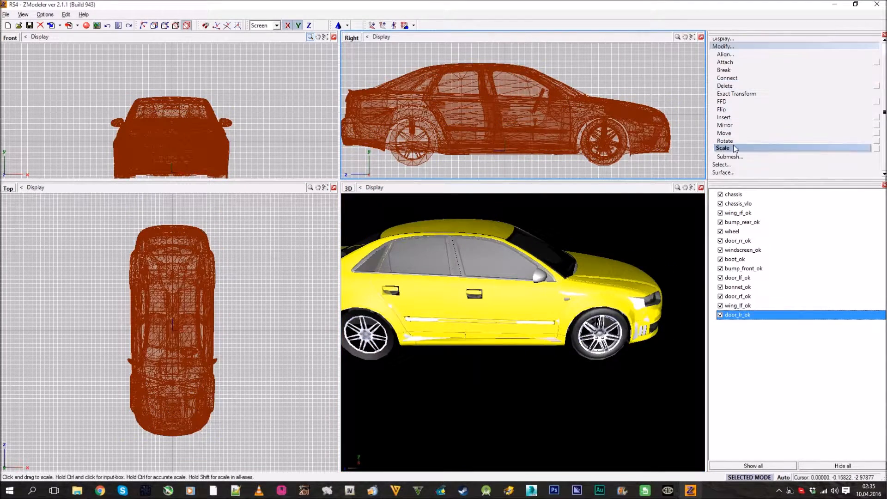
click(783, 477)
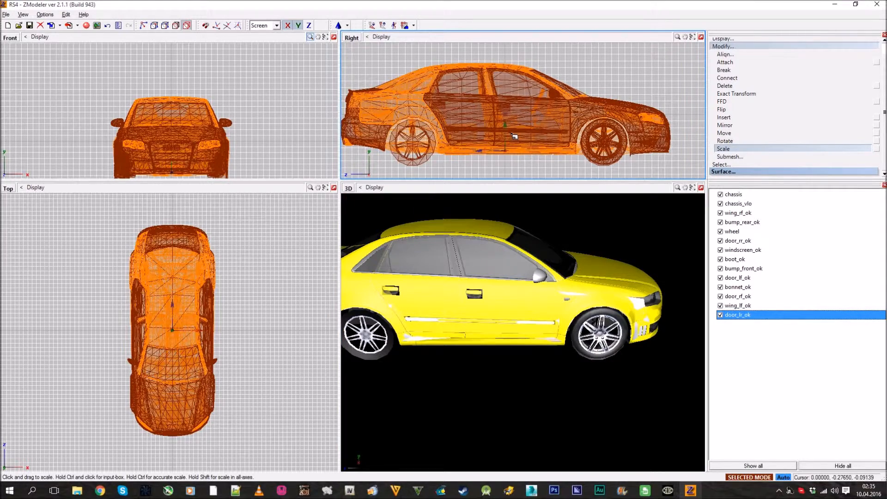
drag(515, 136, 514, 135)
click(741, 47)
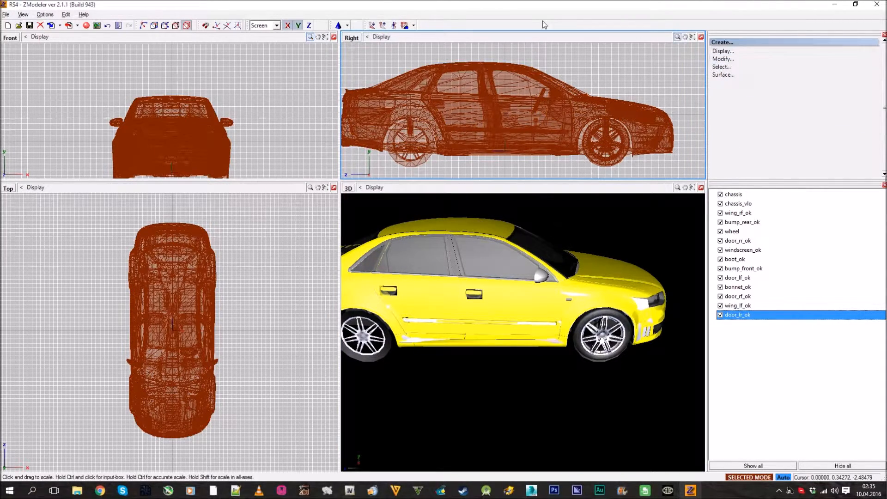
Import admiral.dff once more, dismiss the message log and check the Audi's size against it in the 3D view
click(50, 25)
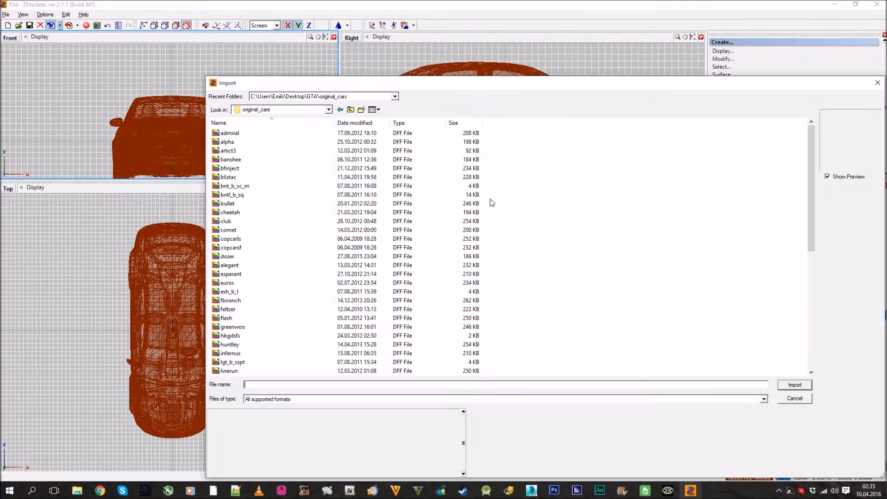
double_click(248, 133)
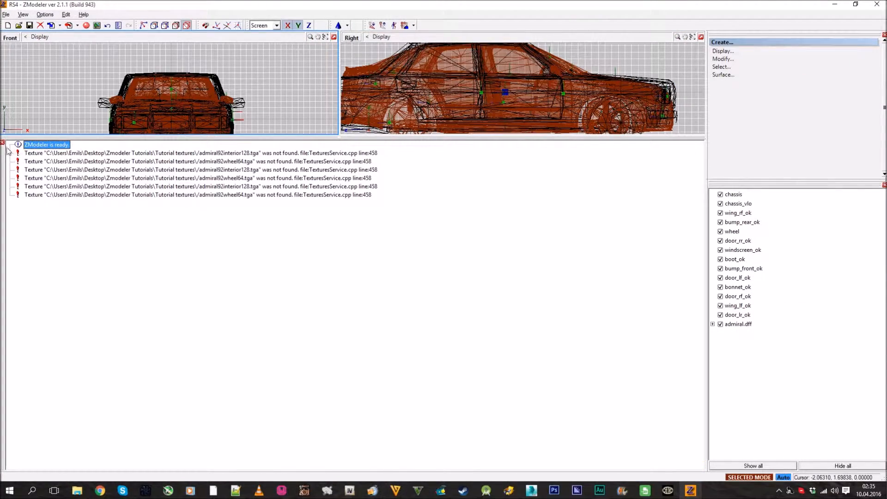
click(3, 143)
mouse_move(512, 305)
middle_down()
mouse_move(481, 332)
mouse_move(539, 317)
mouse_move(532, 313)
mouse_move(532, 332)
mouse_move(575, 331)
mouse_move(600, 317)
mouse_move(564, 316)
mouse_move(573, 309)
mouse_move(516, 331)
mouse_move(554, 344)
mouse_move(576, 382)
mouse_move(536, 278)
mouse_move(522, 307)
mouse_move(550, 296)
mouse_move(515, 303)
mouse_move(523, 298)
middle_up()
scroll(540, 317, up, 3)
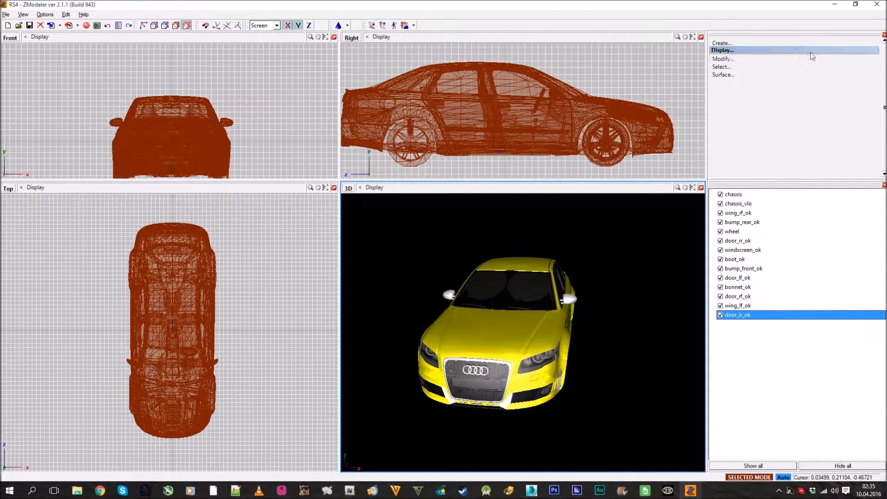
Restart the Scale operation and enlarge the whole selected car slightly further in the Right view
click(778, 58)
click(779, 59)
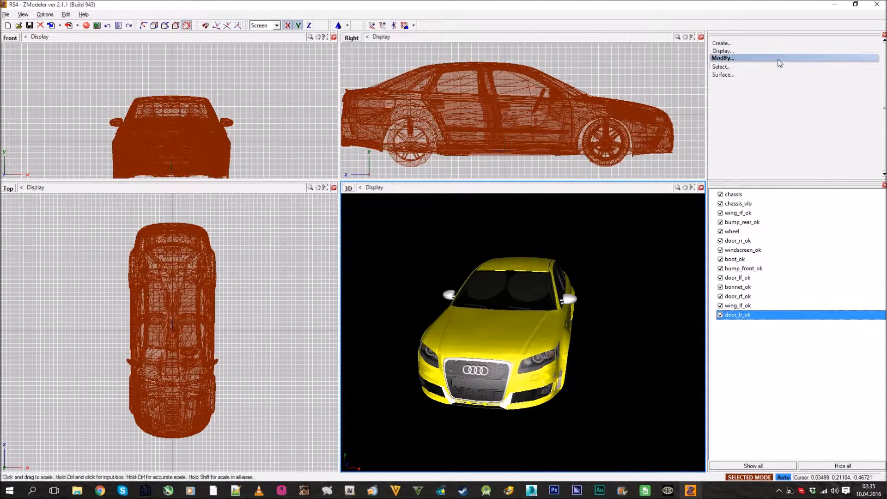
click(780, 63)
click(743, 145)
click(543, 138)
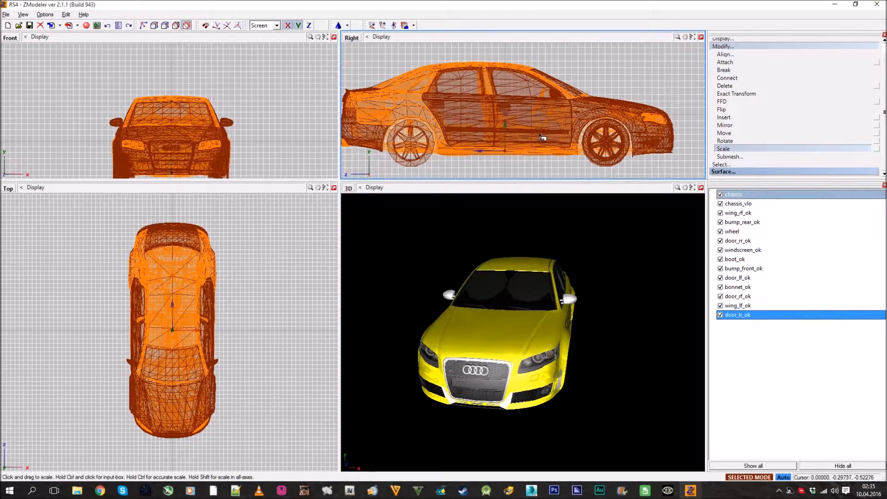
drag(541, 135, 541, 134)
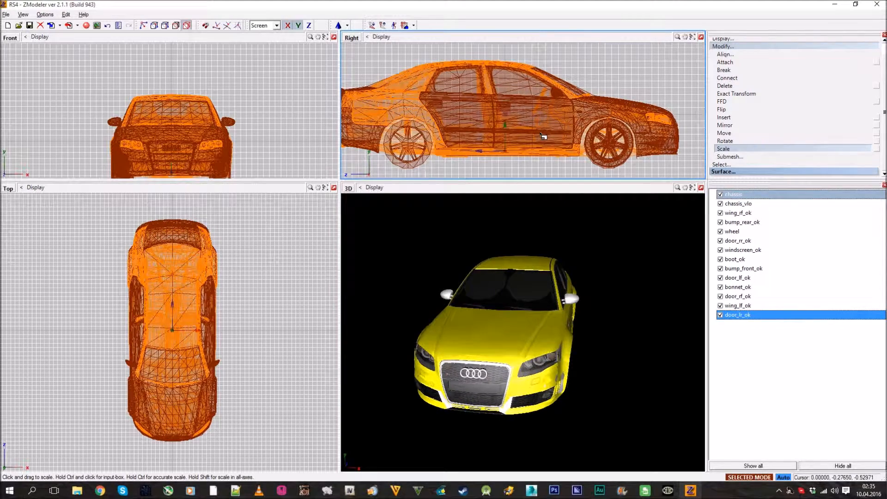
Import elegant.dff, dismiss the message log and compare its size with the enlarged Audi in the 3D view
click(753, 47)
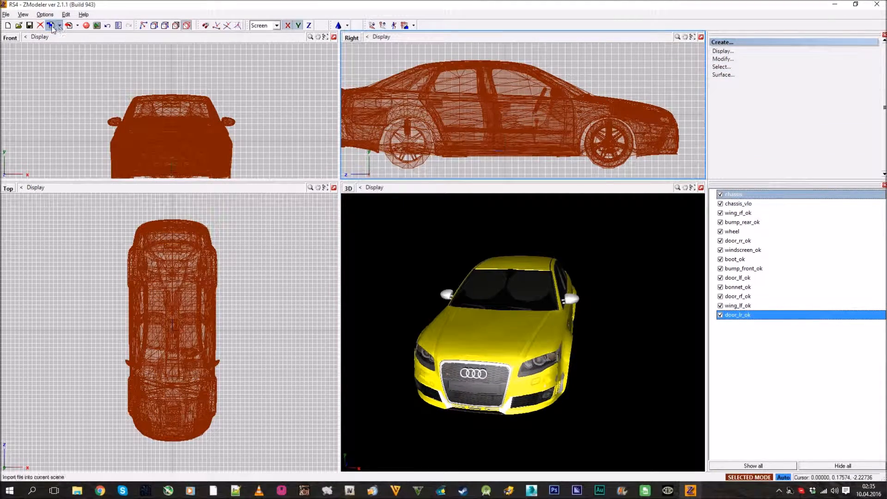
click(51, 26)
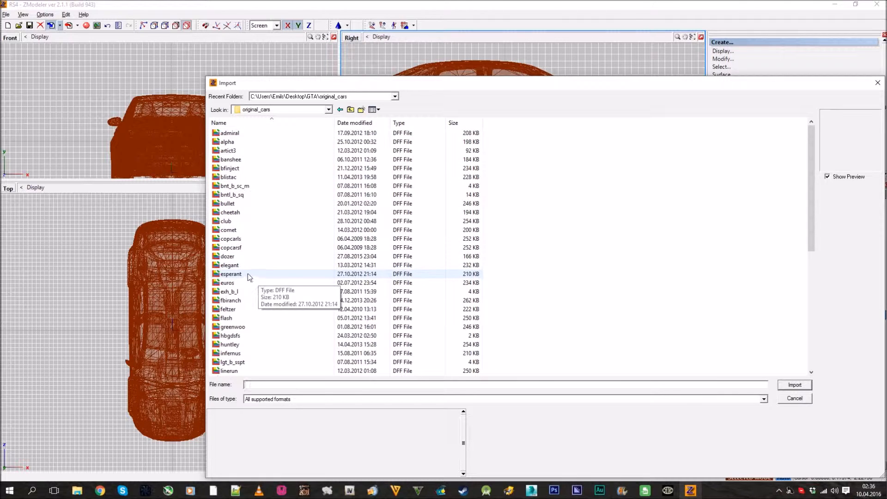
double_click(234, 265)
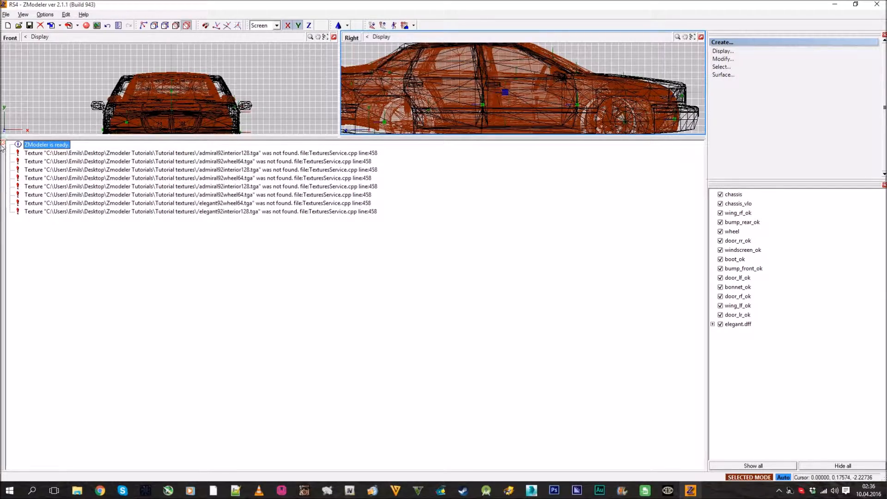
click(2, 144)
middle_drag(456, 297, 567, 339)
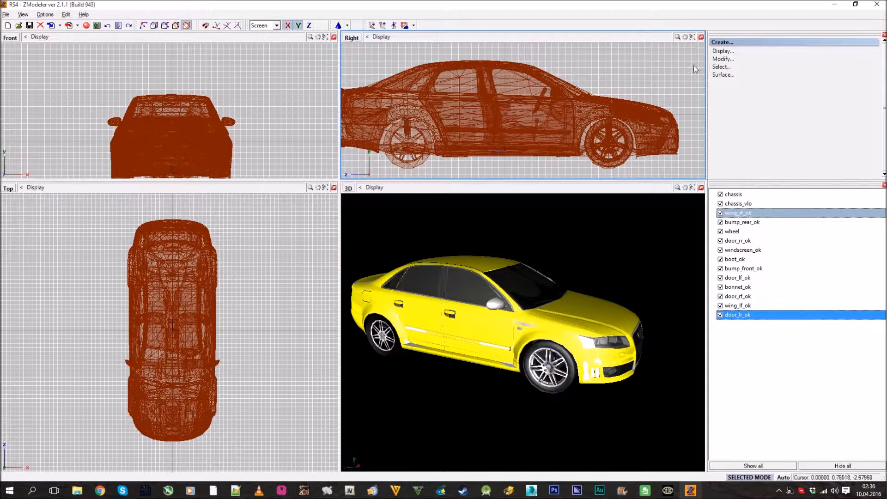
click(780, 59)
click(770, 106)
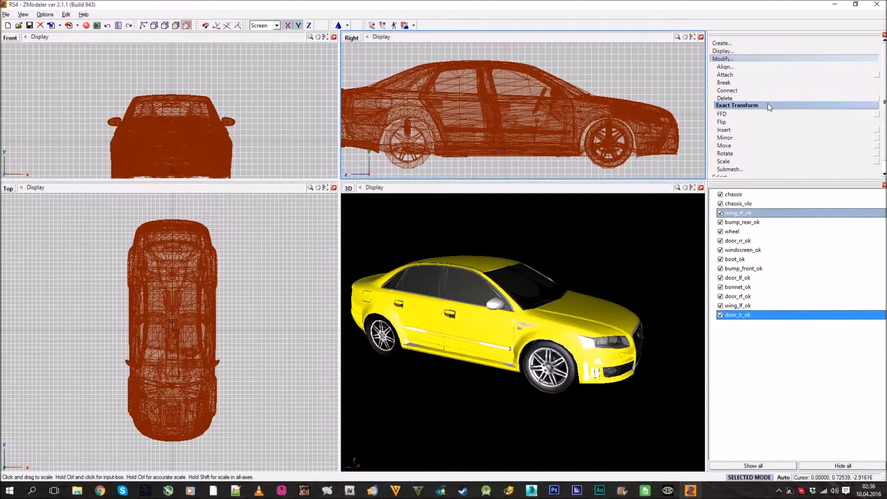
click(740, 98)
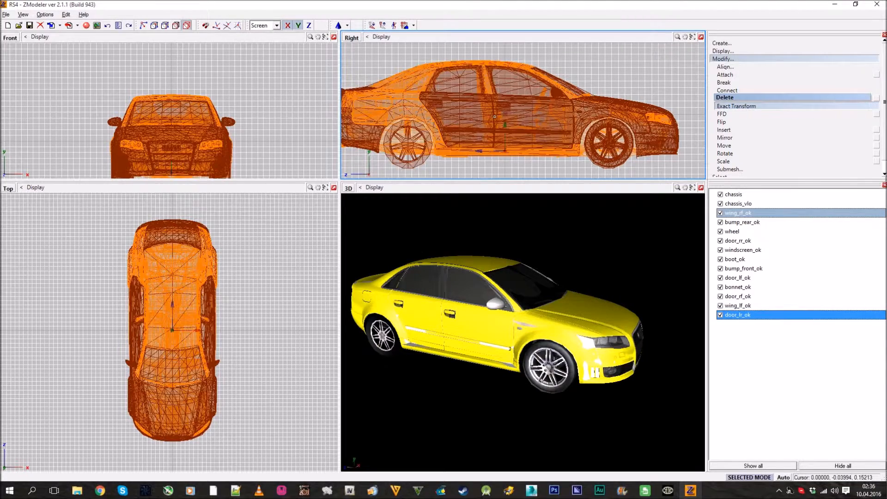
click(518, 68)
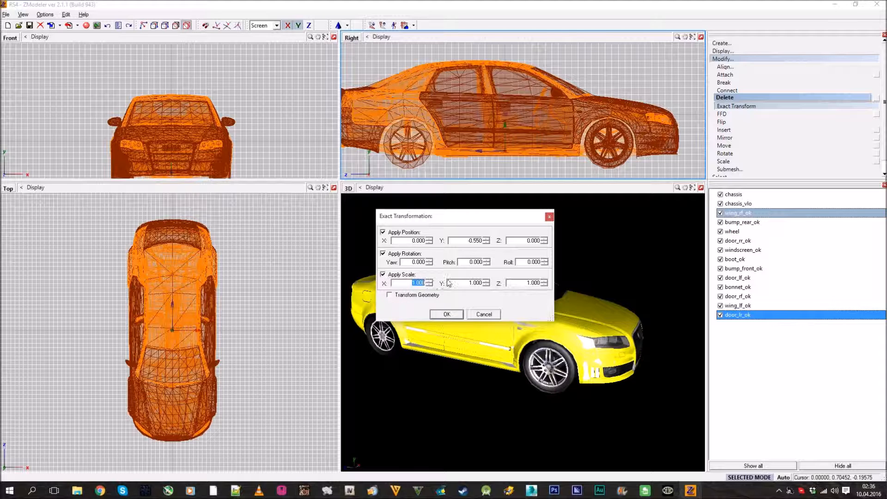
click(549, 217)
click(802, 160)
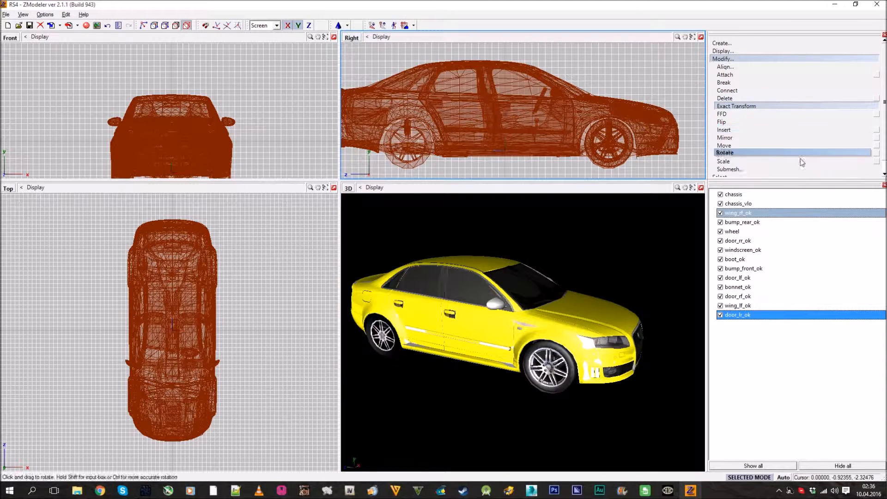
click(876, 161)
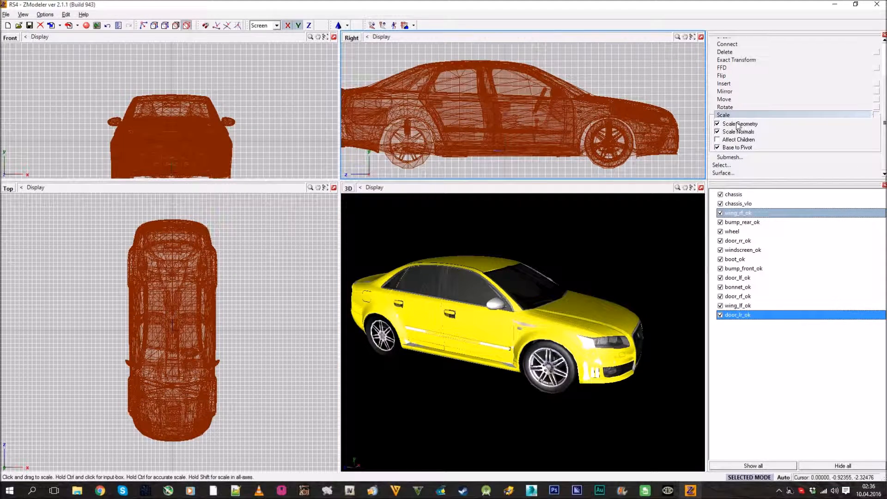
click(766, 68)
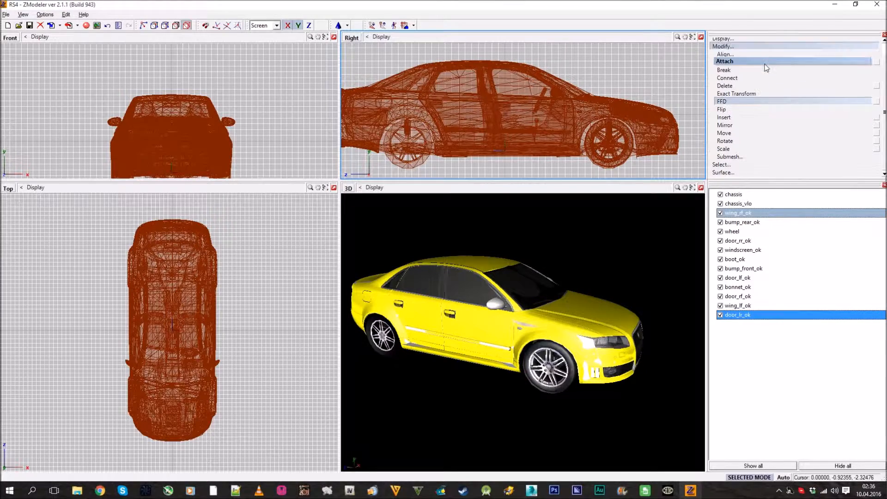
click(745, 47)
Widen the Right and 3D views and clear the selection from all car parts
scroll(487, 97, down, 2)
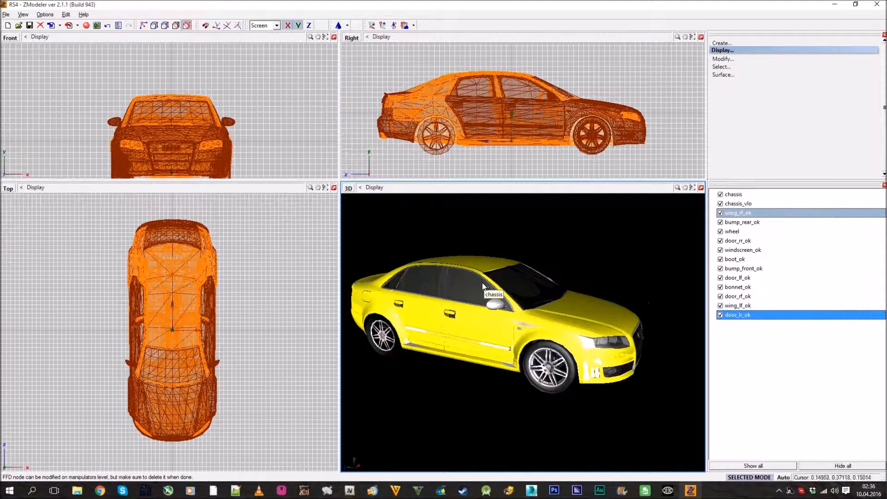
drag(340, 179, 313, 185)
middle_drag(483, 344, 519, 340)
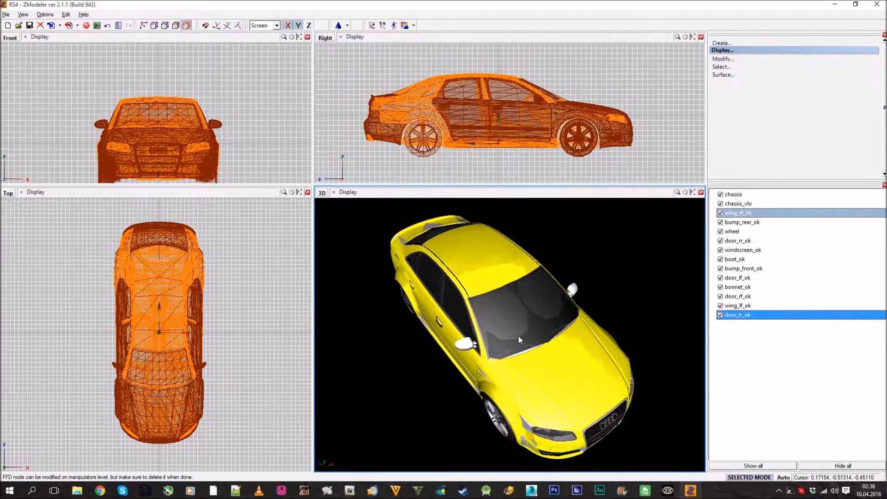
click(727, 69)
click(734, 90)
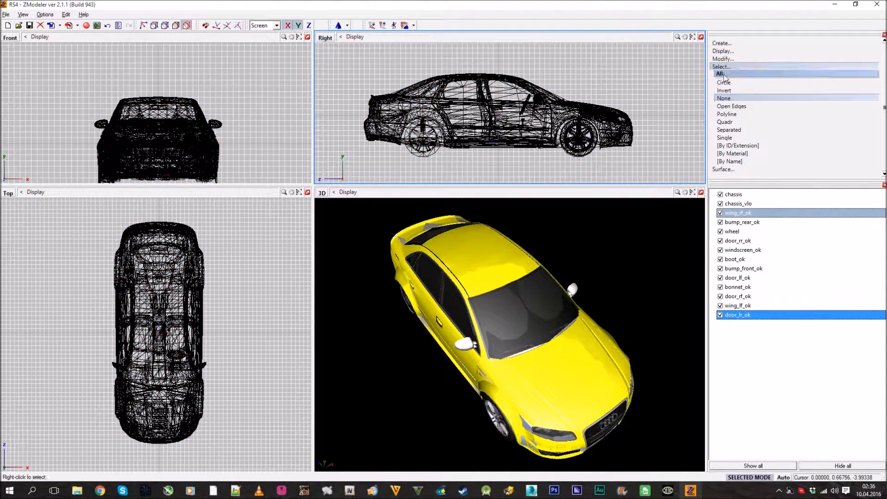
click(722, 67)
middle_drag(601, 301, 631, 335)
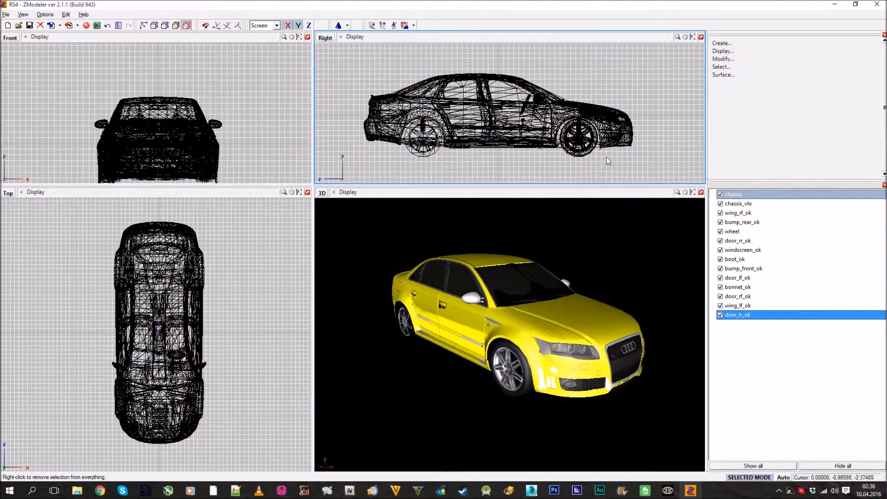
Save the RS4 scene and check the whole car in the 3D view
click(31, 24)
middle_drag(439, 226, 433, 248)
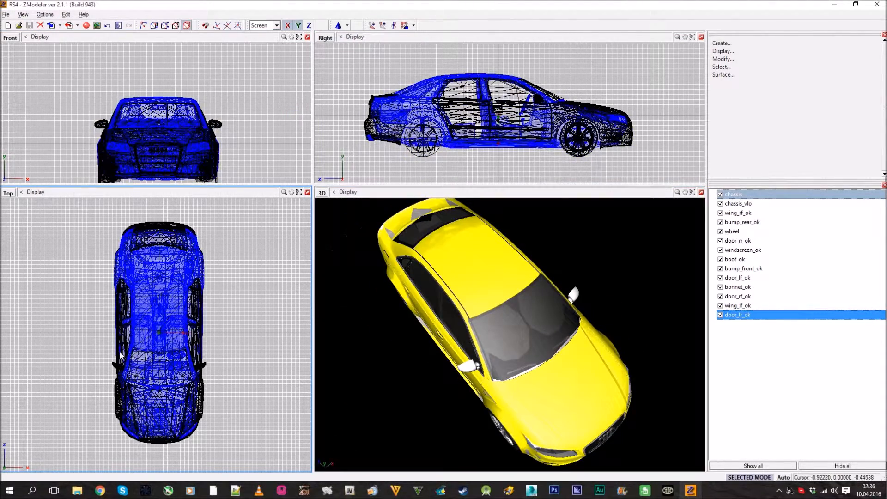
middle_drag(542, 347, 539, 331)
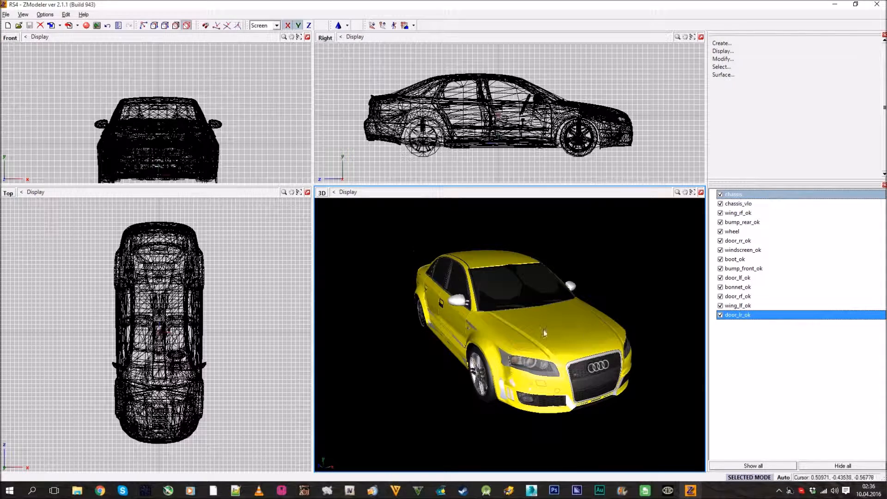
Hide every part except chassis and reset the local axes of chassis to world
click(821, 467)
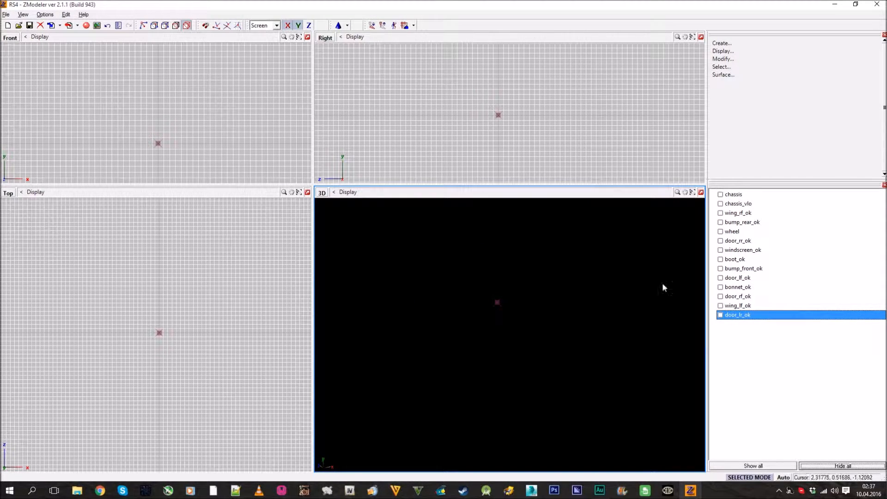
click(720, 194)
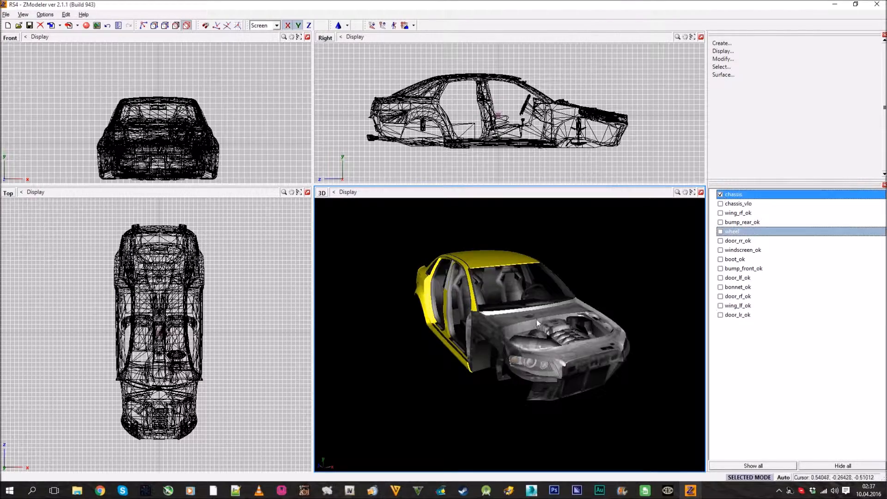
middle_drag(547, 330, 552, 310)
click(738, 51)
click(781, 83)
click(877, 83)
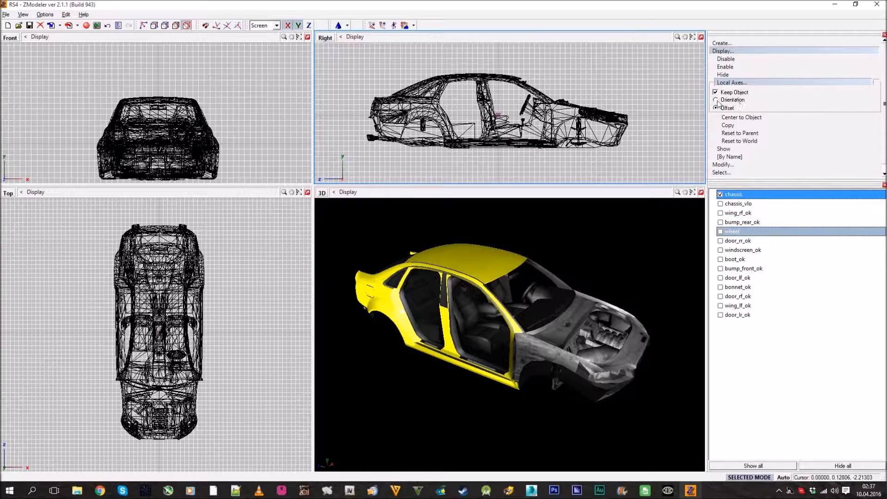
click(739, 141)
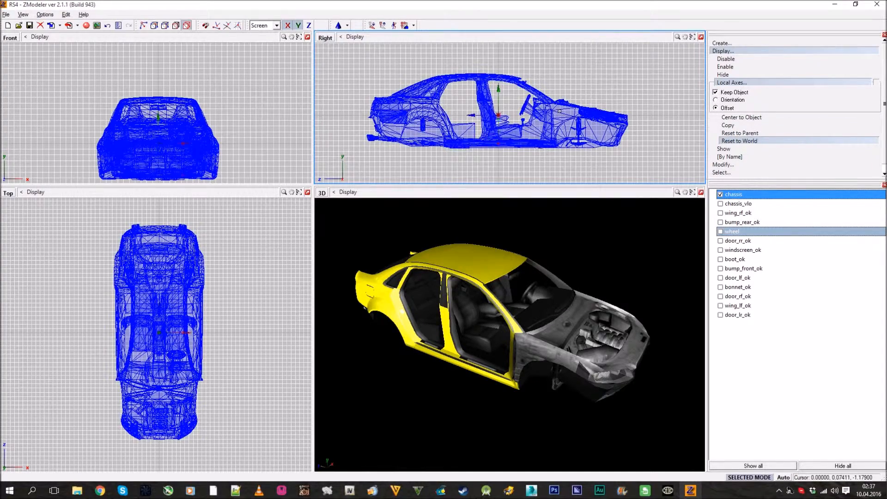
Show chassis_vlo in place of chassis and examine the low-detail model from the side and front
click(722, 204)
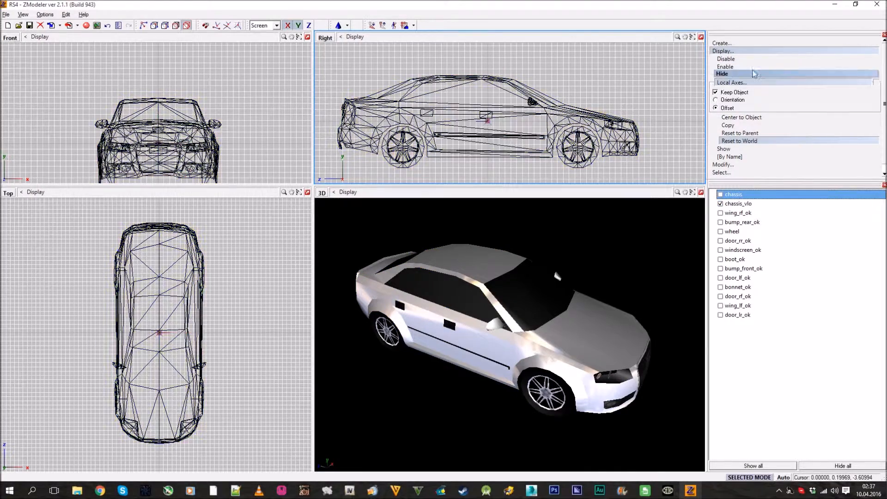
click(756, 53)
middle_drag(455, 361, 497, 374)
middle_drag(446, 341, 543, 341)
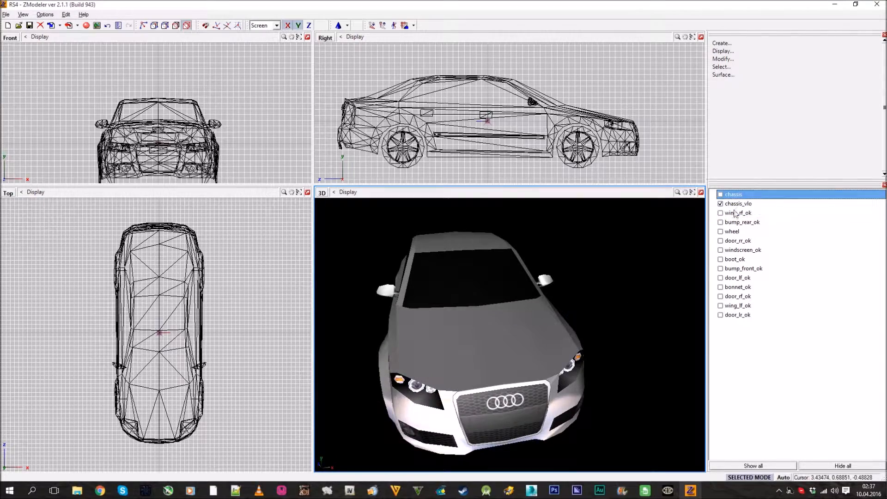
Show chassis again instead of chassis_vlo, examine its engine bay and look through the loaded textures
click(720, 204)
click(721, 194)
middle_drag(587, 282, 585, 321)
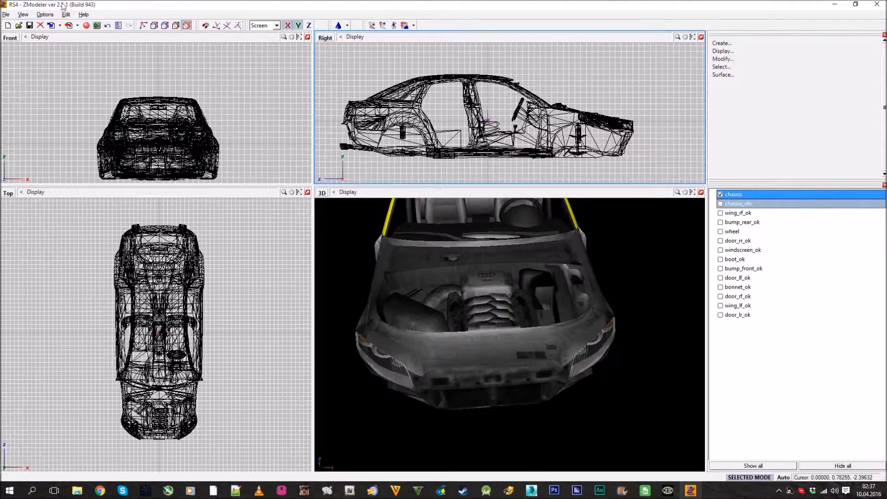
click(97, 26)
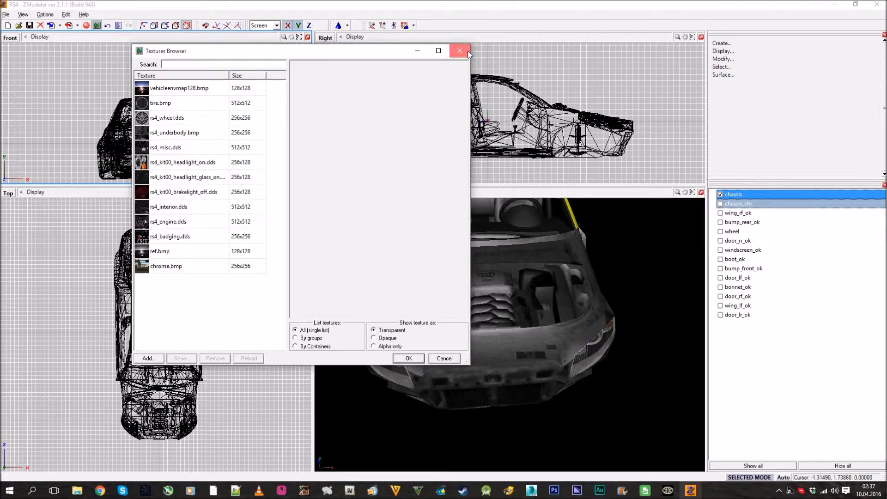
click(459, 51)
Look through the car's materials in the Materials Editor, down to the engine material
click(86, 25)
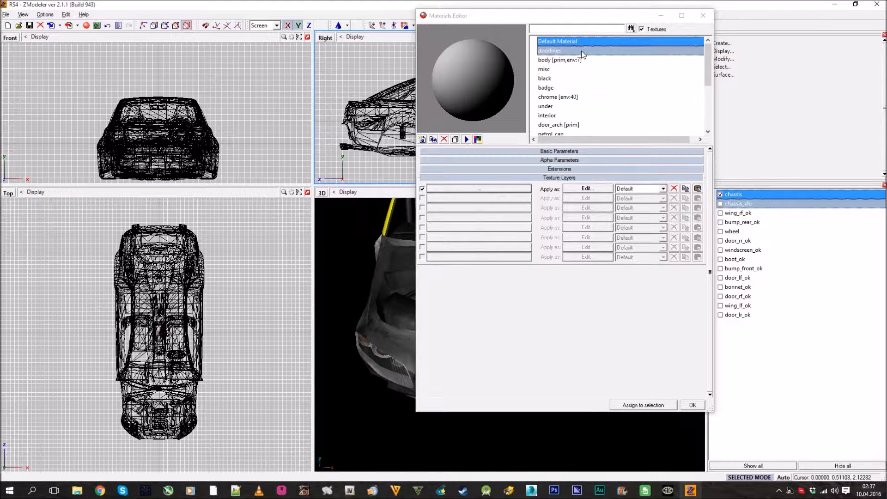
click(582, 52)
key(Down)
key(Down)
key(Down)
key(Down)
scroll(582, 51, down, 1)
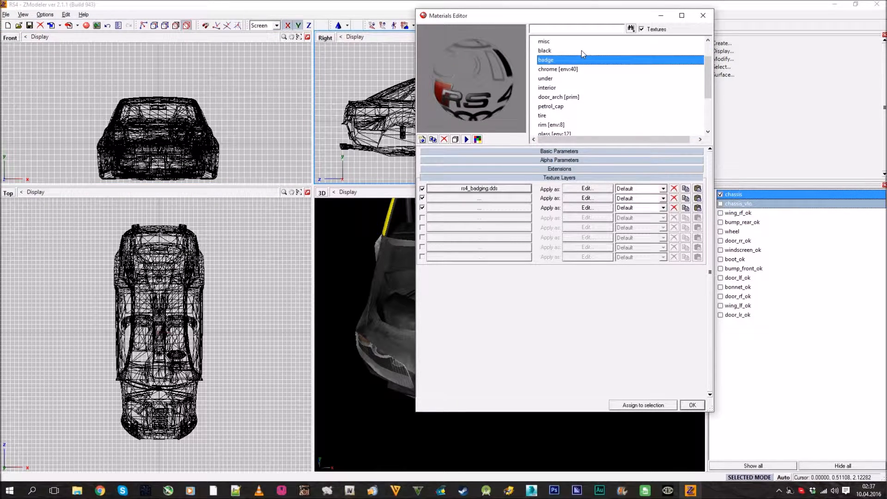
key(Down)
key(Down)
key(Down)
key(Down)
key(Down)
key(Down)
key(Down)
key(Down)
key(Down)
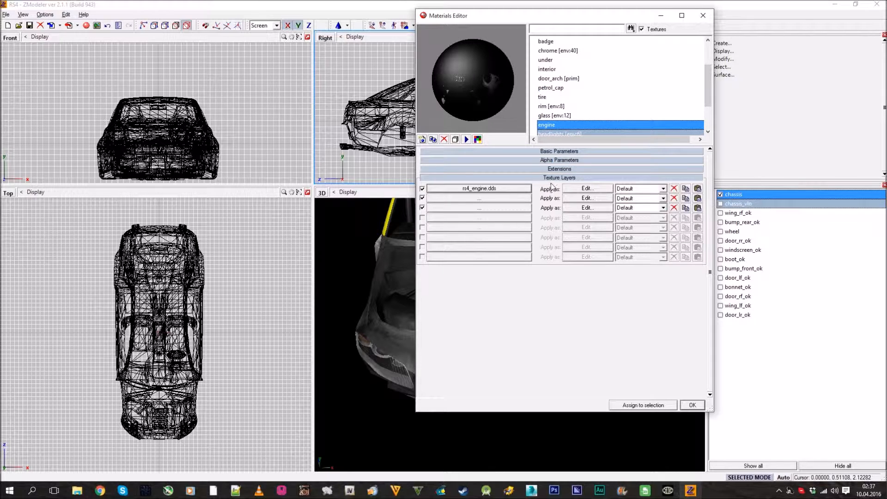
Examine the engine material's basic parameters and diffuse colour, and close the Materials Editor without changing it
click(552, 178)
click(556, 150)
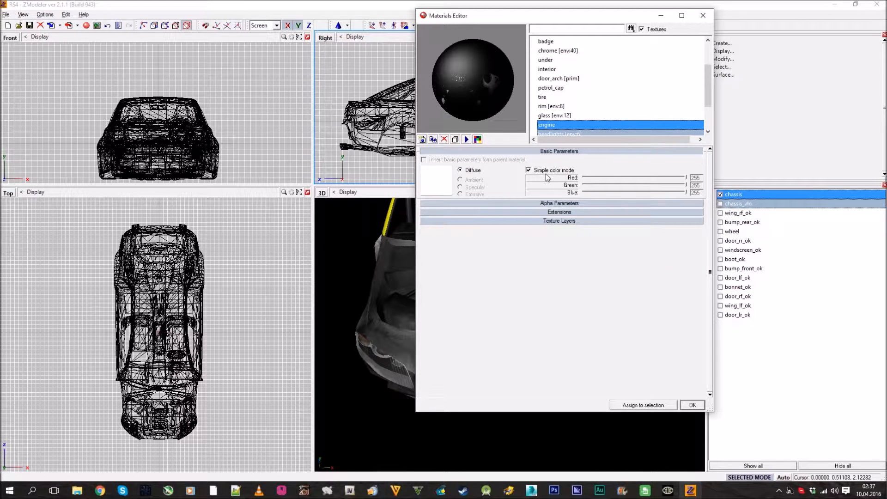
click(440, 190)
click(511, 279)
click(693, 405)
Maximize the 3D view and orbit around the chassis to examine it from the front
middle_drag(519, 335, 539, 354)
scroll(540, 355, down, 3)
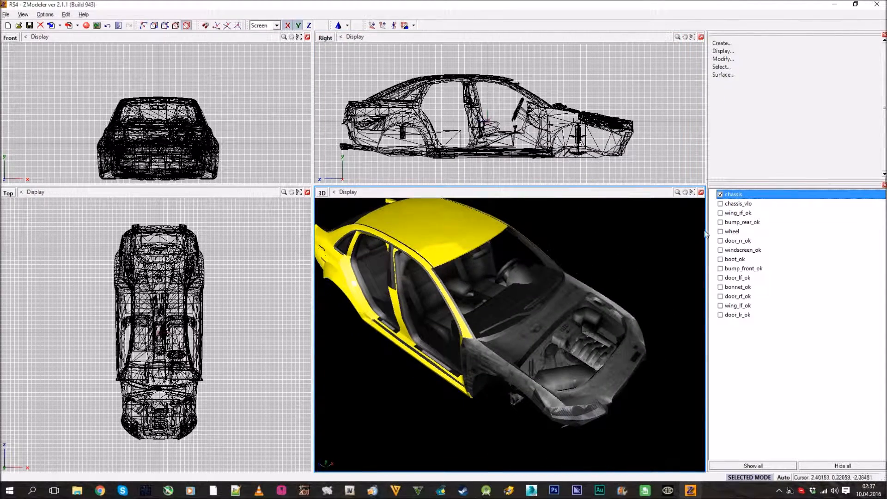
click(701, 192)
middle_drag(667, 197, 610, 251)
Hide chassis and show wing_rf_ok, bump_rear_ok, door_rr_ok and windscreen_ok
click(722, 213)
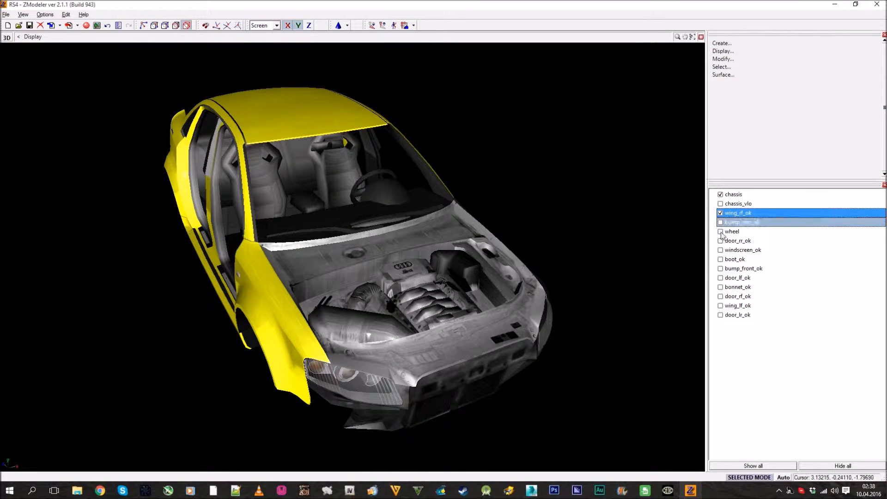
click(720, 195)
click(720, 222)
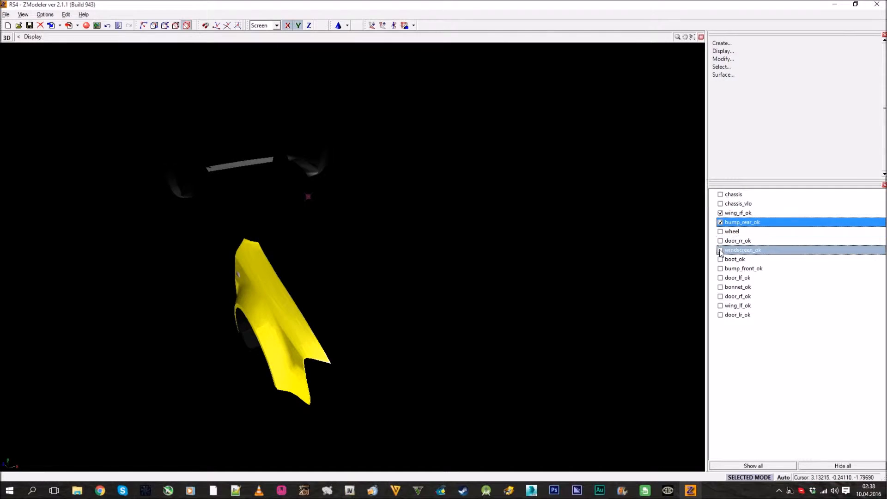
click(720, 241)
click(721, 250)
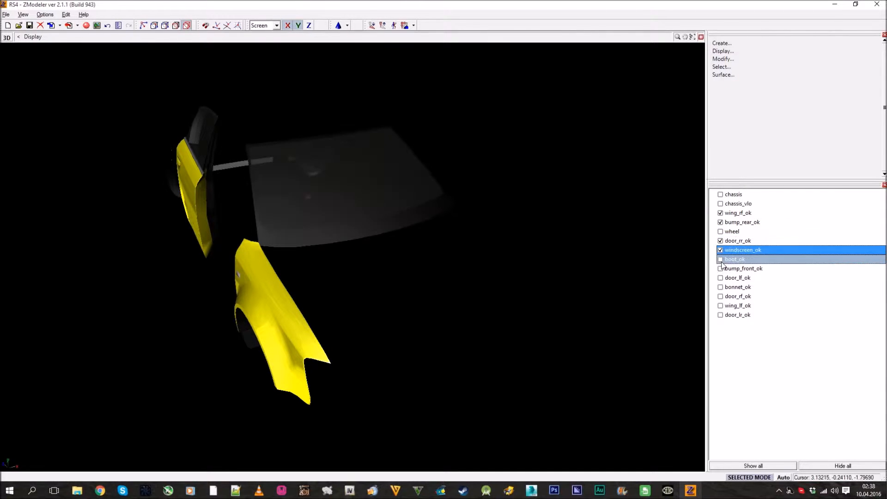
Show all parts and hide chassis_vlo, chassis and wheel, leaving only the removable body parts
click(754, 466)
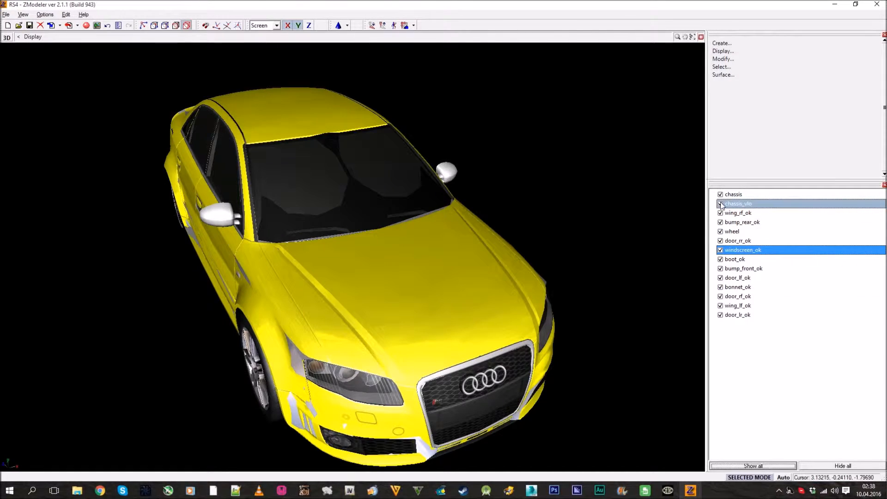
click(721, 204)
click(721, 195)
click(721, 232)
middle_drag(411, 203, 453, 217)
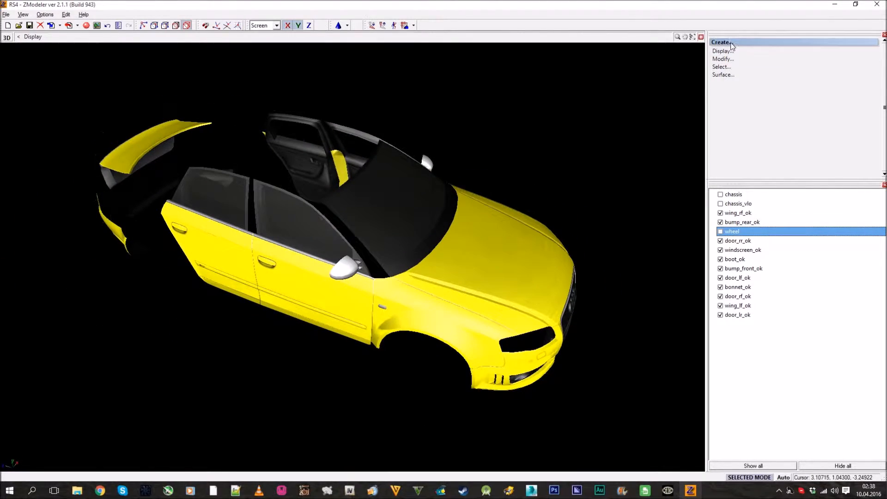
Switch from the maximized 3D view to a maximized Right view framing the removable body parts
double_click(702, 37)
scroll(393, 221, up, 4)
middle_drag(393, 224, 530, 160)
scroll(531, 160, down, 2)
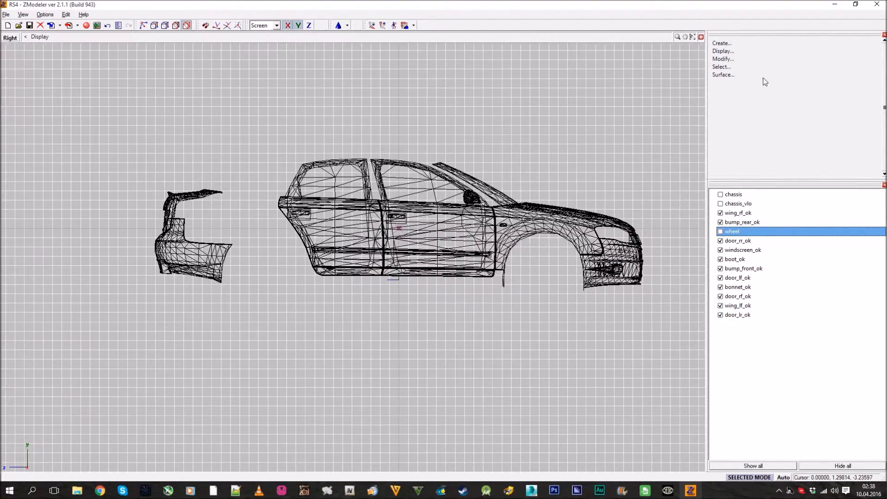
Enable moving pivots only, and place the bonnet's pivot at its rear edge and the front bumper's pivot within the bumper
click(756, 59)
click(786, 146)
click(877, 146)
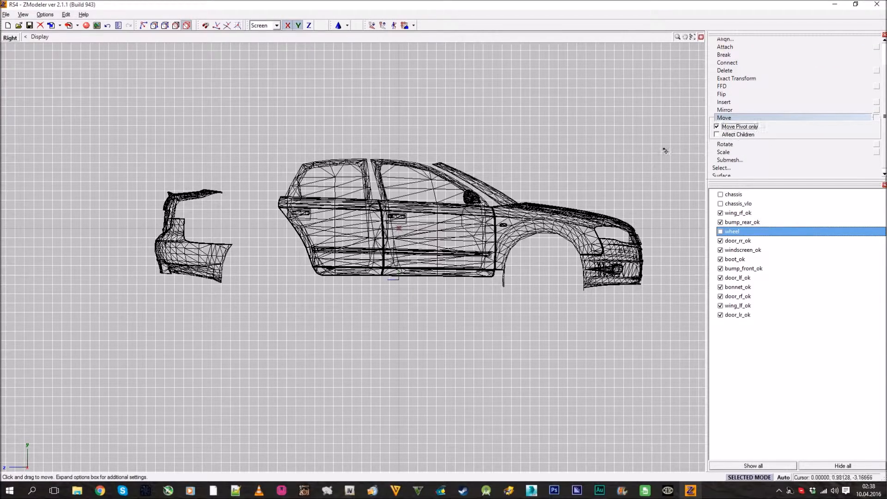
scroll(527, 143, up, 4)
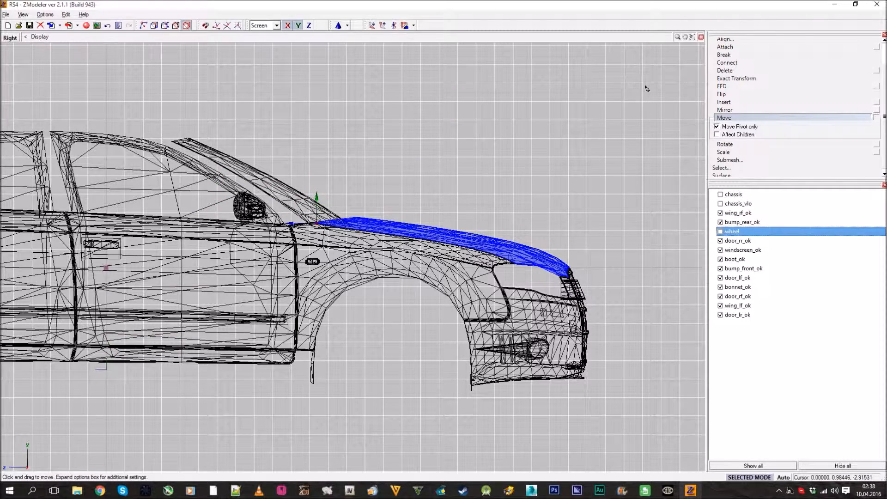
scroll(399, 167, down, 2)
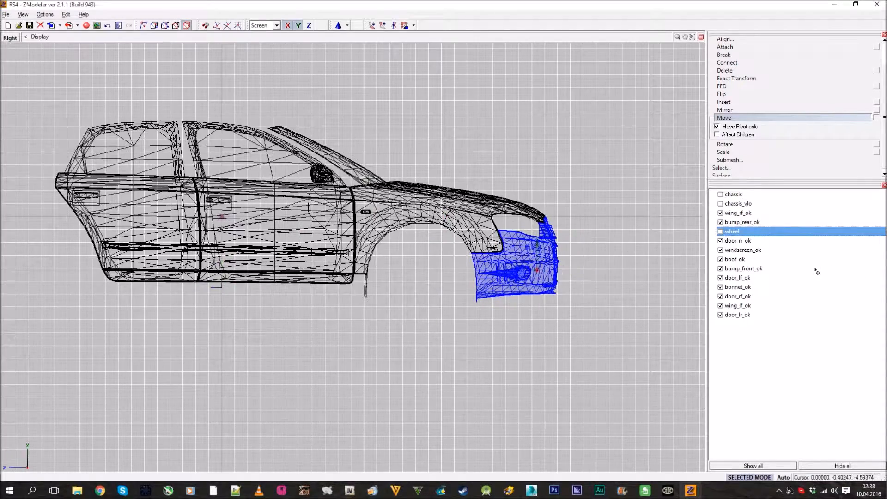
Move the windscreen's pivot onto the windscreen in the Right view
scroll(330, 194, up, 8)
scroll(437, 230, down, 8)
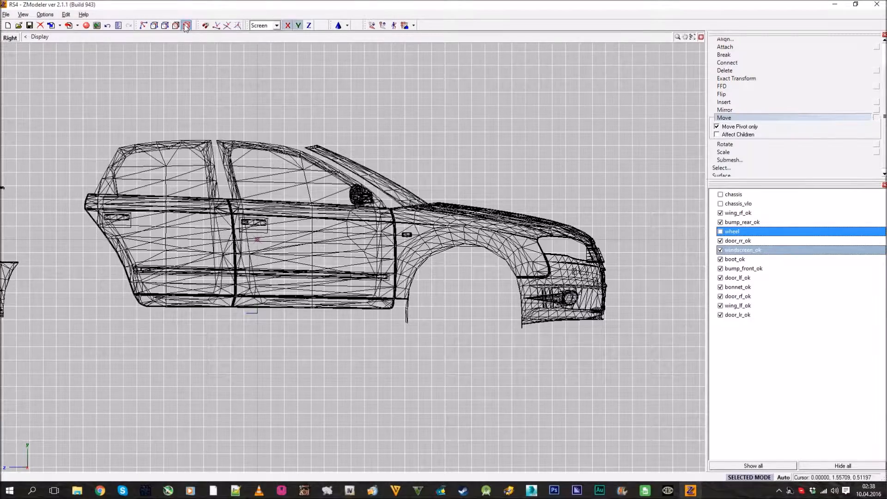
scroll(345, 103, up, 2)
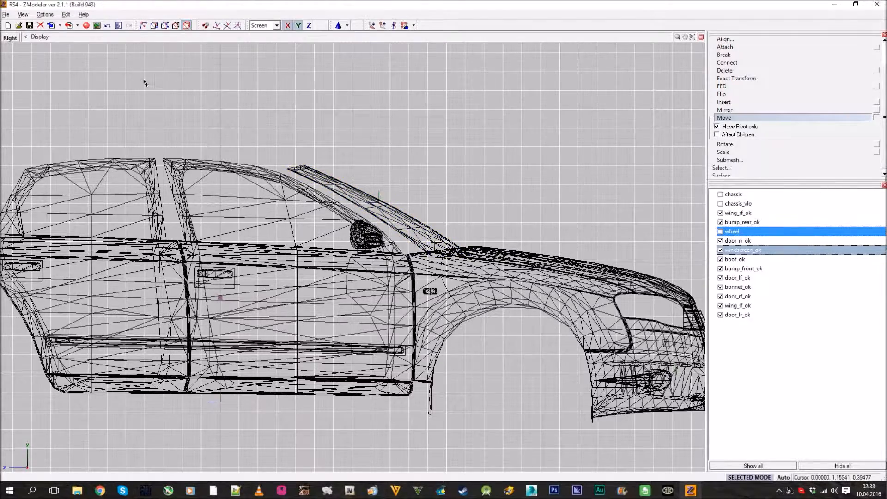
scroll(92, 95, down, 4)
Move the boot's pivot to its front hinge edge and the rear bumper's pivot to the middle of the bumper
middle_drag(74, 99, 412, 103)
scroll(273, 173, up, 6)
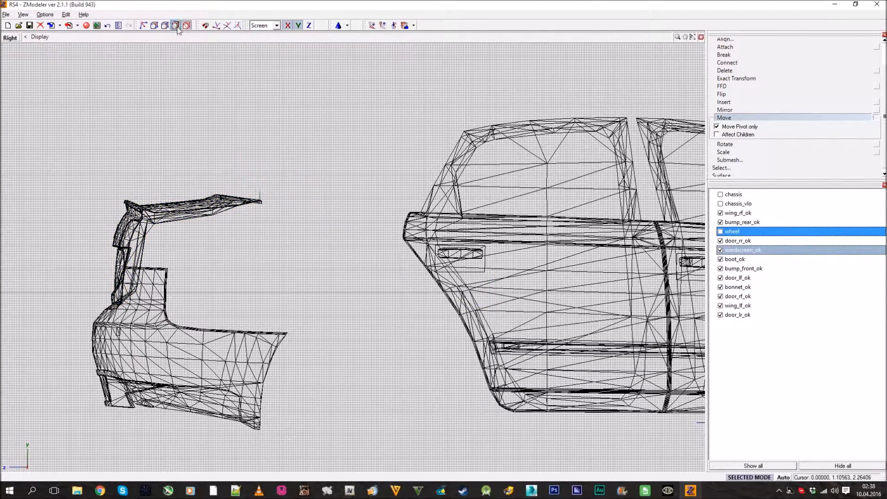
scroll(337, 124, down, 5)
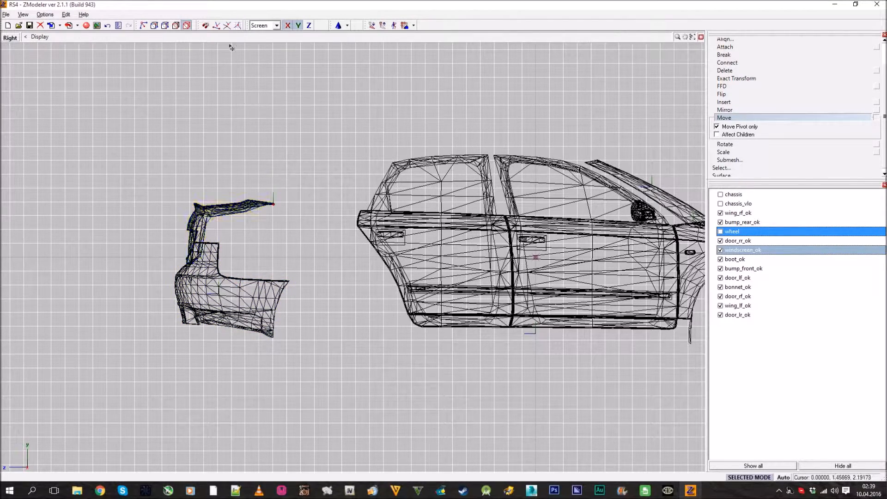
middle_drag(300, 105, 159, 100)
scroll(160, 99, down, 2)
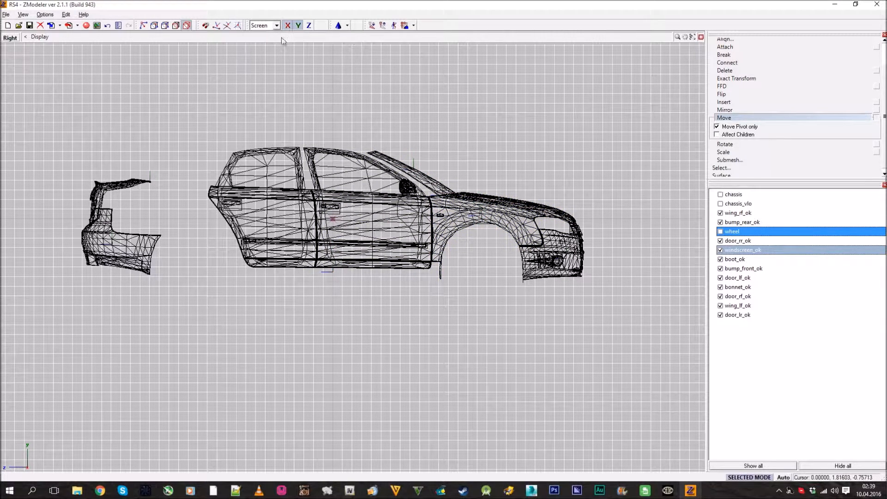
In a maximized Top view, move the pivots of the doors to their front hinge edges and leave the Move command
click(701, 36)
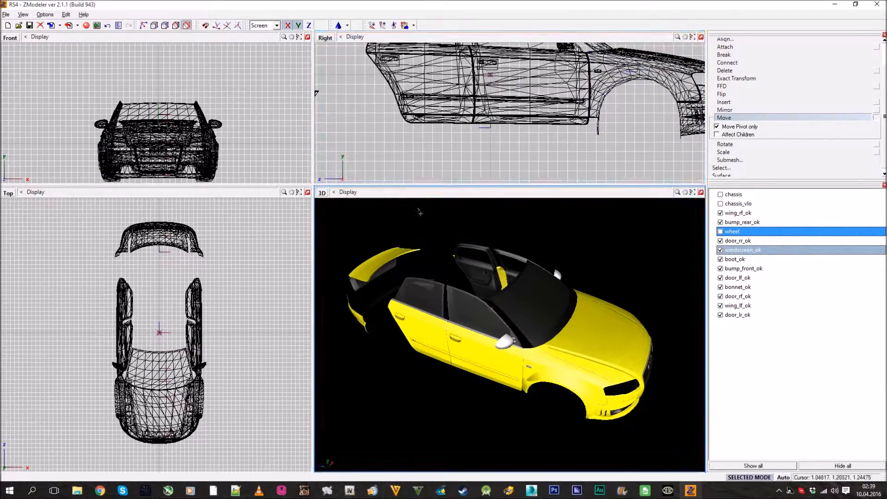
click(308, 193)
scroll(362, 229, up, 6)
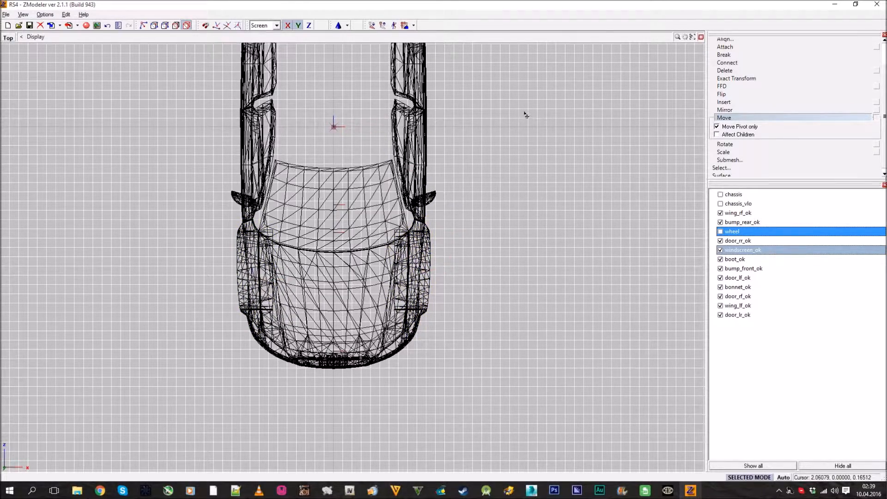
middle_drag(524, 112, 528, 188)
scroll(435, 196, up, 2)
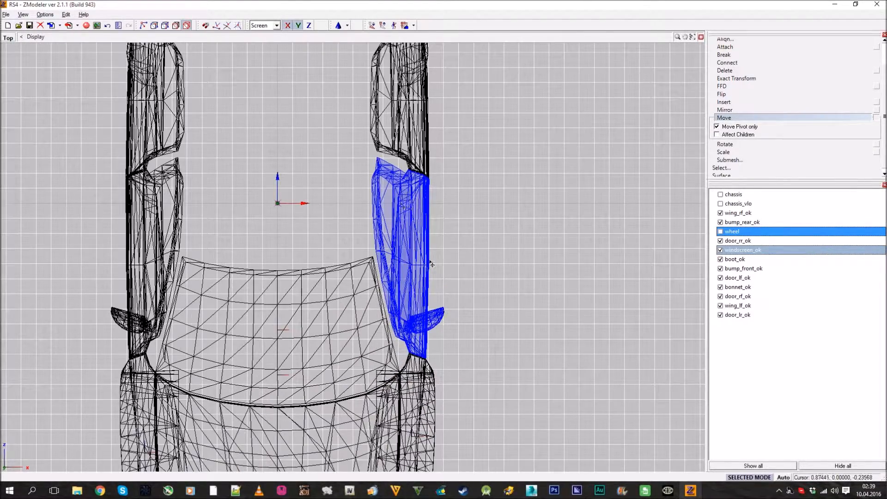
scroll(432, 264, down, 2)
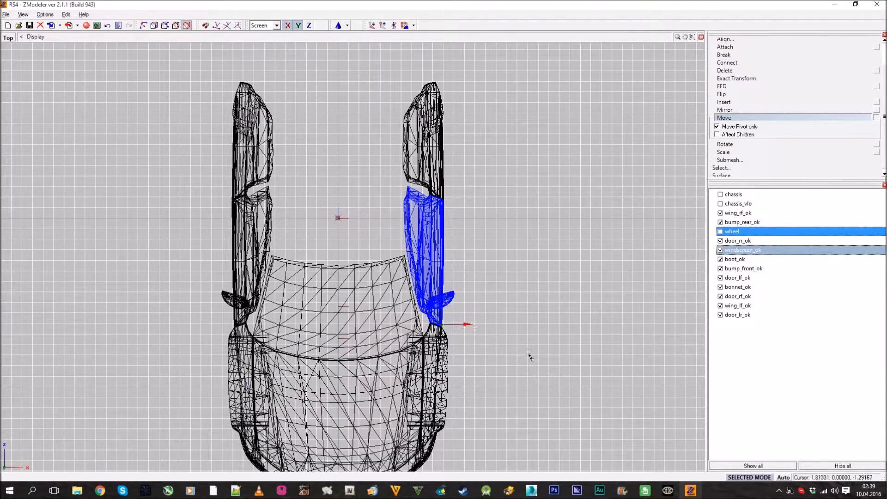
scroll(455, 176, up, 1)
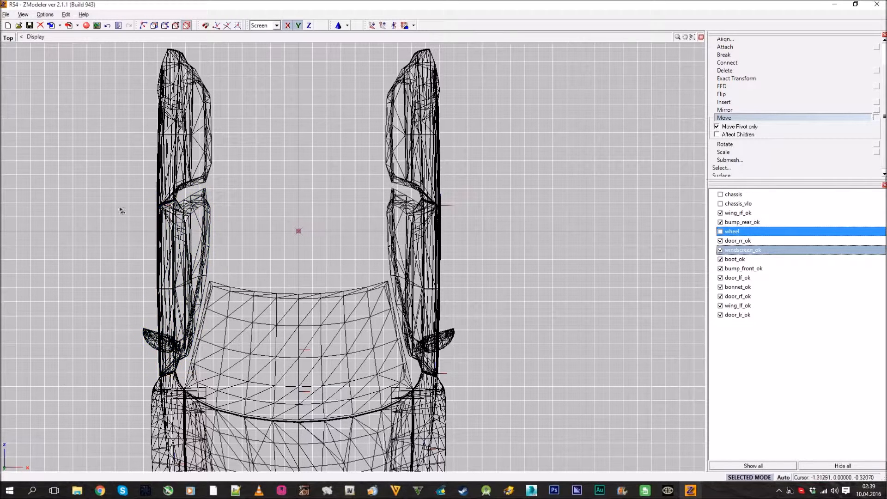
click(780, 119)
scroll(778, 118, up, 1)
click(722, 60)
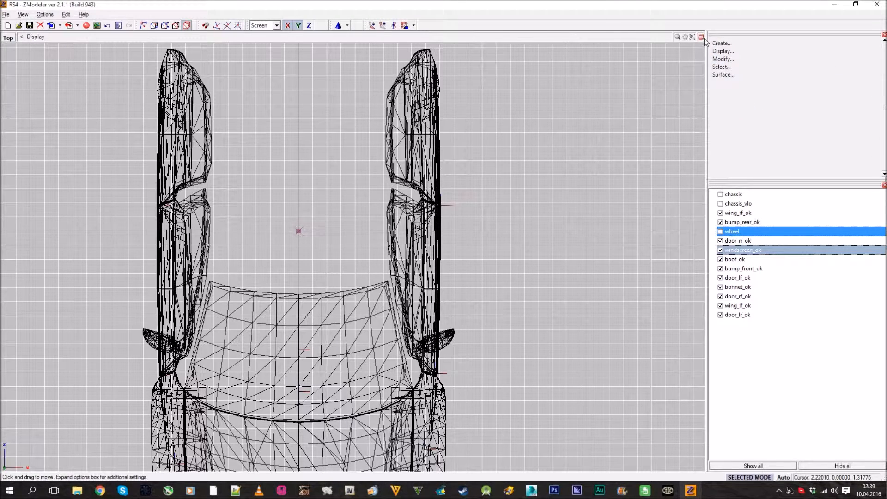
Change the 3D viewport to a maximized User view and frame the front bumper's fog light up close
click(701, 37)
middle_drag(591, 272, 543, 310)
scroll(441, 312, up, 8)
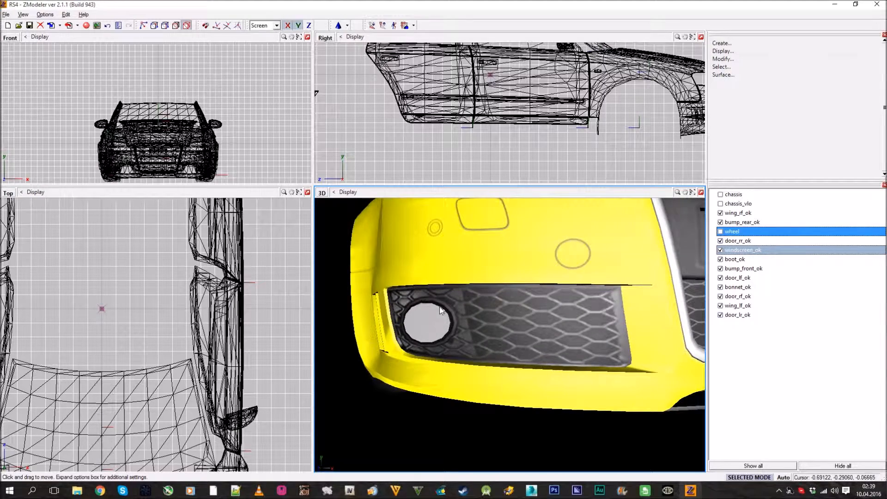
scroll(426, 329, down, 8)
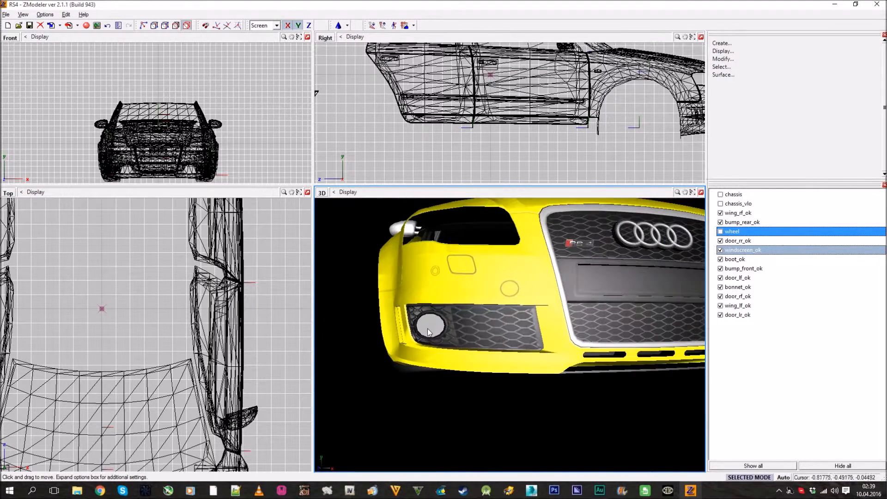
click(322, 193)
click(342, 276)
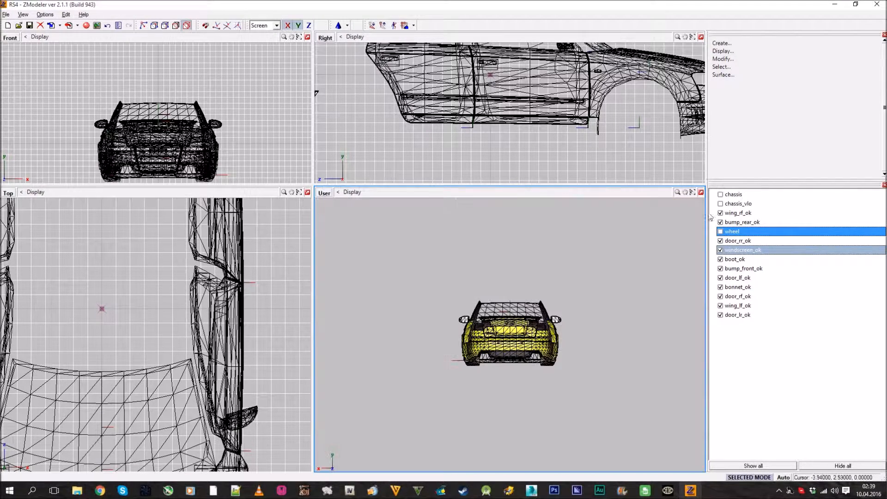
click(701, 193)
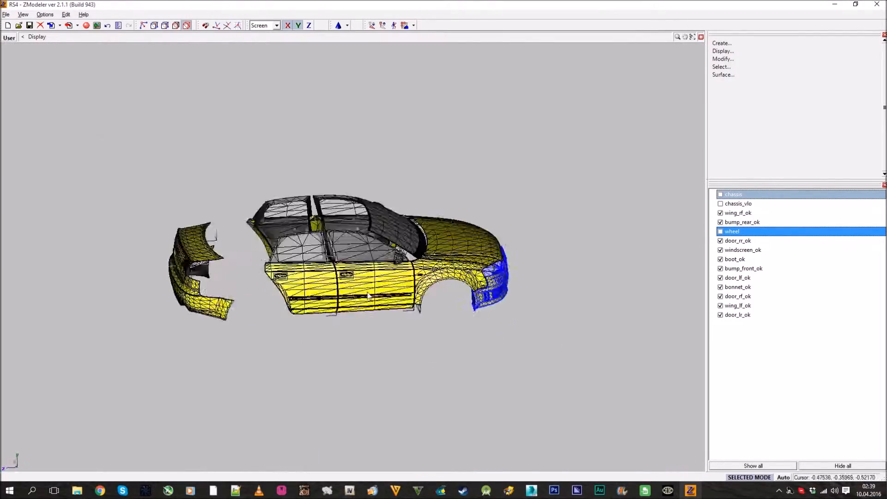
middle_drag(403, 331, 401, 333)
scroll(401, 333, up, 5)
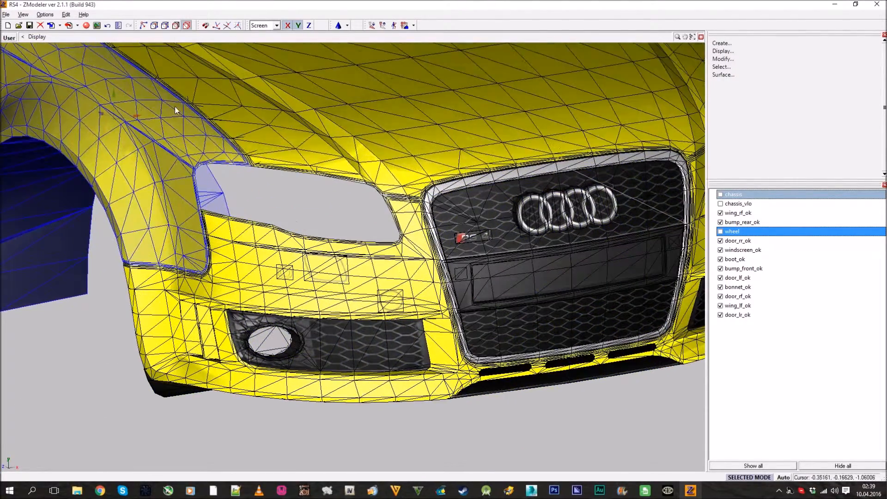
Edit the front bumper at polygon level and select the first fog light's glass with Separated selection
click(175, 26)
click(228, 249)
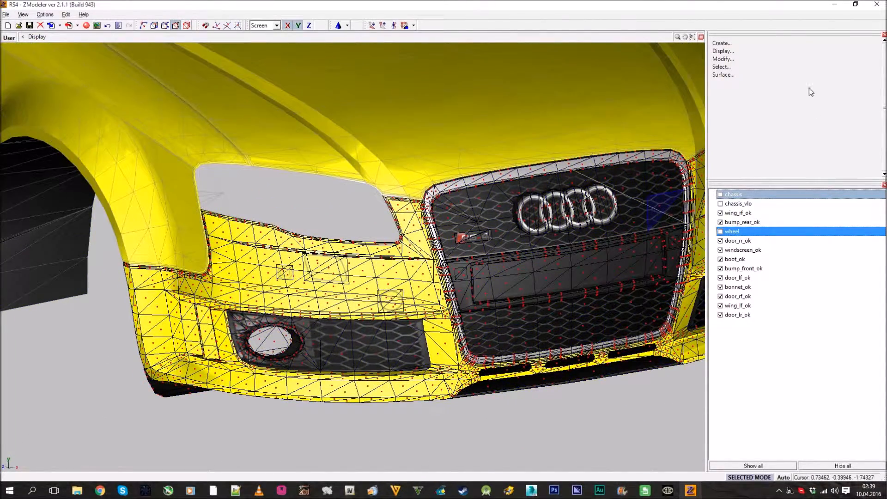
click(722, 67)
click(724, 89)
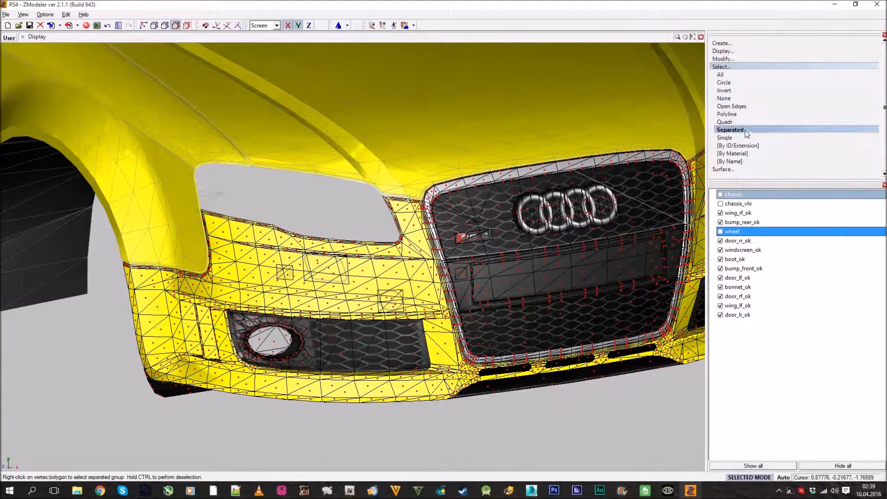
click(724, 138)
scroll(314, 273, up, 5)
right_click(314, 273)
Add the opposite fog light's glass to the polygon selection on the front bumper
scroll(314, 273, down, 5)
middle_drag(314, 273, 293, 283)
scroll(295, 284, up, 4)
click(757, 91)
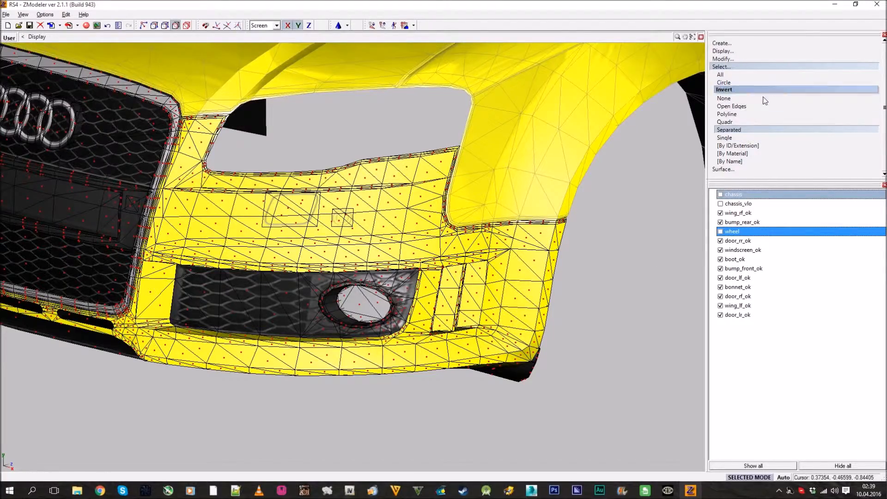
click(754, 122)
scroll(486, 177, down, 3)
middle_drag(360, 178, 421, 183)
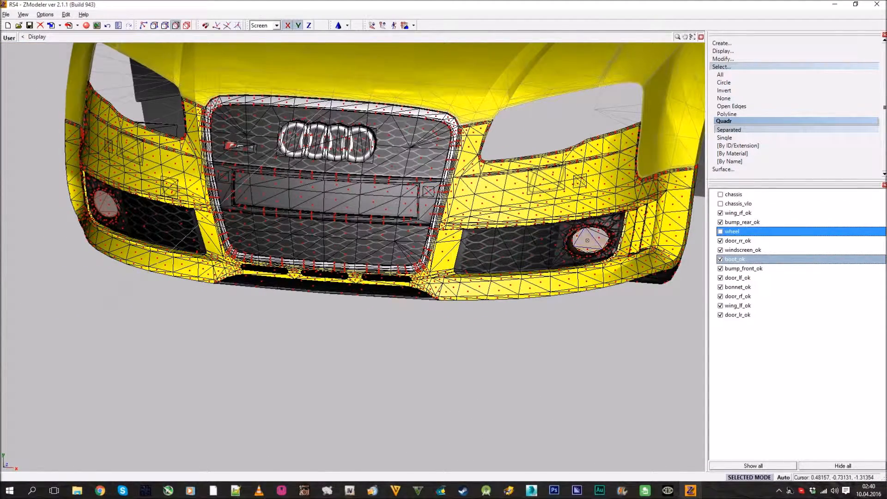
Duplicate the glass [env:12] material in the Materials Editor and select the copy at the end of the list
click(78, 26)
click(597, 97)
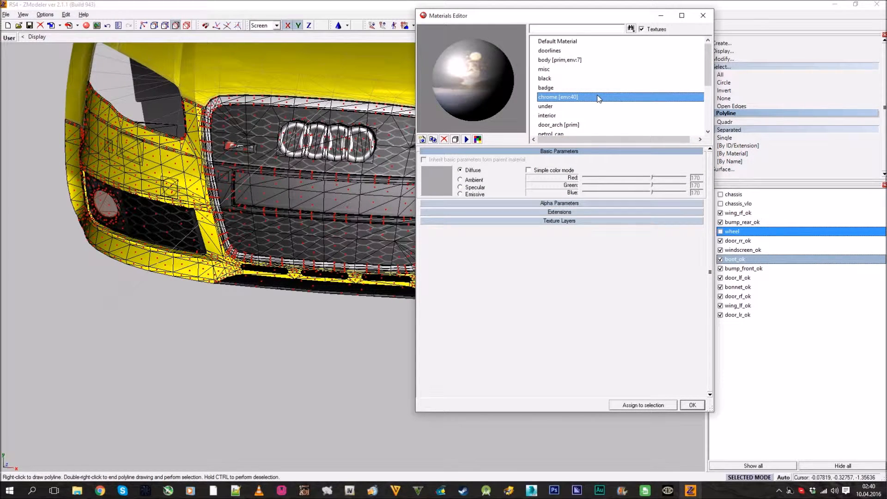
key(g)
click(580, 124)
drag(574, 126, 528, 130)
click(562, 115)
click(558, 125)
click(433, 139)
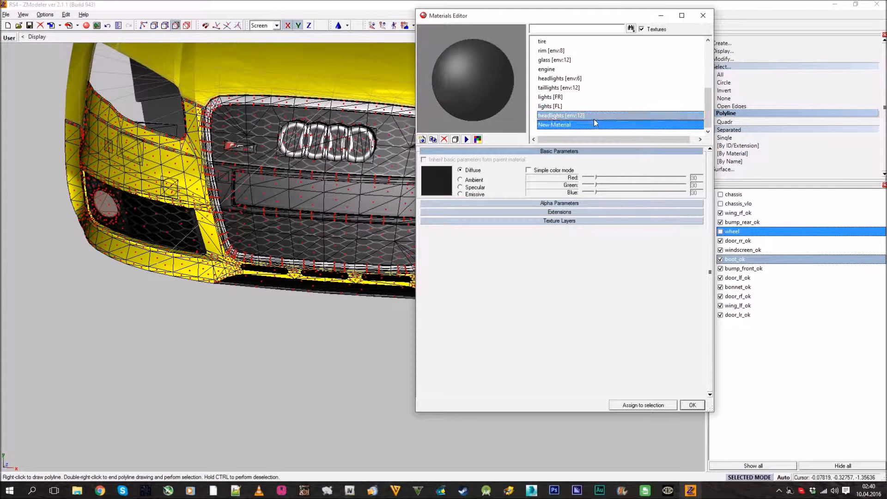
click(595, 124)
click(579, 115)
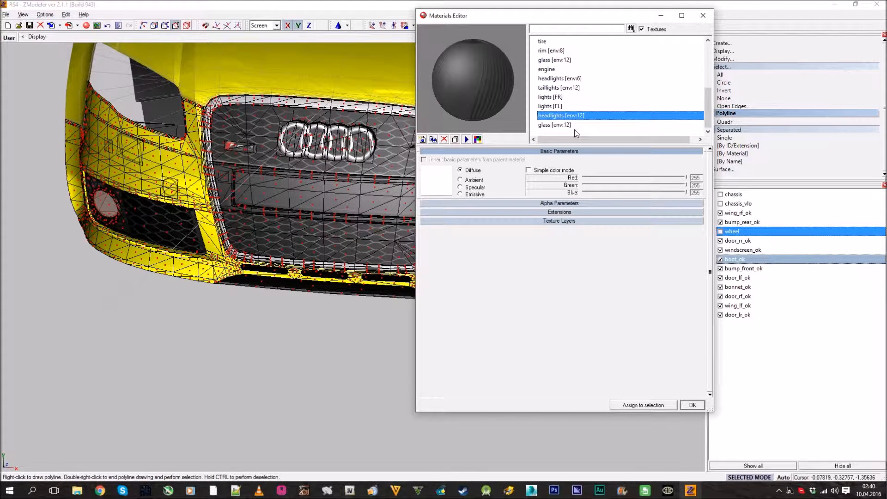
click(575, 126)
Set the copied glass material's diffuse colour to light grey with red, green and blue at 192
click(447, 190)
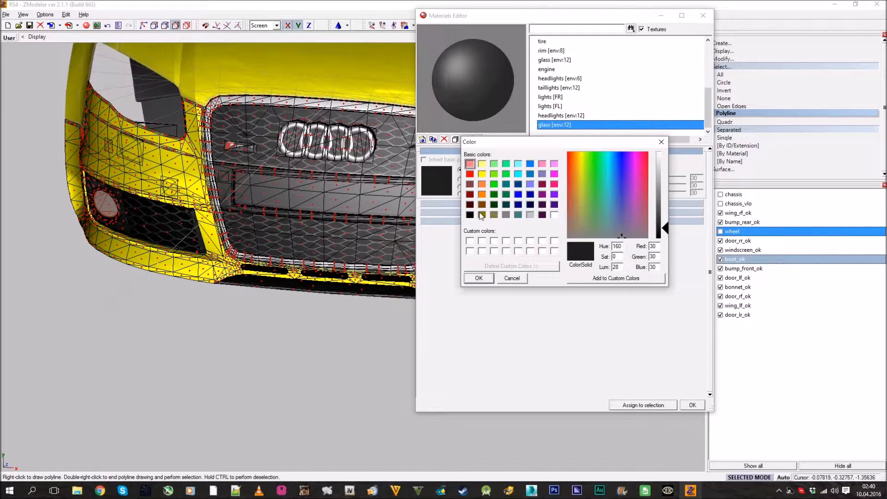
click(506, 215)
click(530, 214)
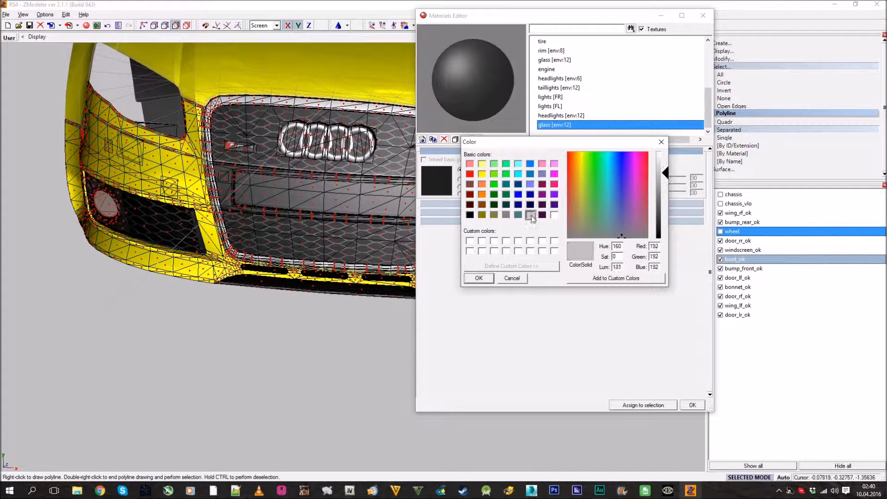
click(489, 276)
click(561, 116)
click(567, 125)
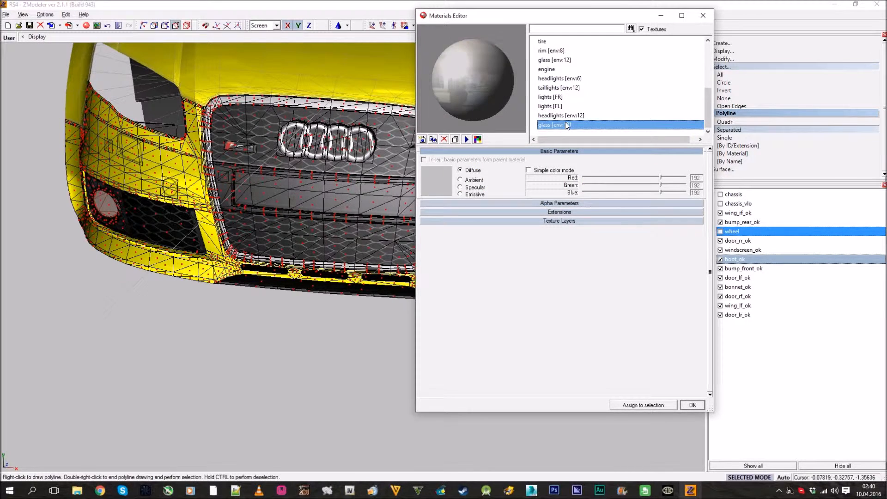
Set the copied glass material's opacity to 110 and assign it to the selected fog light polygons
click(547, 153)
click(548, 160)
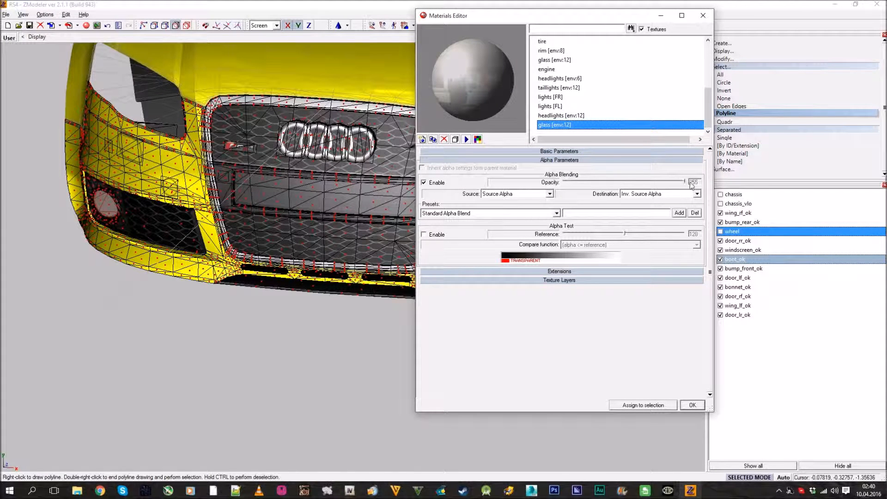
mouse_move(638, 185)
mouse_down()
mouse_move(611, 183)
mouse_move(620, 184)
mouse_up()
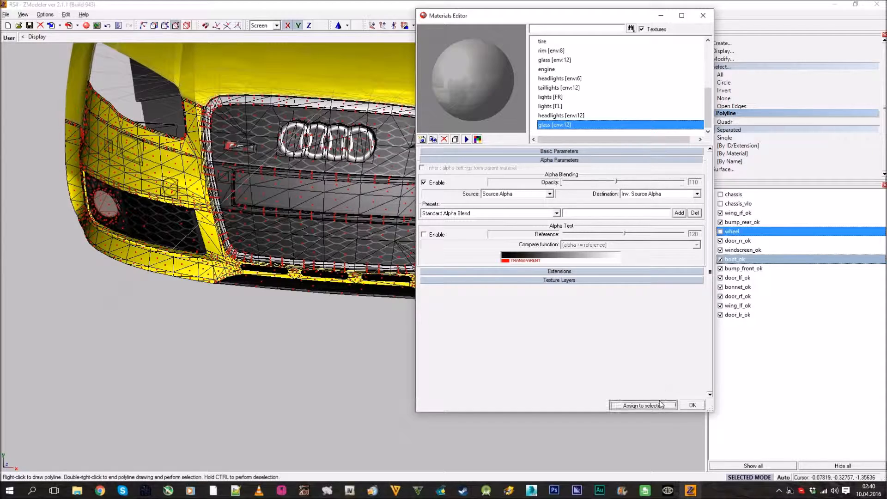
click(693, 404)
Clear the polygon selection and return to object-level editing with the front end of the car in view
click(748, 98)
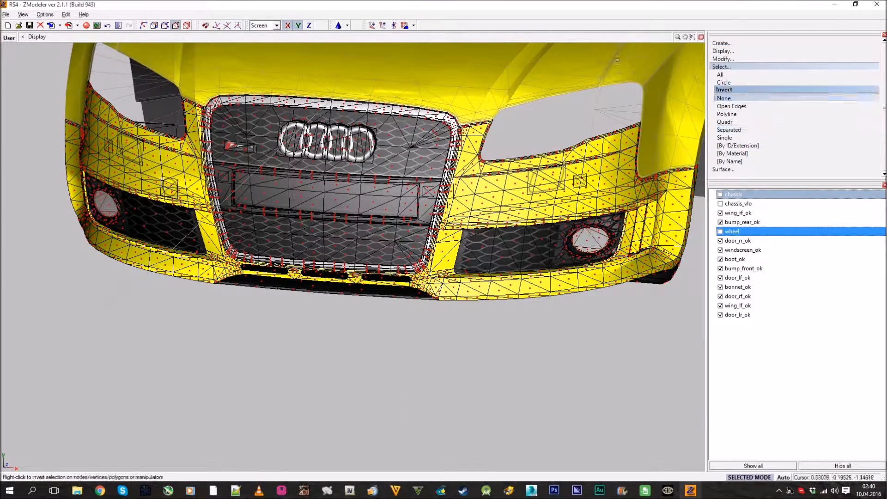
click(732, 67)
click(186, 26)
middle_drag(448, 218, 464, 149)
scroll(554, 170, up, 4)
scroll(554, 169, down, 5)
middle_drag(554, 169, 508, 171)
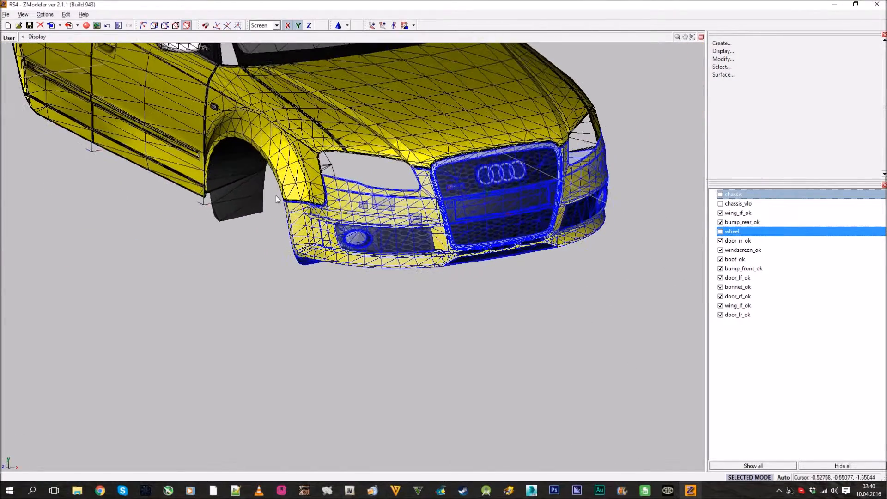
Switch the User view back to 3D and examine the rendered doors, materials and fog light glass
click(9, 39)
click(19, 48)
middle_drag(296, 195, 364, 200)
scroll(298, 201, up, 3)
click(86, 25)
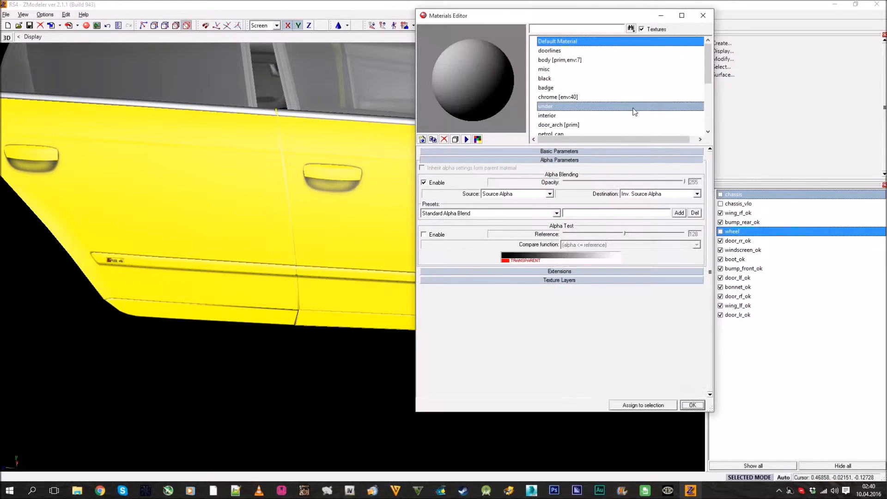
click(702, 8)
middle_drag(495, 184, 58, 55)
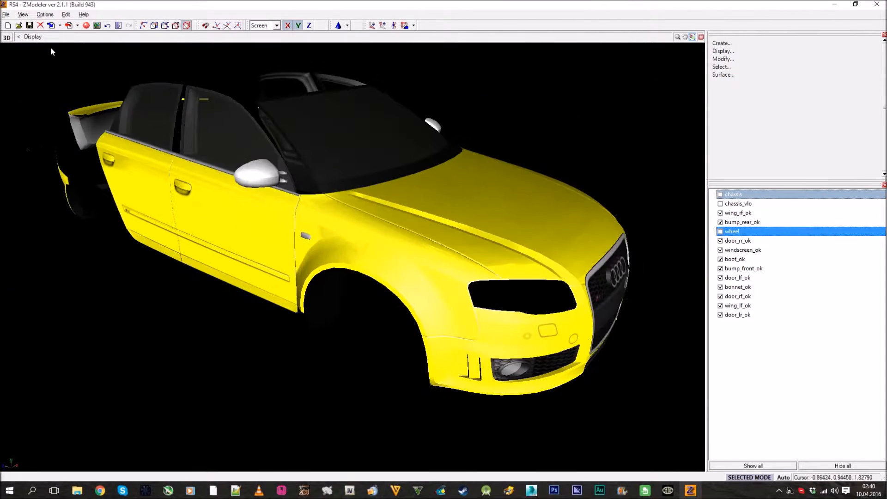
Save the car model and return from the enlarged 3D view to the four-view layout
click(29, 26)
middle_drag(388, 217, 422, 164)
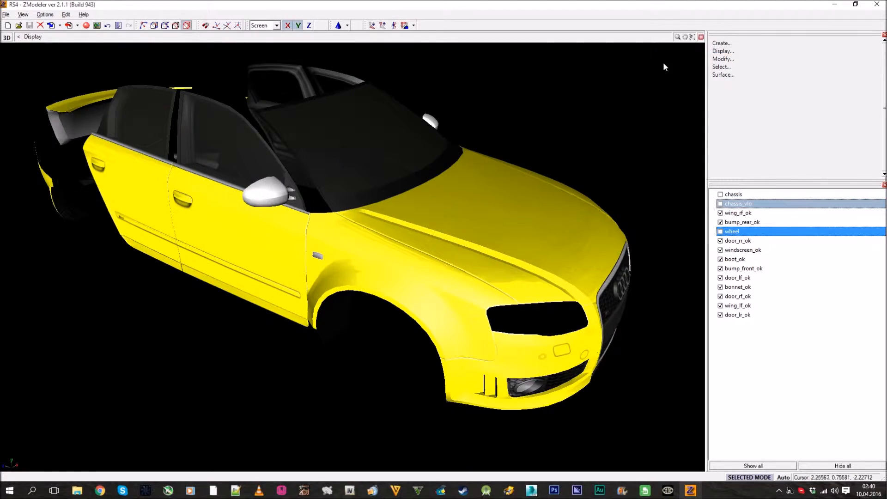
click(702, 37)
Examine the door pivot positions on the car body in the Right view
scroll(572, 91, down, 5)
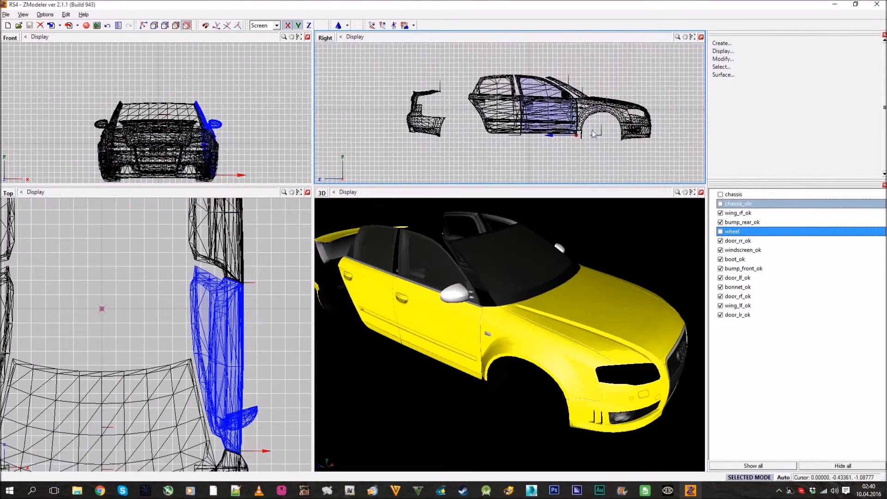
scroll(610, 115, up, 3)
click(731, 61)
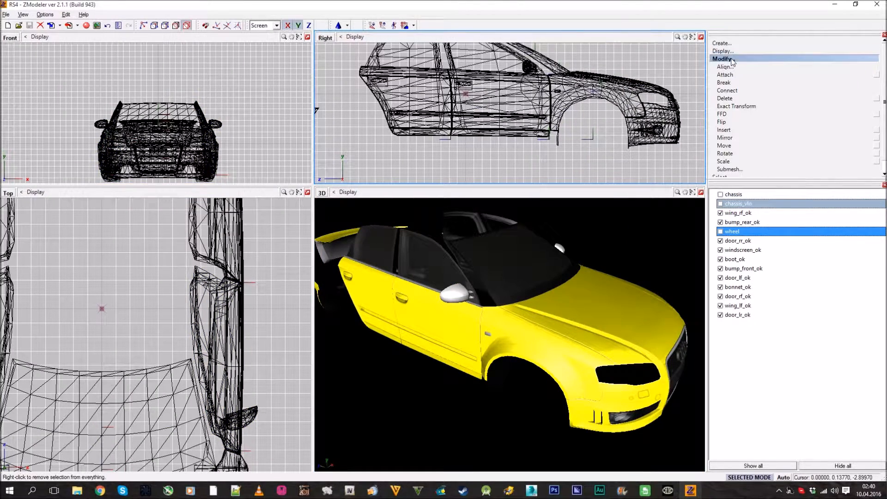
click(732, 60)
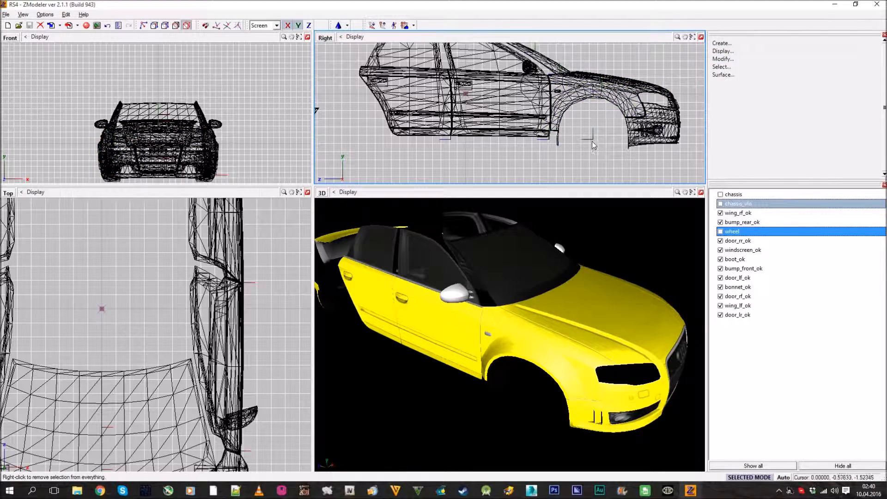
scroll(422, 124, down, 3)
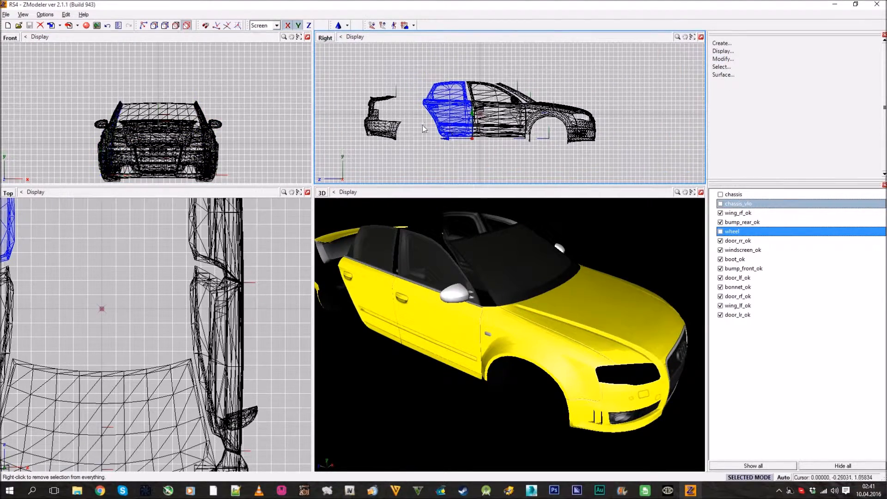
scroll(461, 123, up, 2)
click(731, 59)
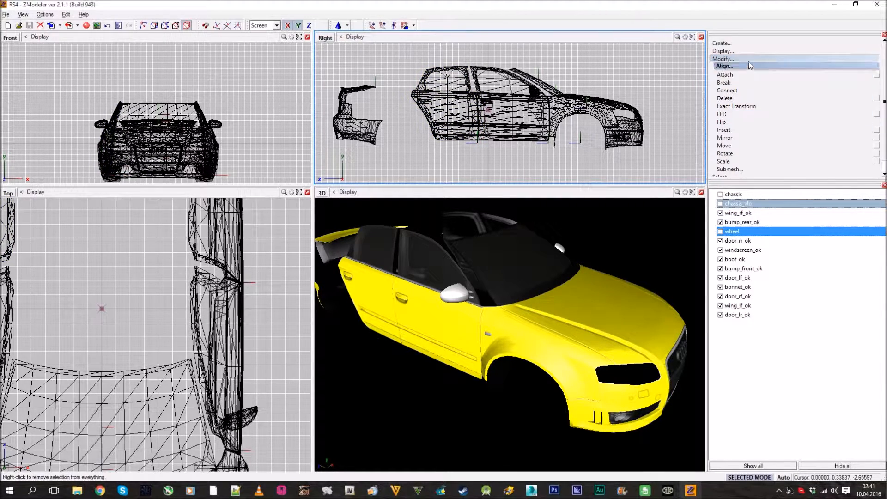
click(742, 60)
scroll(480, 113, up, 2)
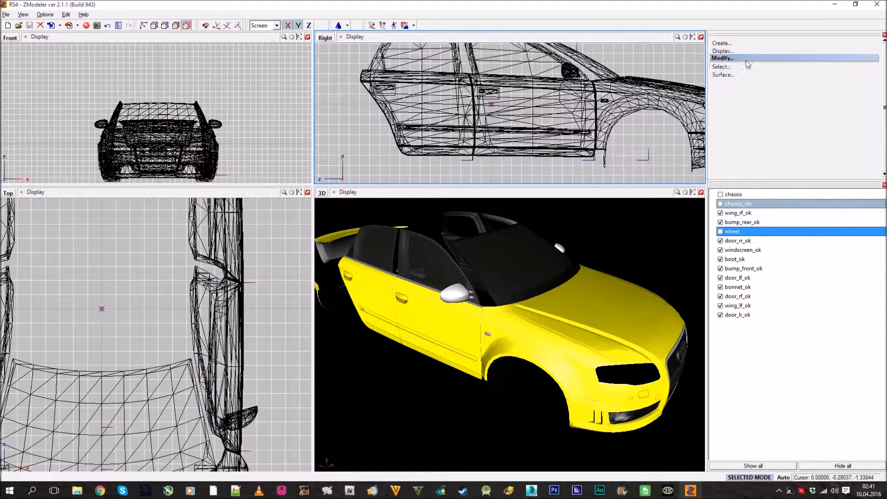
Isolate the left rear door door_lr_ok and move its pivot straight up along the door's front edge
click(722, 60)
click(739, 133)
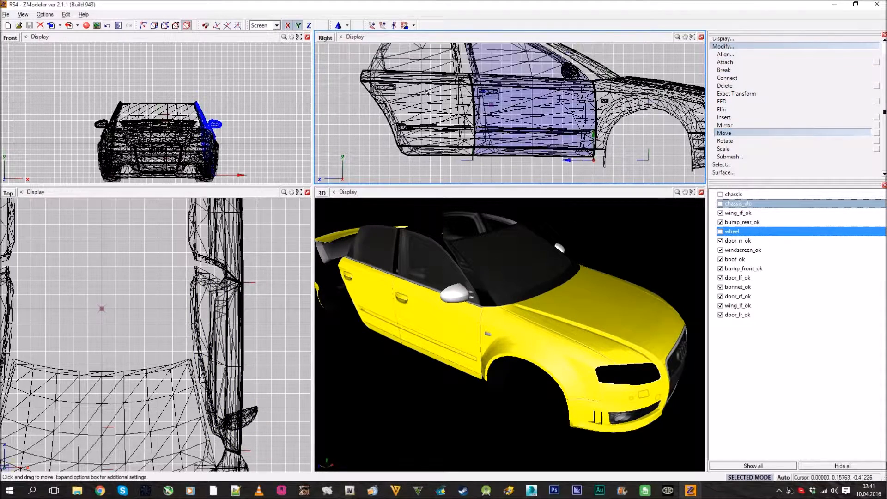
click(843, 466)
click(737, 315)
click(720, 314)
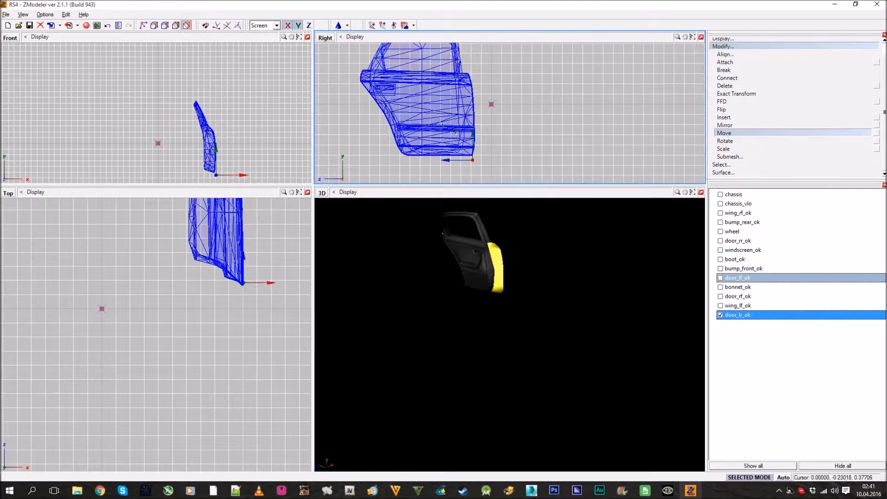
click(227, 26)
click(877, 133)
click(877, 133)
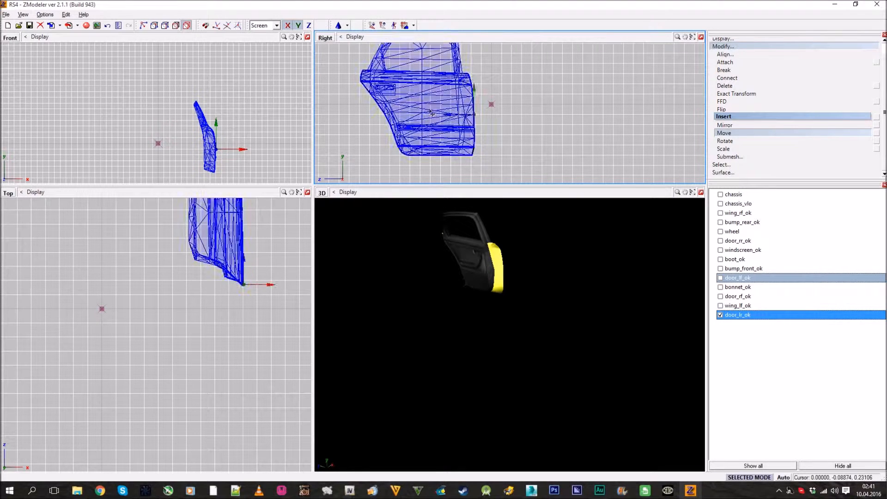
Isolate the right front door door_rf_ok and raise its pivot along the hinge edge
click(721, 306)
click(721, 314)
click(721, 306)
click(722, 296)
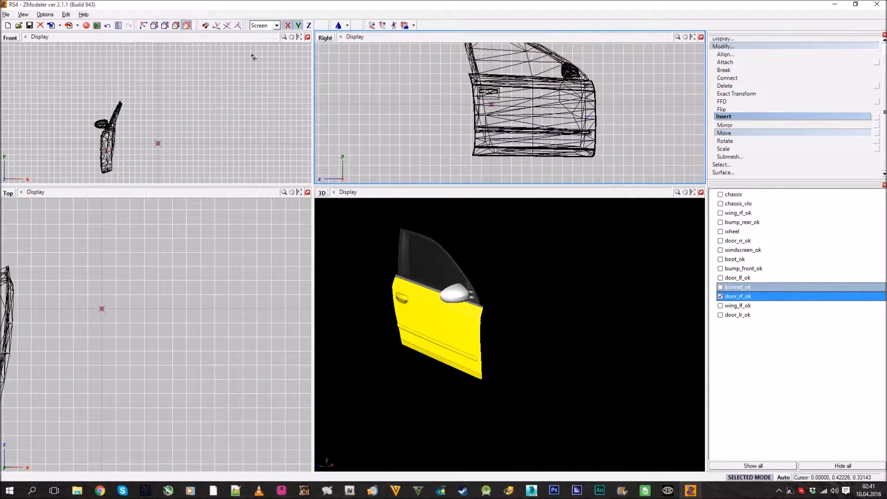
Isolate the left front door door_lf_ok, raise its pivot along the hinge edge and hide the door again
click(720, 278)
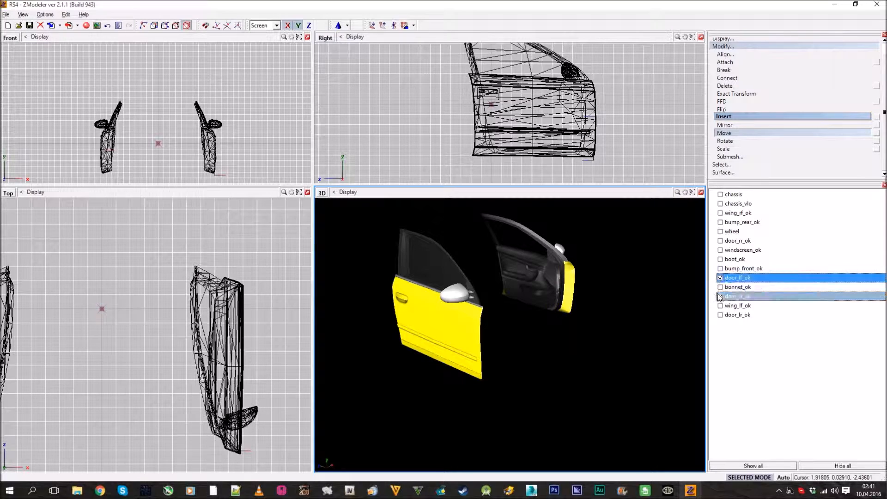
click(719, 297)
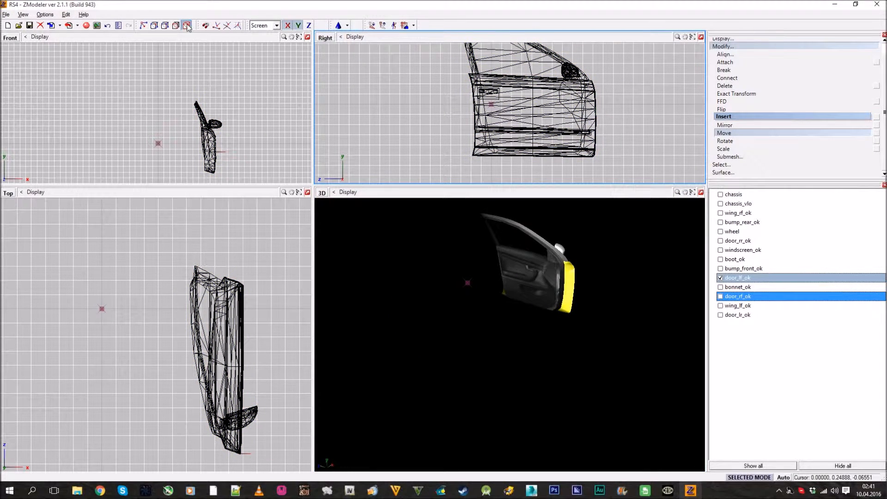
click(722, 279)
click(721, 279)
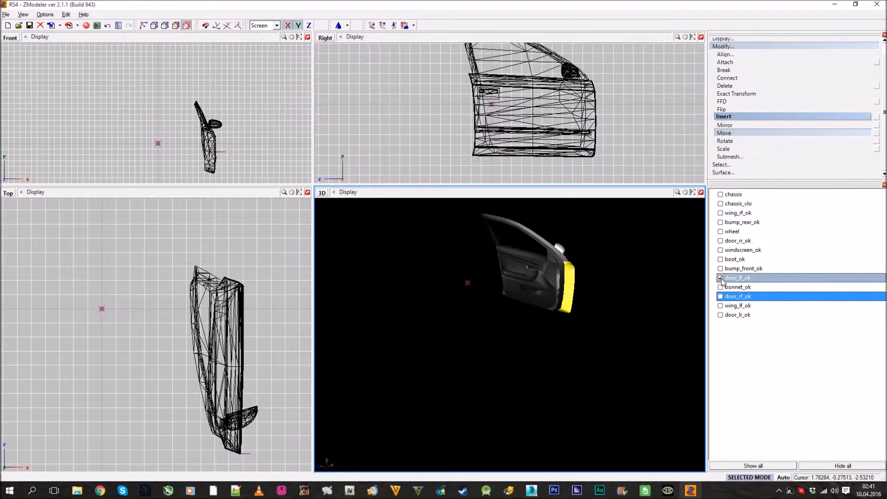
Isolate the right rear door door_rr_ok, raise its pivot along the door's front edge and check it from the side
click(722, 242)
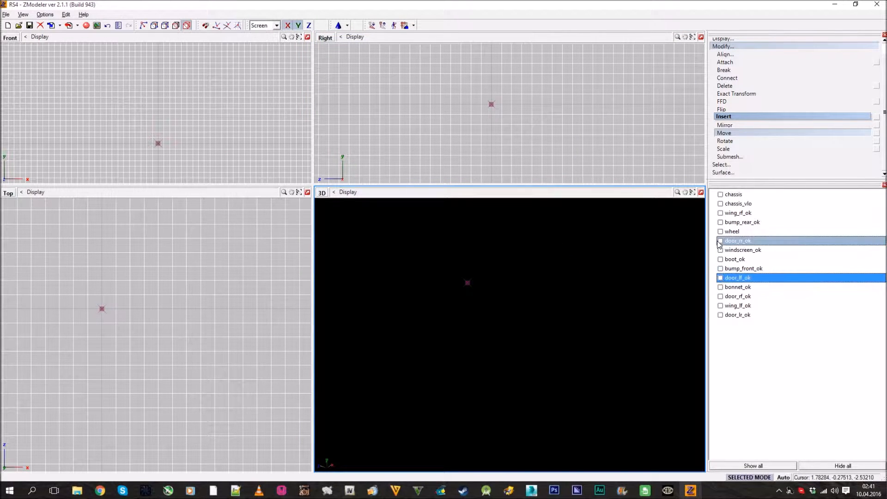
click(720, 241)
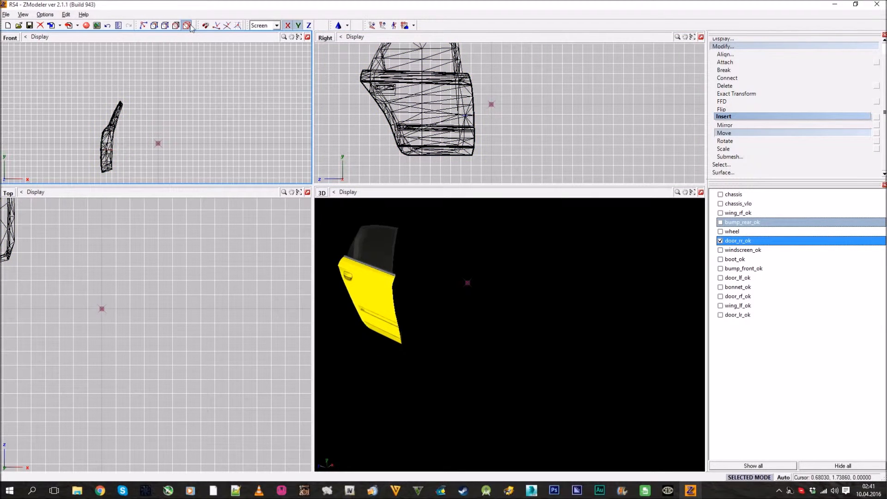
middle_drag(360, 107, 436, 111)
scroll(439, 112, down, 2)
scroll(446, 121, down, 2)
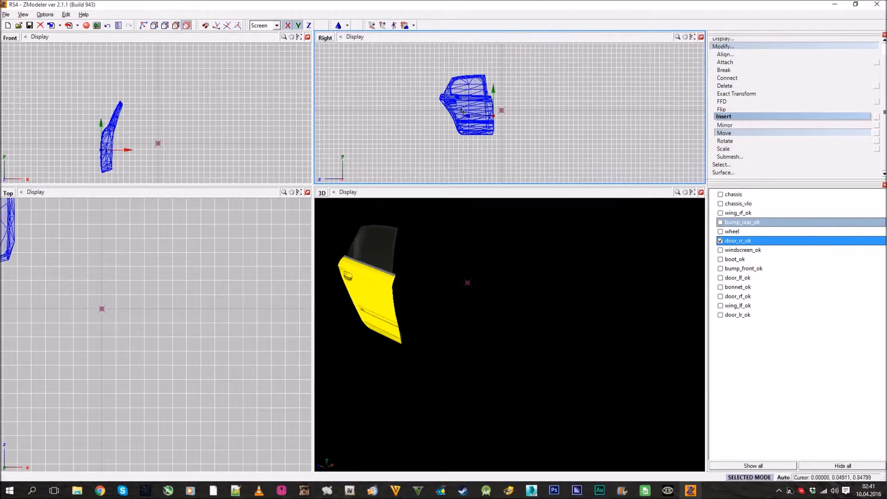
scroll(502, 127, up, 3)
scroll(559, 149, down, 2)
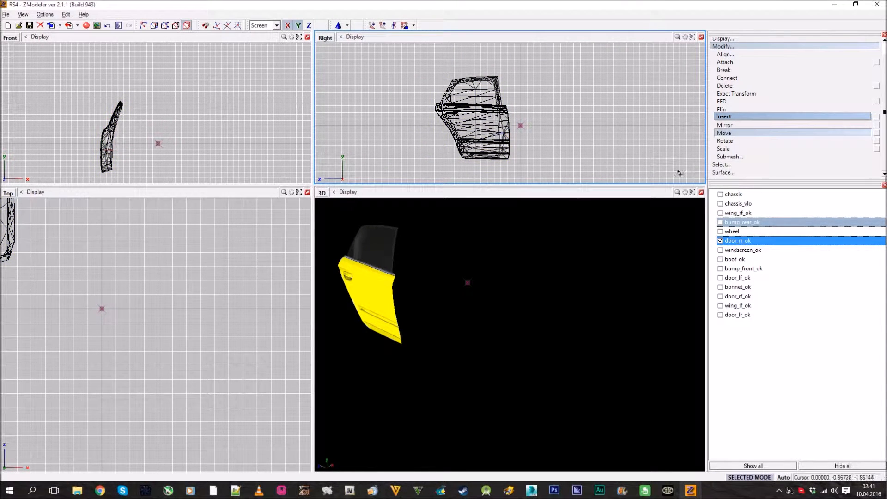
scroll(511, 152, up, 4)
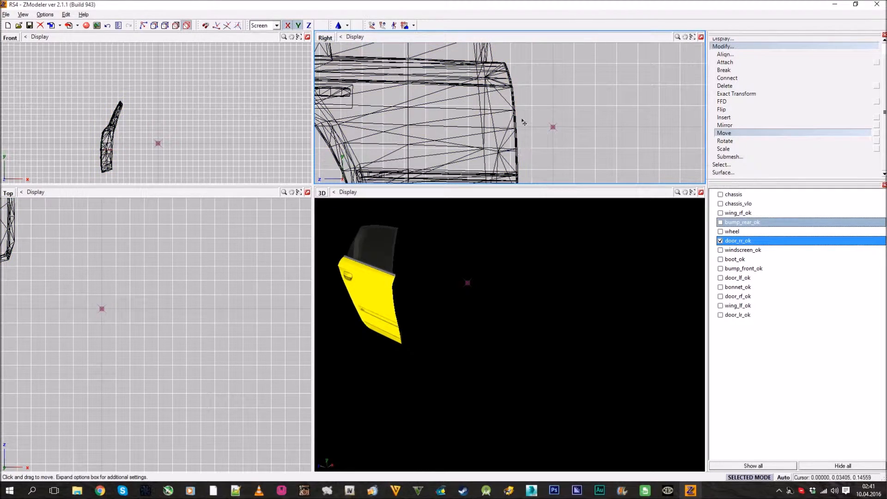
scroll(520, 132, down, 4)
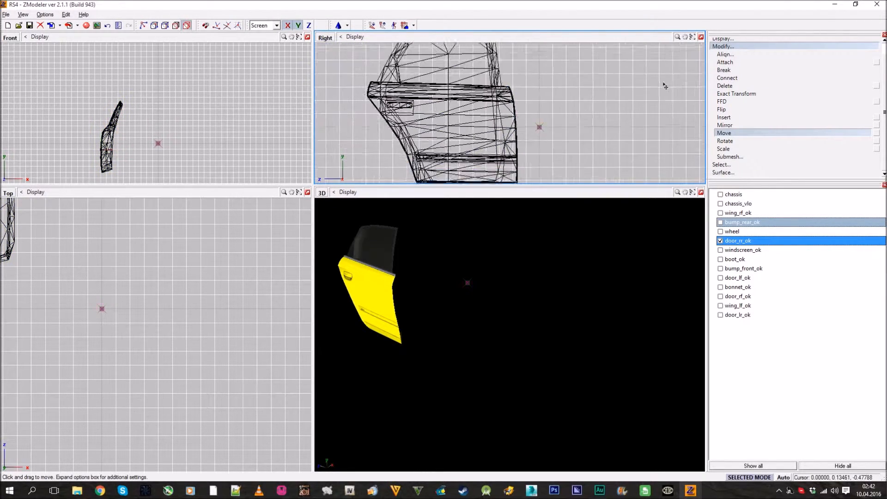
click(738, 48)
Show all car parts, then hide chassis, chassis_vlo and wheel, leaving only the removable body parts in the four-view layout
click(701, 192)
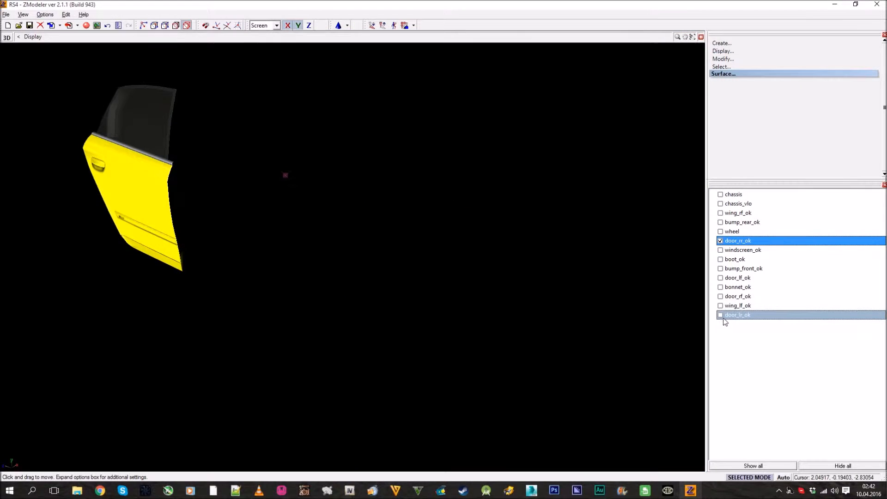
click(770, 466)
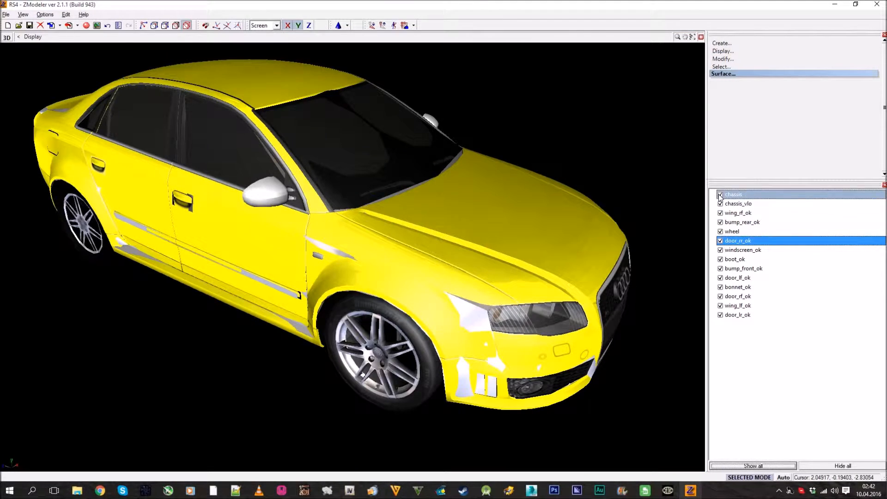
click(721, 204)
click(721, 232)
mouse_move(457, 236)
middle_down()
mouse_move(408, 237)
mouse_move(457, 237)
middle_up()
scroll(408, 236, down, 3)
click(701, 37)
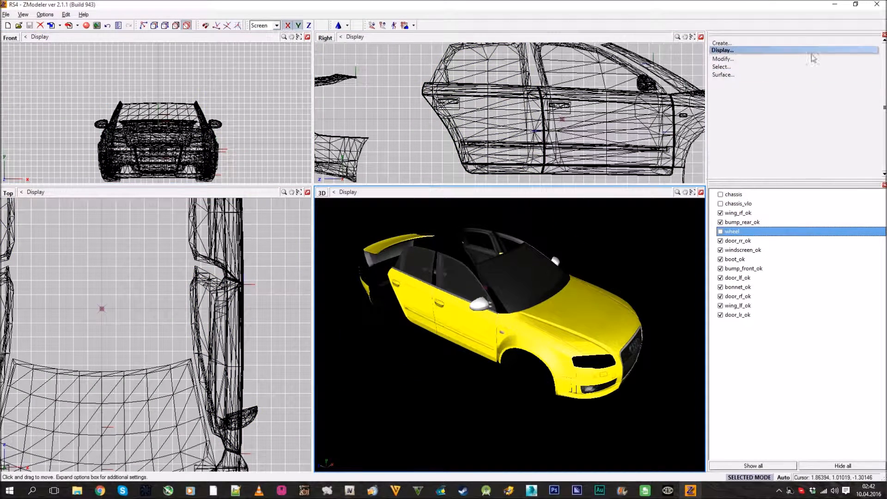
Copy the boot, rear bumper and both rear doors in the enlarged Top view, with copy interaction set to None
click(798, 52)
click(789, 45)
click(786, 51)
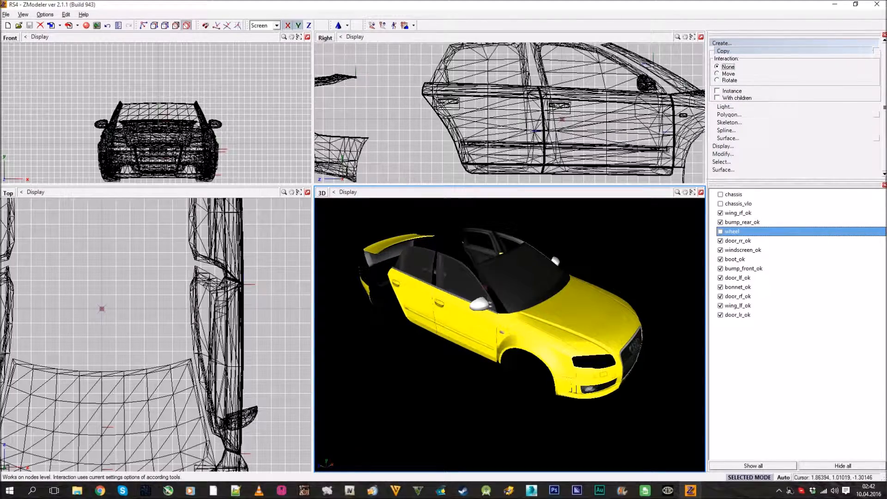
click(308, 192)
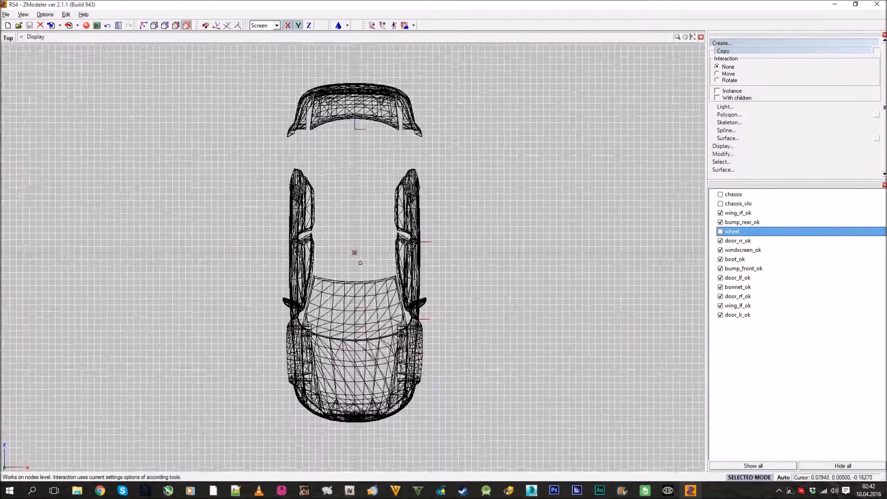
click(304, 121)
click(304, 121)
click(414, 211)
click(305, 213)
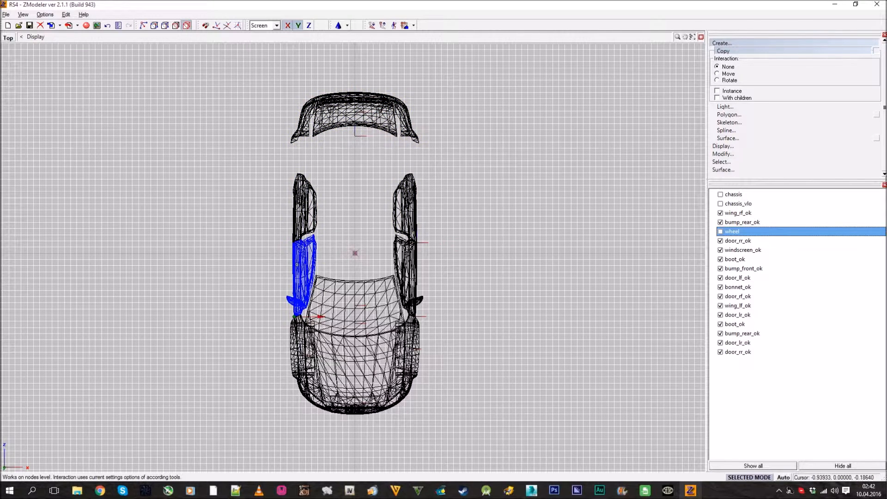
Copy the front doors, windscreen, bonnet, front bumper and both front wings in the Top view
click(297, 265)
click(413, 273)
click(371, 306)
click(366, 358)
click(408, 361)
click(363, 409)
click(298, 357)
click(769, 42)
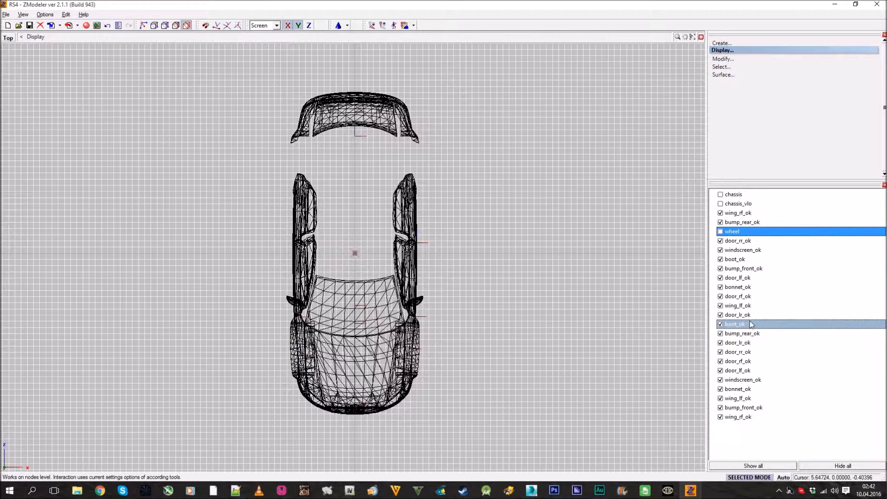
Rename the copied front wings and front bumper as wing_rf_dummy, bump_front_dummy and wing_lf_dummy
double_click(760, 417)
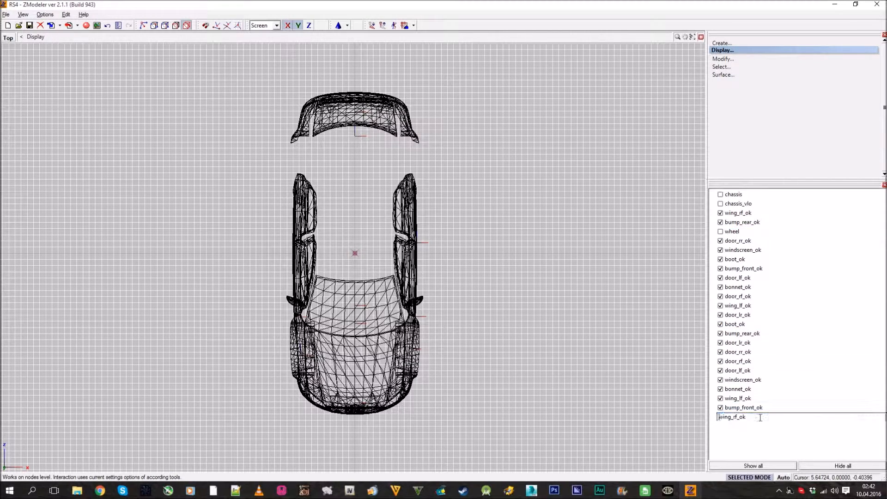
text(wing_rf_dummy)
key(Return)
double_click(806, 408)
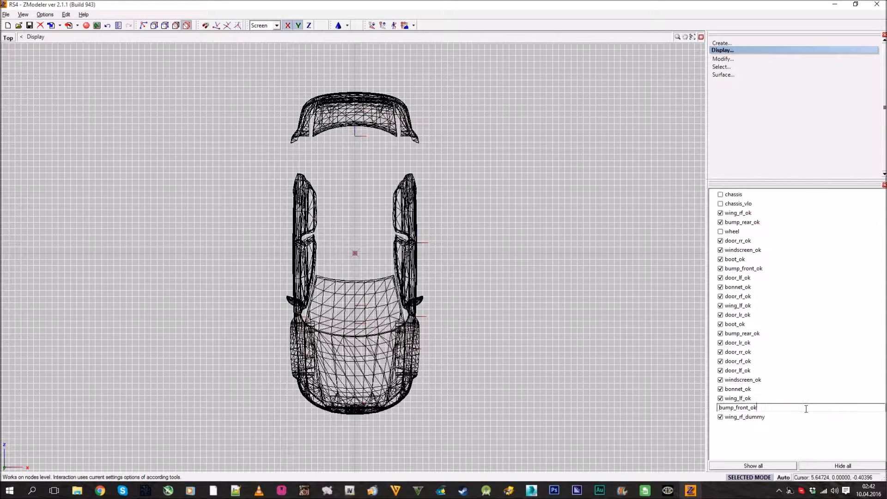
key(Return)
double_click(793, 397)
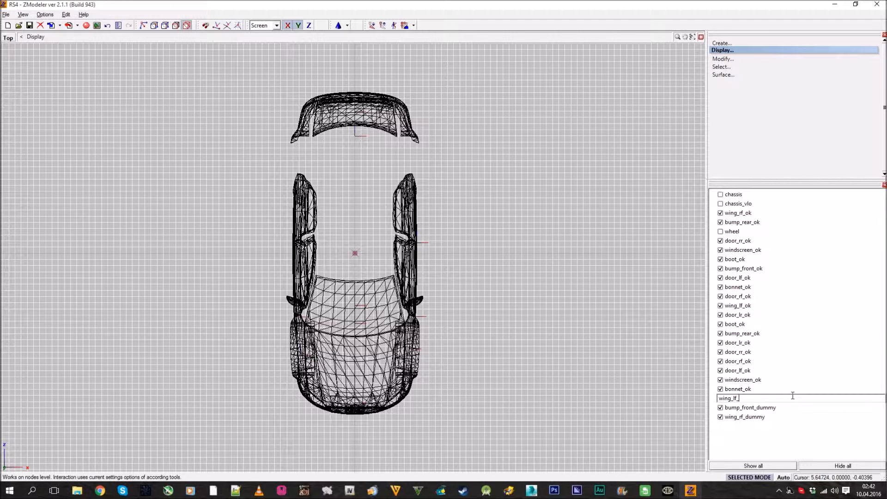
key(Return)
Rename the copied bonnet and windscreen as bonnet_dummy and windscreen_dummy
double_click(789, 388)
key(End)
key(BackSpace)
text(dummy)
key(Return)
double_click(787, 379)
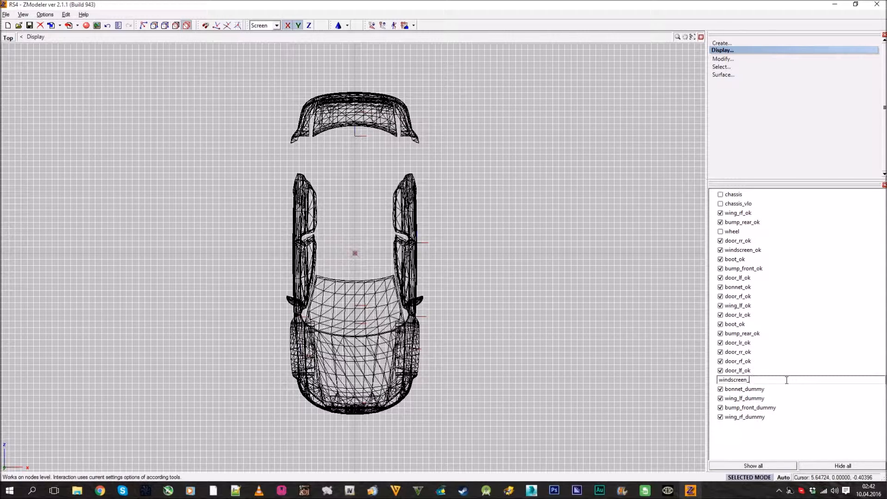
text(dummy)
key(Return)
Rename the copied front doors and right rear door as door_lf_dummy, door_rf_dummy and door_rr_dummy
double_click(780, 372)
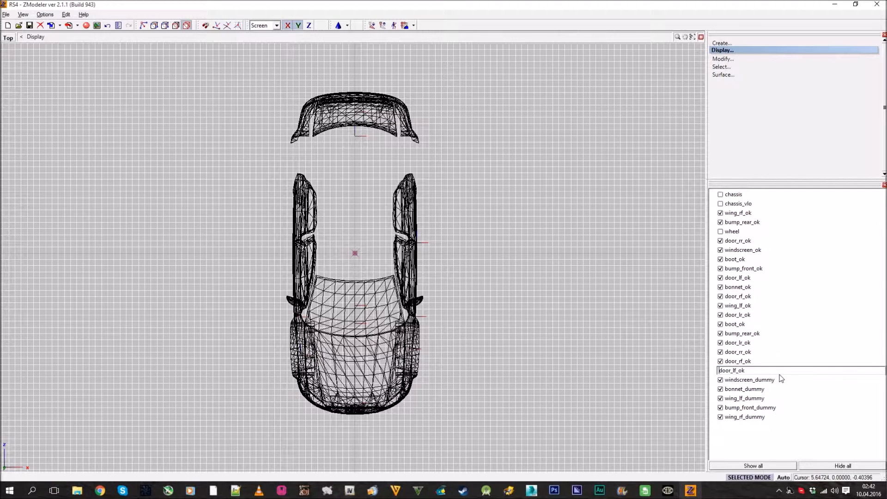
key(Return)
double_click(773, 361)
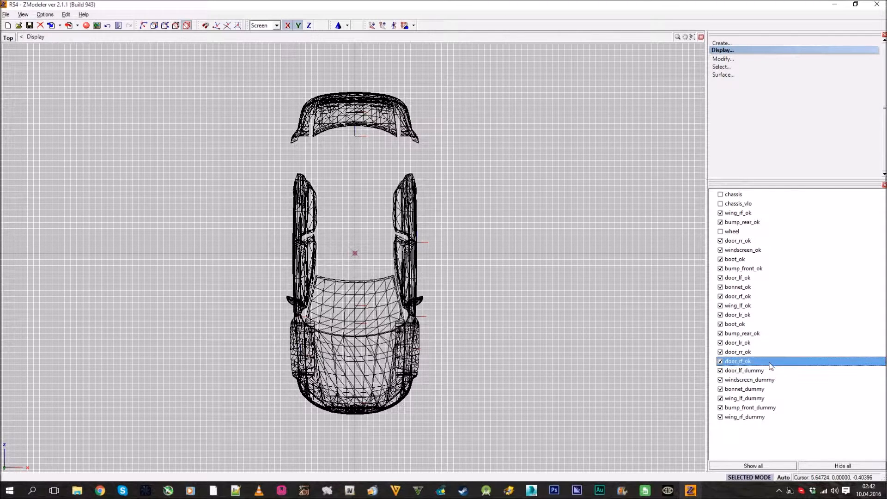
text(dummy)
key(Return)
double_click(768, 352)
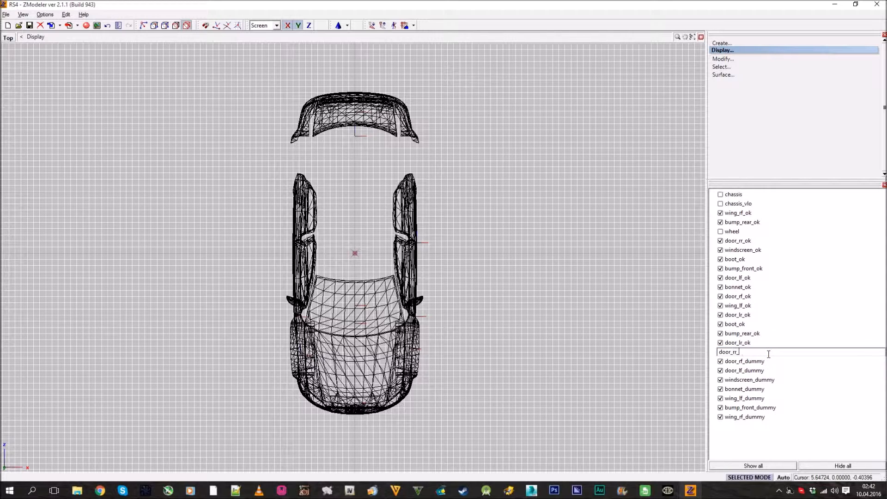
text(dummy)
key(Return)
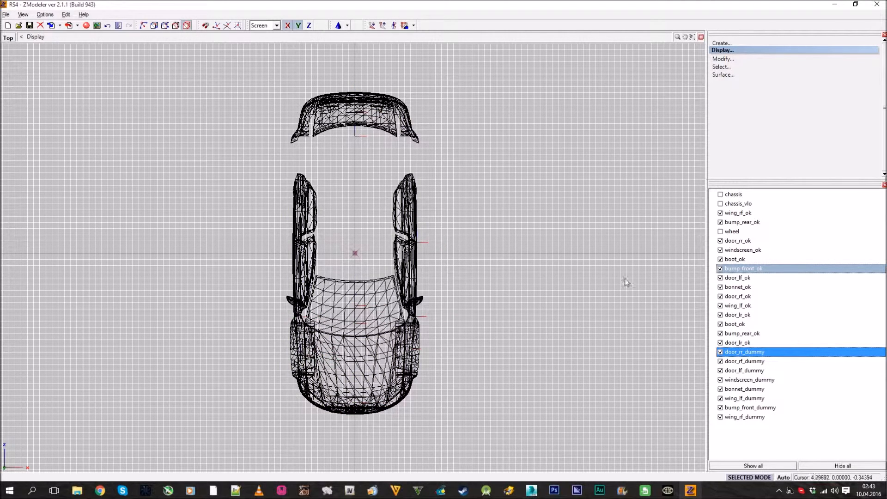
Rename the copied left rear door as door_lr_dummy
click(760, 222)
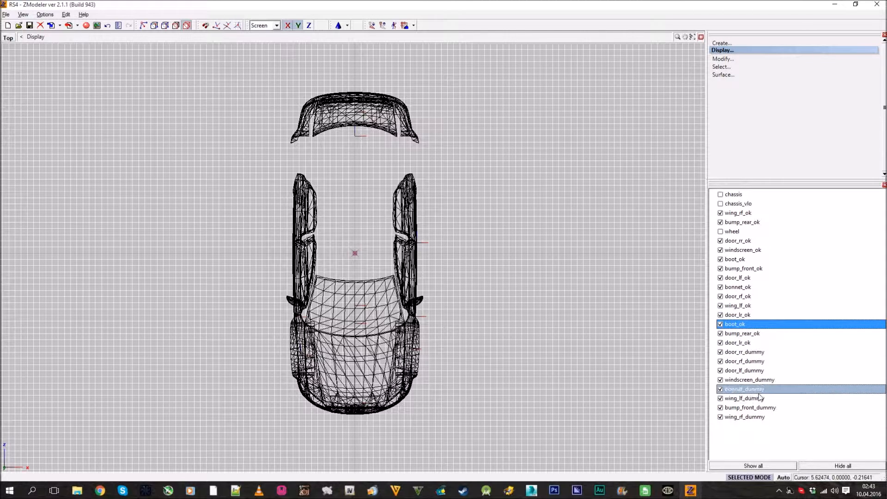
click(748, 347)
click(755, 344)
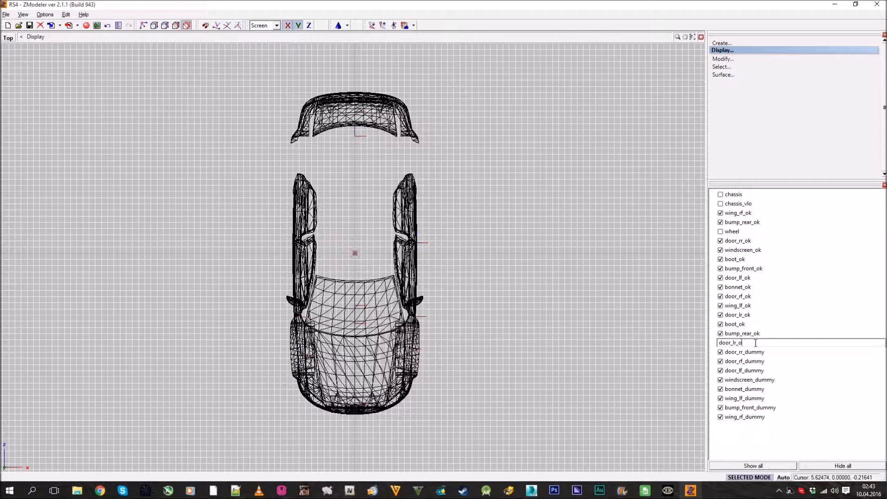
text(dummy)
key(Return)
Rename the copied rear bumper and boot as bump_rear_dummy and boot_dummy
click(768, 333)
click(771, 333)
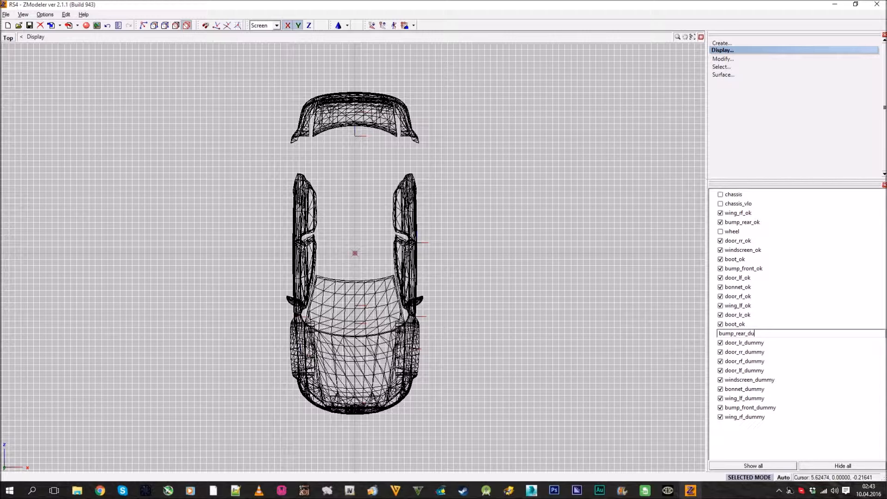
text(dummy)
key(Return)
click(768, 324)
click(768, 324)
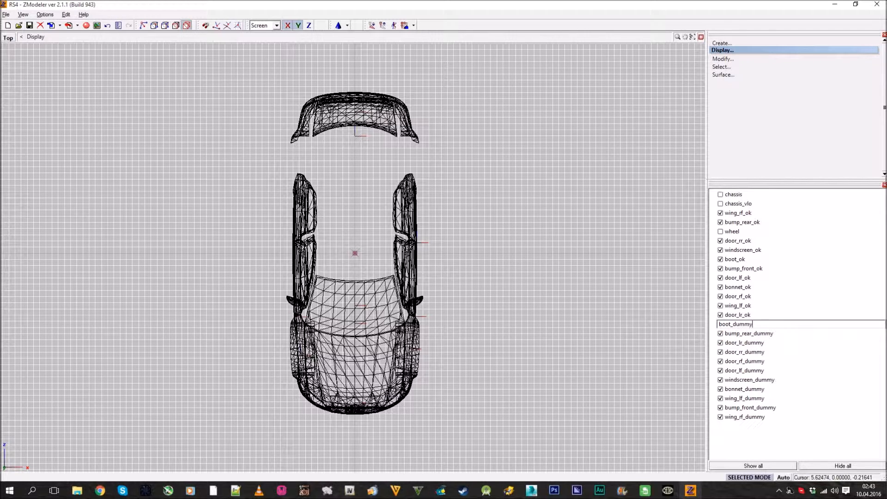
text(dummy)
key(Return)
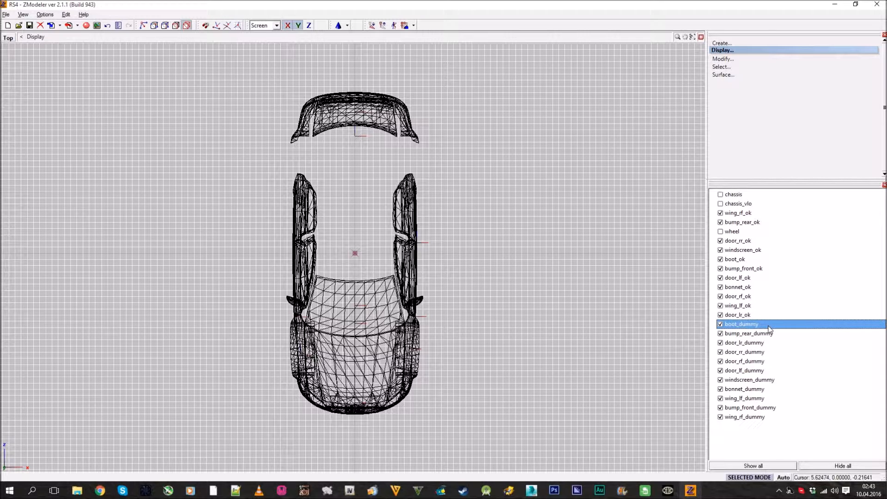
Convert boot_dummy, bump_rear_dummy and door_lr_dummy from meshes into dummy objects
right_click(768, 326)
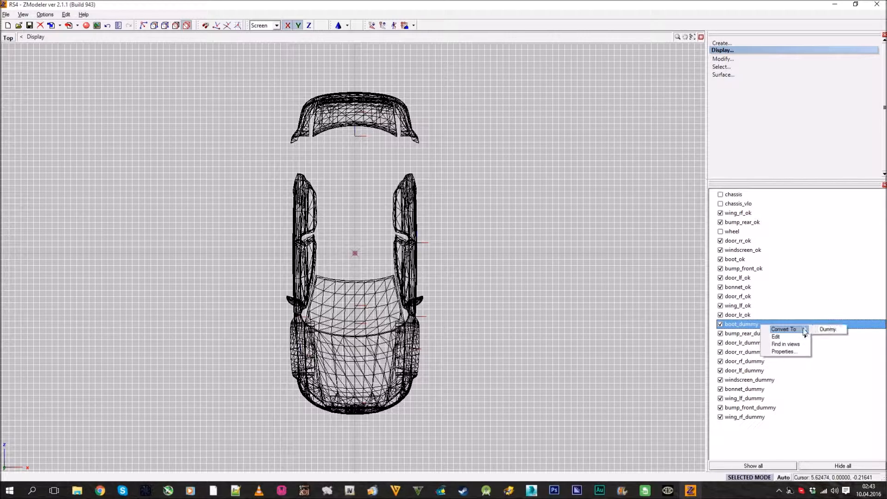
click(834, 331)
right_click(757, 327)
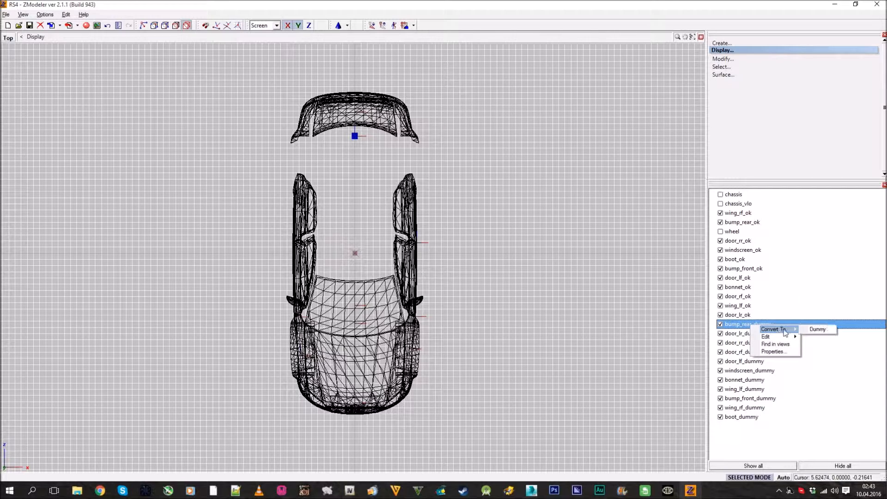
click(814, 330)
right_click(764, 326)
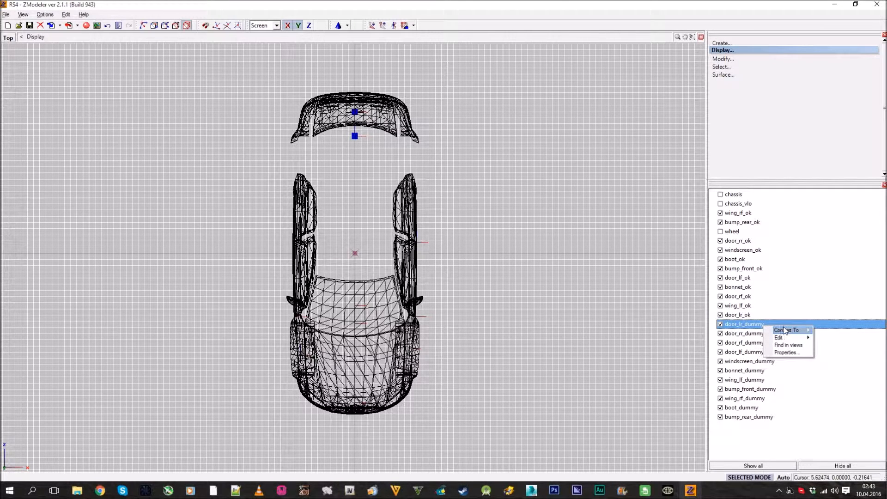
click(827, 330)
Convert door_rr_dummy, door_rf_dummy and door_lf_dummy into dummy objects
right_click(757, 325)
click(827, 330)
right_click(755, 325)
click(825, 330)
right_click(763, 325)
click(811, 331)
Convert windscreen_dummy, bonnet_dummy, wing_lf_dummy, bump_front_dummy and wing_rf_dummy into dummy objects
right_click(753, 324)
click(805, 332)
right_click(756, 324)
mouse_move(775, 330)
click(823, 328)
right_click(760, 325)
click(824, 329)
right_click(766, 329)
click(825, 330)
right_click(761, 324)
click(825, 327)
right_click(756, 326)
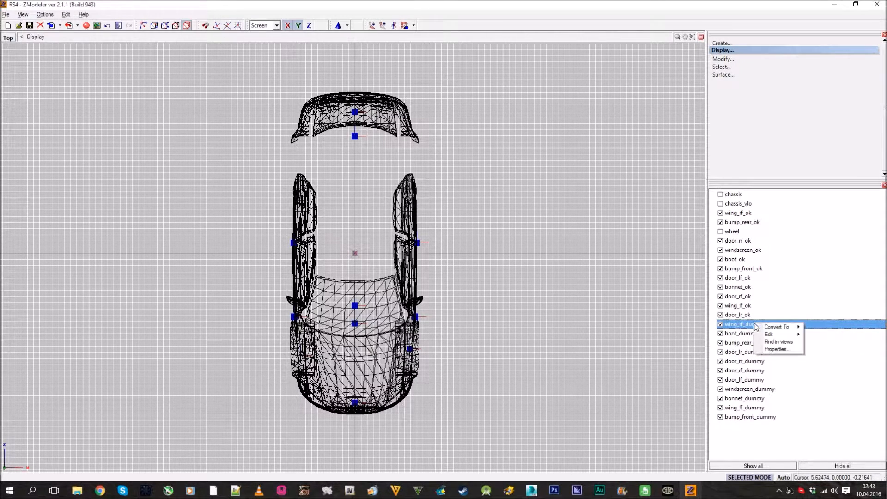
click(825, 327)
right_click(765, 326)
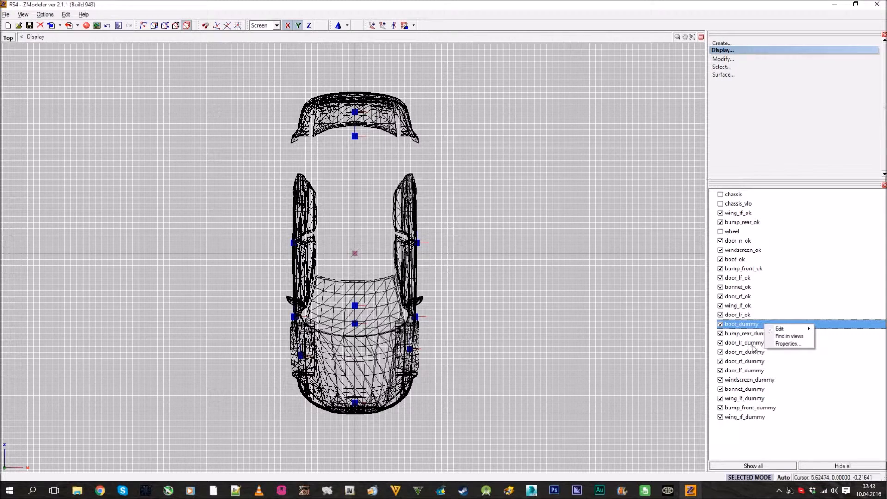
Nest door_lr_ok under door_lr_dummy and wing_lf_ok under door_lf_dummy in the object hierarchy
click(746, 370)
click(743, 343)
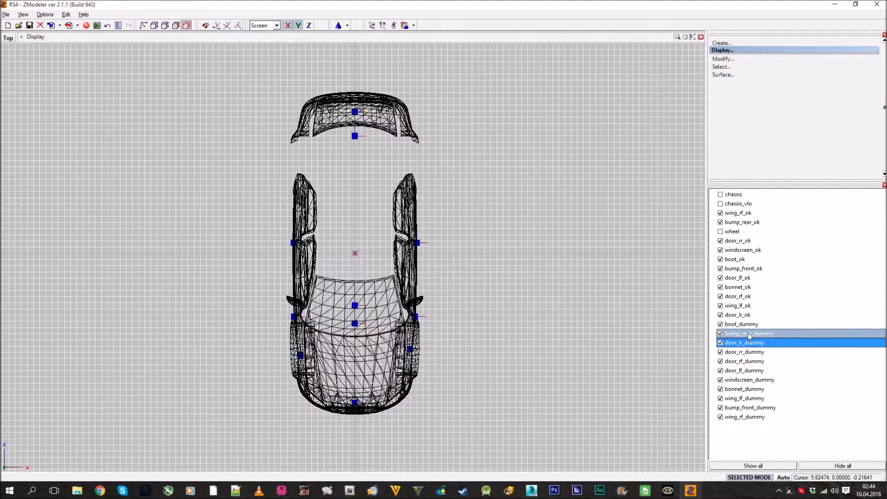
drag(749, 318, 766, 317)
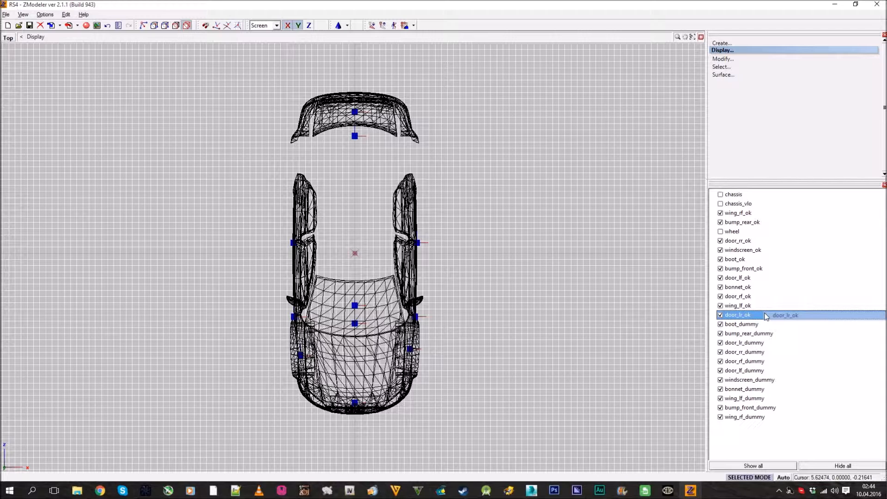
drag(767, 316, 755, 343)
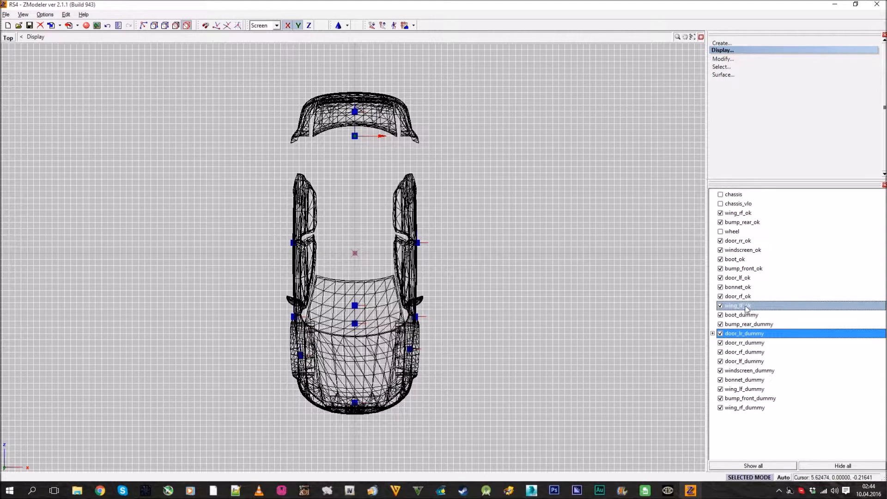
drag(748, 308, 762, 361)
Nest door_rf_ok under door_rf_dummy, bonnet_ok under bonnet_dummy and door_lf_ok under wing_lf_dummy, collapsing the expanded branches
drag(741, 301, 763, 370)
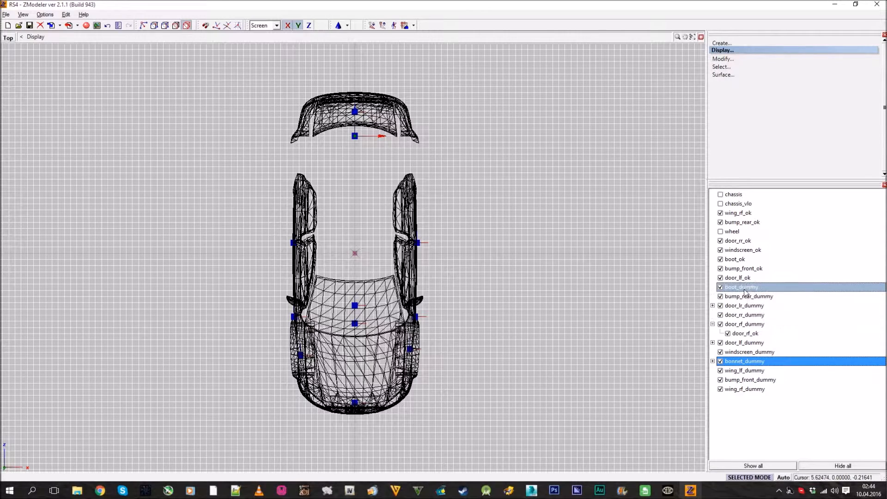
drag(744, 283, 745, 382)
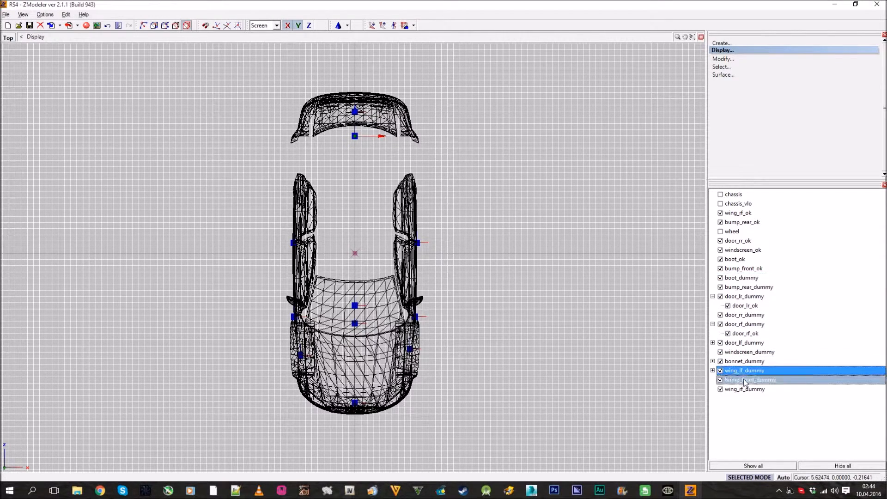
click(713, 296)
click(713, 314)
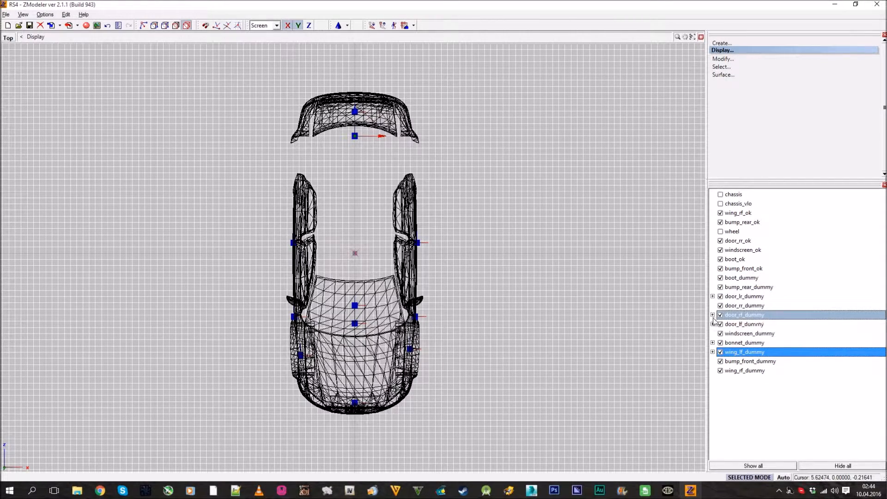
Nest bump_front_ok under bump_front_dummy and move bump_rear_dummy out of that branch to the top level
click(765, 287)
drag(765, 287, 758, 370)
drag(754, 280, 780, 306)
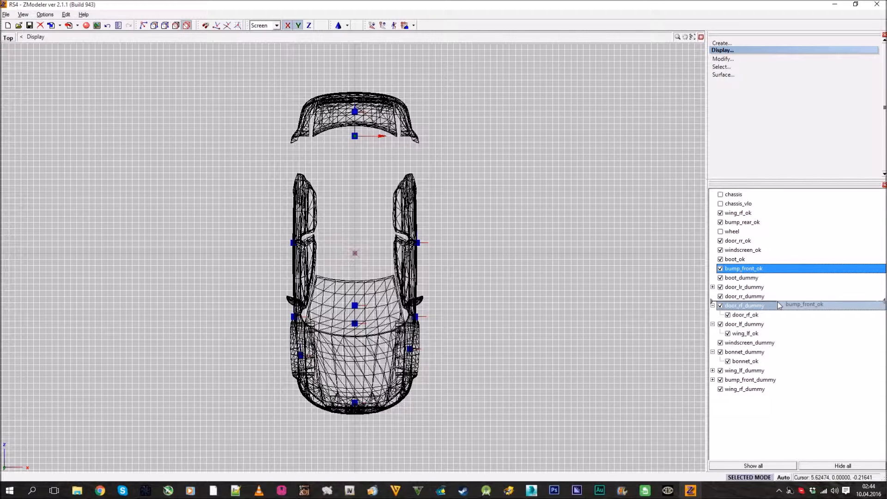
drag(780, 305, 762, 382)
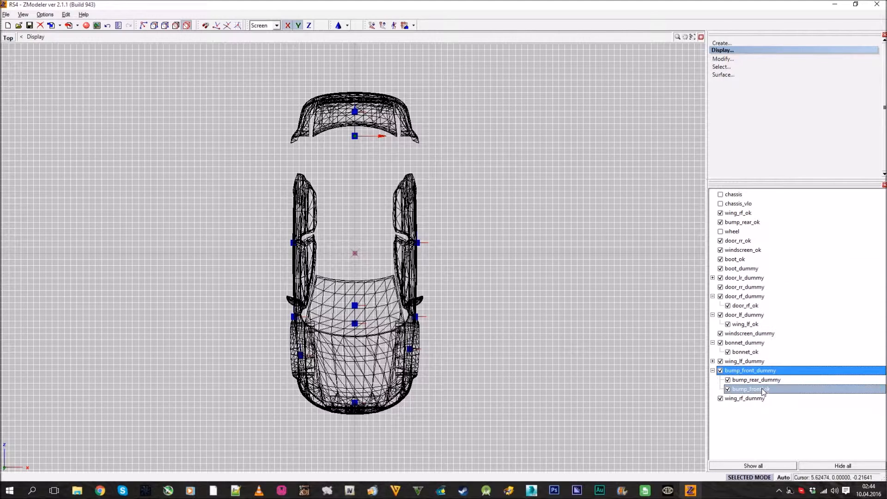
click(761, 381)
drag(761, 383, 734, 278)
Nest bump_rear_ok, boot_ok and windscreen_ok under their matching dummies and collapse the expanded branches
drag(751, 226, 749, 278)
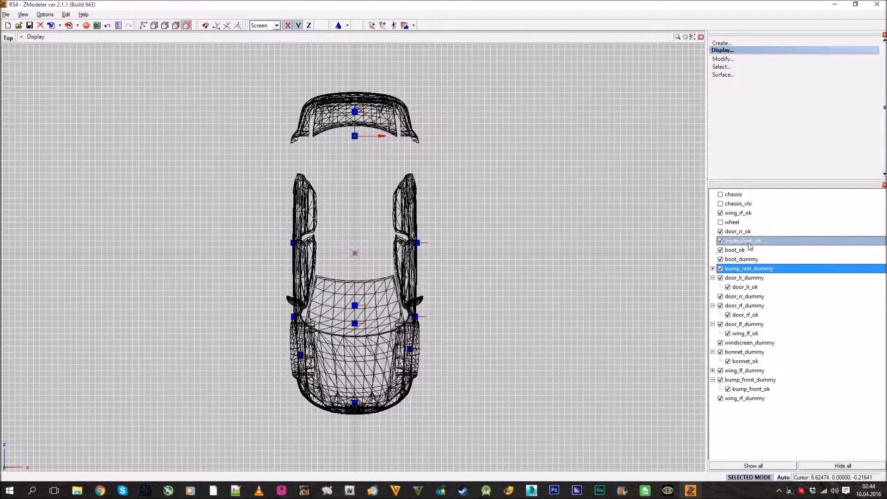
drag(736, 249, 757, 325)
click(713, 269)
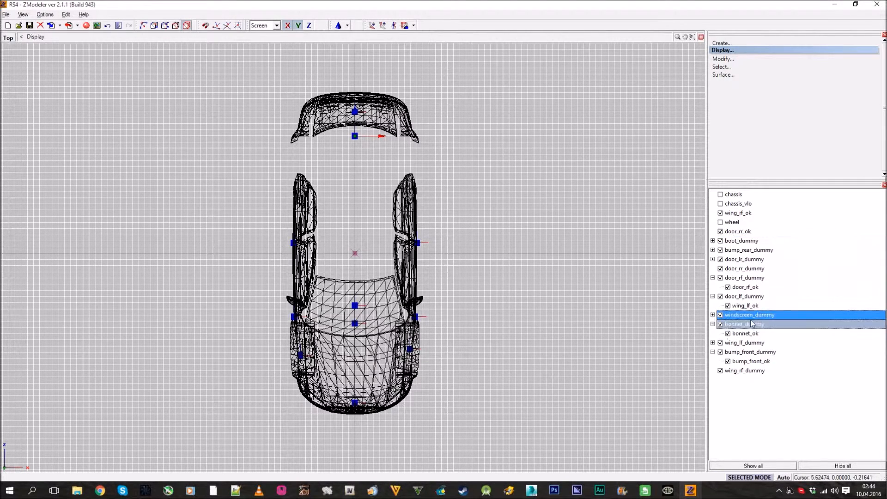
click(713, 278)
click(713, 314)
click(713, 333)
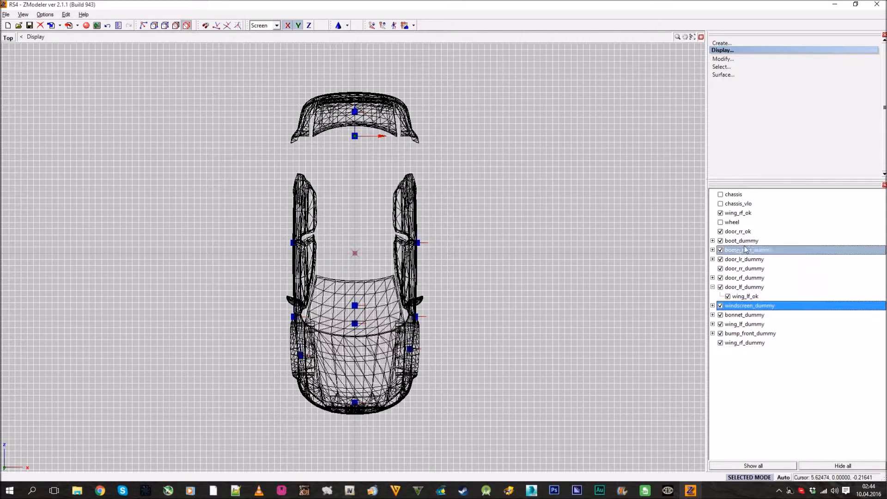
Nest wing_rf_ok under wing_rf_dummy and door_rr_ok under door_rr_dummy, and collapse the open branches
drag(741, 214, 765, 285)
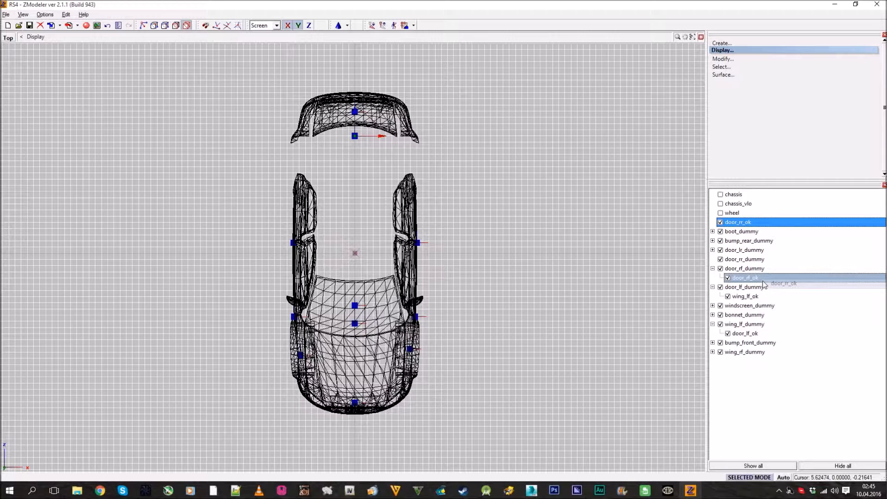
drag(764, 285, 716, 262)
click(713, 259)
click(713, 269)
click(713, 296)
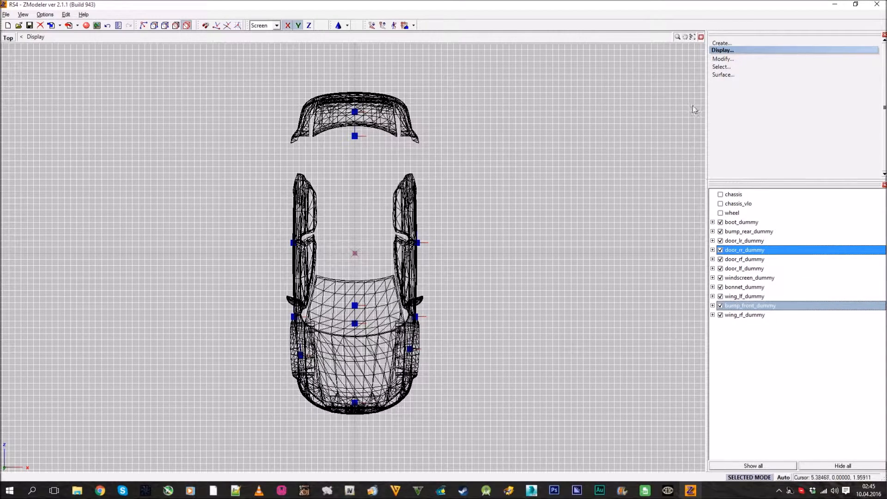
Restore the four-view layout and fit all the body parts in the Right view
click(701, 38)
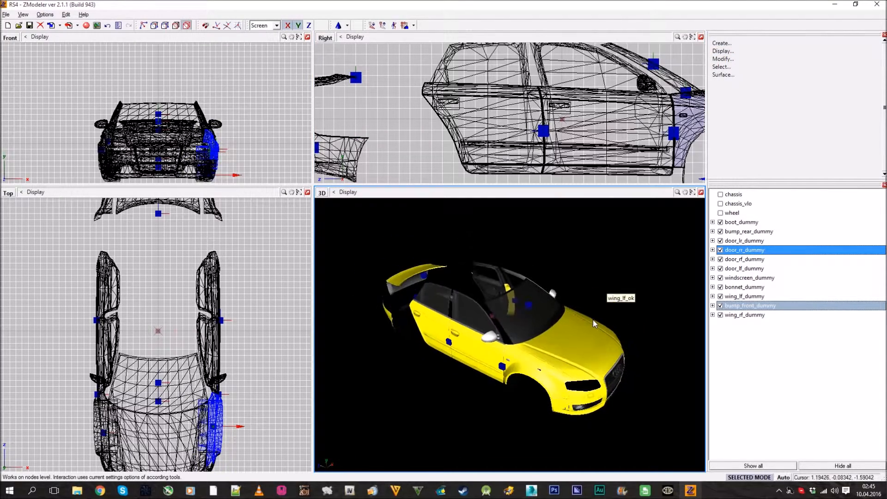
mouse_move(561, 296)
middle_down()
mouse_move(476, 300)
mouse_move(544, 295)
middle_up()
scroll(443, 139, down, 3)
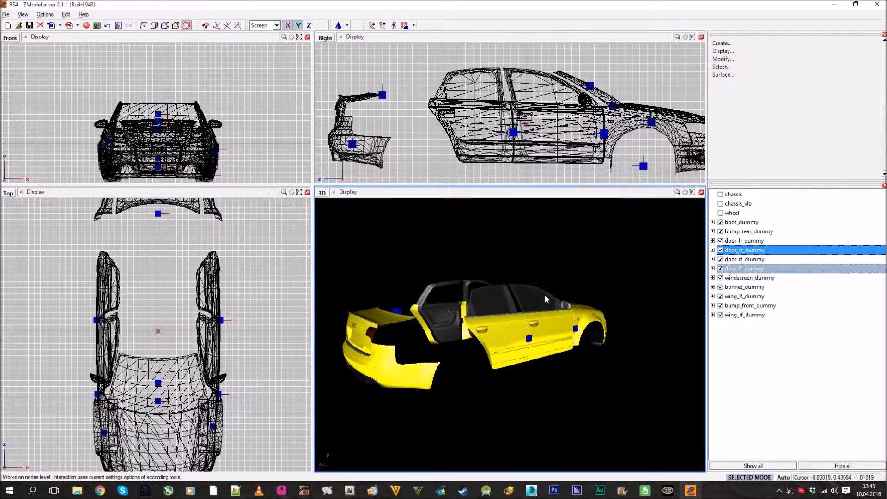
middle_drag(617, 284, 631, 321)
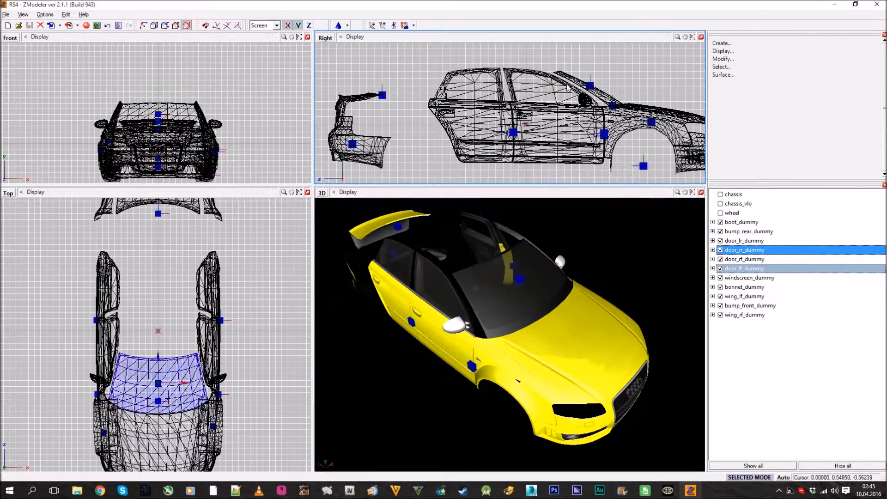
scroll(554, 98, down, 2)
middle_drag(554, 98, 517, 86)
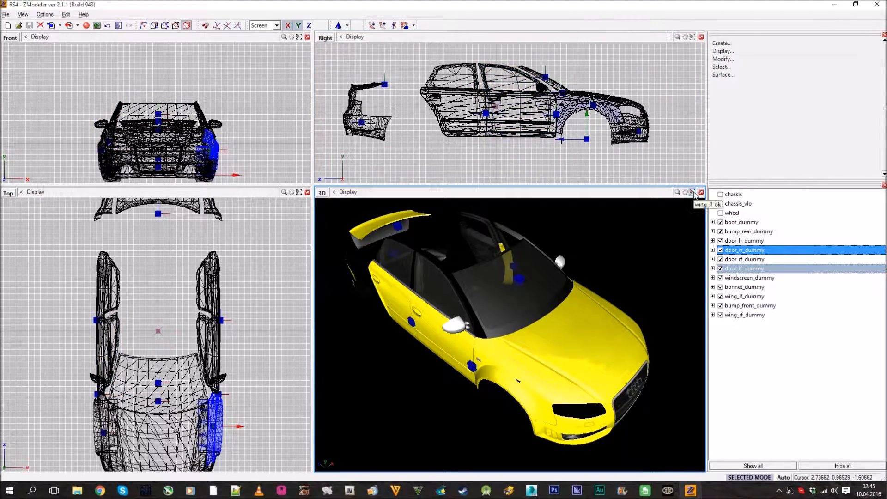
Examine the detachable body parts and their dummies from several angles in the 3D view
mouse_move(576, 346)
middle_down()
mouse_move(564, 357)
mouse_move(550, 345)
mouse_move(562, 333)
mouse_move(622, 331)
mouse_move(561, 344)
middle_up()
scroll(620, 329, down, 4)
scroll(478, 325, up, 5)
scroll(476, 323, up, 1)
scroll(477, 322, down, 5)
middle_drag(485, 321, 513, 324)
scroll(515, 332, up, 3)
scroll(521, 331, down, 3)
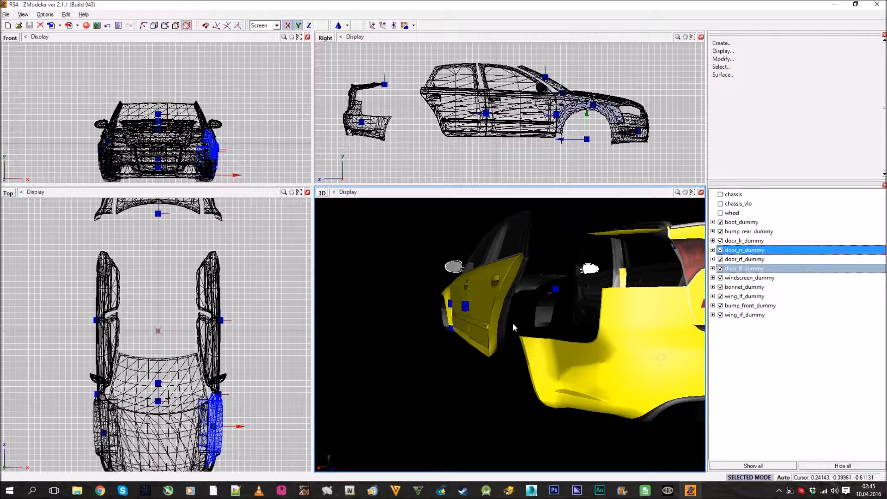
mouse_move(508, 327)
middle_down()
mouse_move(534, 340)
mouse_move(465, 342)
mouse_move(448, 326)
mouse_move(465, 340)
mouse_move(465, 373)
mouse_move(514, 374)
mouse_move(529, 329)
mouse_move(558, 292)
middle_up()
Compare the model with the chassis shown and hidden, and inspect the door dummies in the 3D view
click(719, 194)
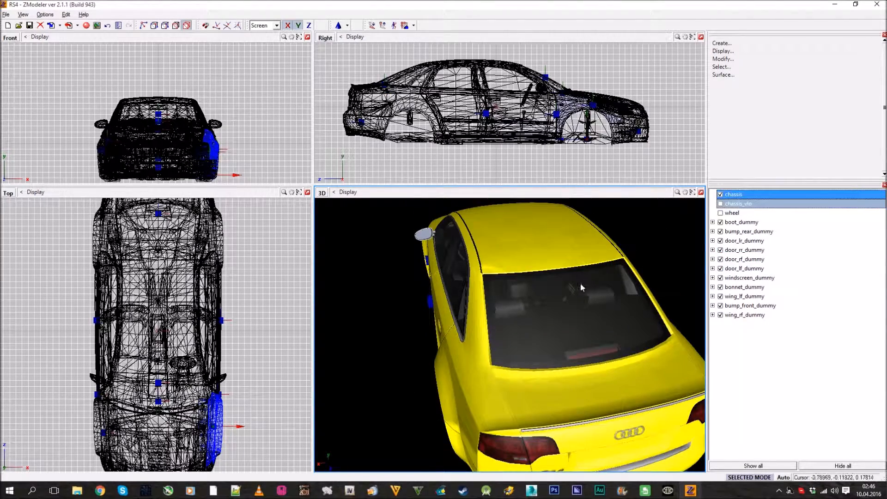
click(720, 195)
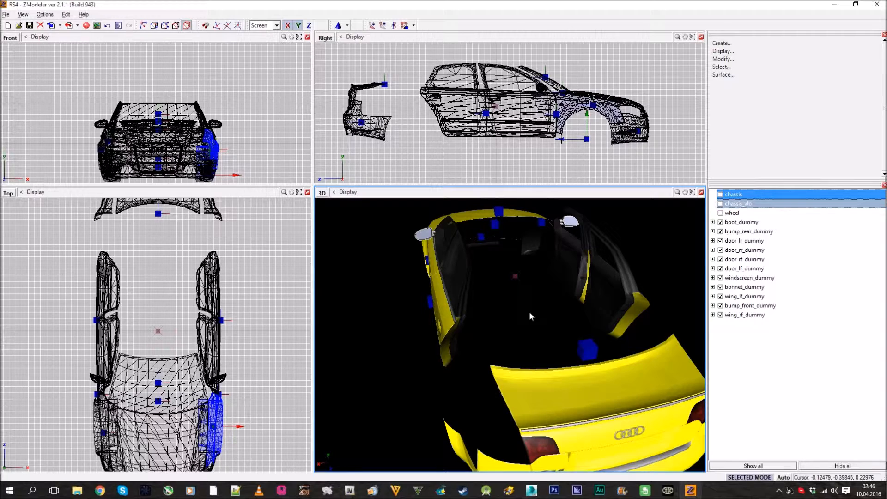
middle_drag(530, 312, 596, 303)
scroll(534, 300, up, 4)
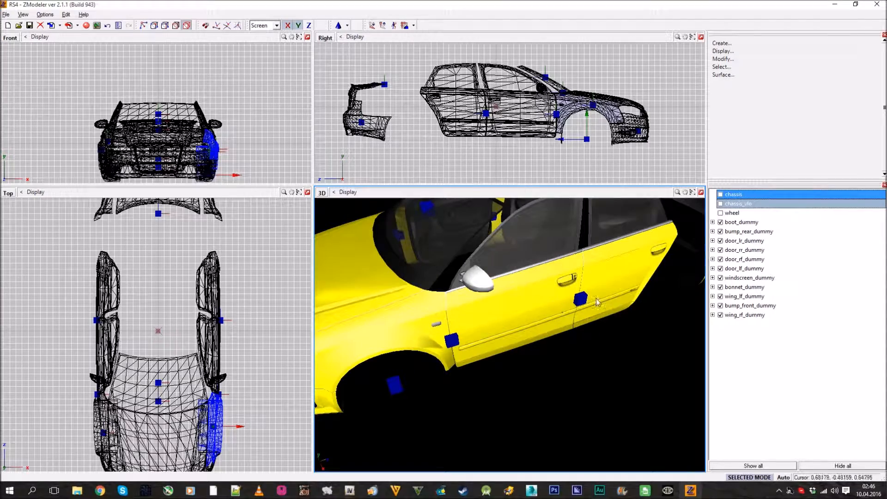
Show the chassis and inspect how the doors fit the body in the 3D view
click(744, 205)
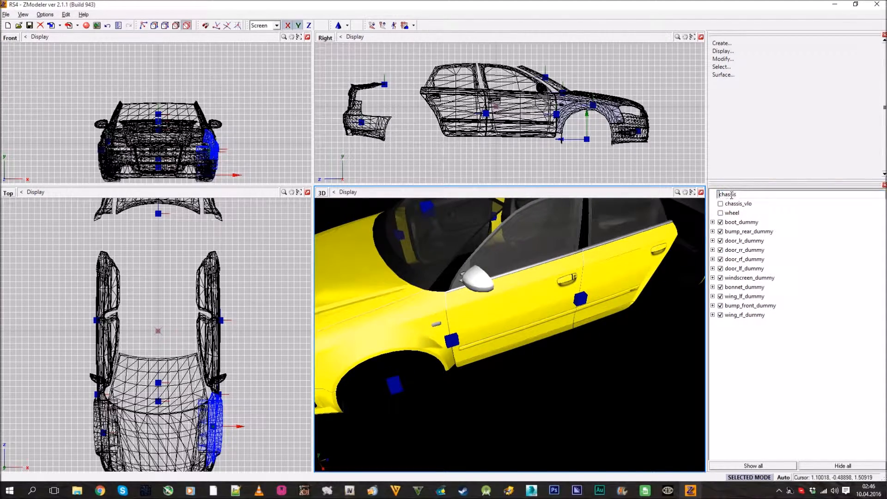
click(722, 196)
middle_drag(679, 276, 697, 280)
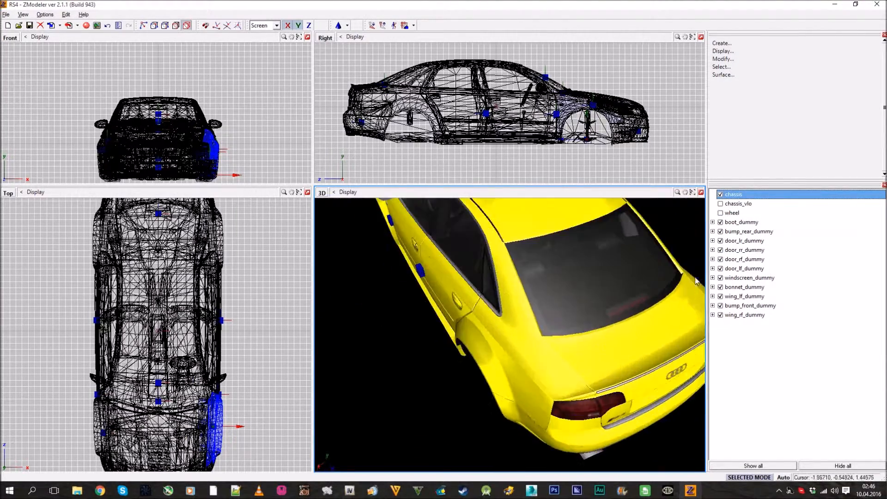
click(721, 194)
click(721, 194)
middle_drag(567, 323, 589, 361)
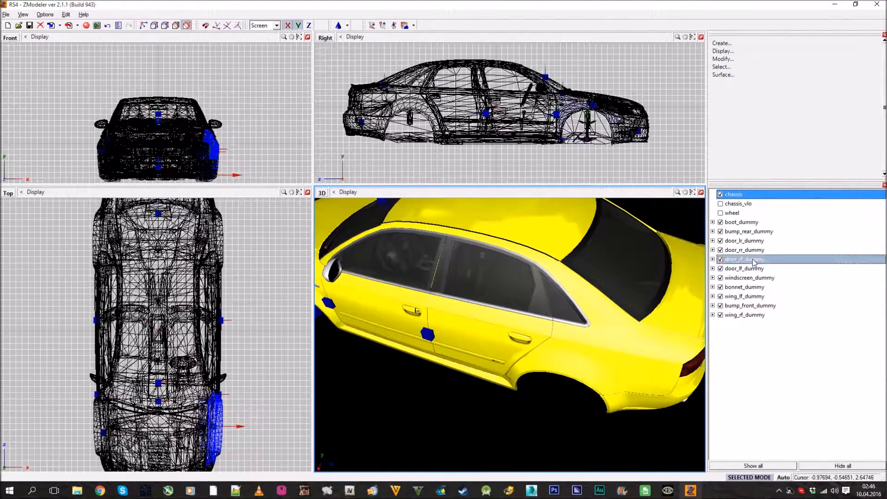
middle_drag(457, 313, 439, 347)
middle_drag(444, 282, 477, 336)
scroll(477, 336, up, 3)
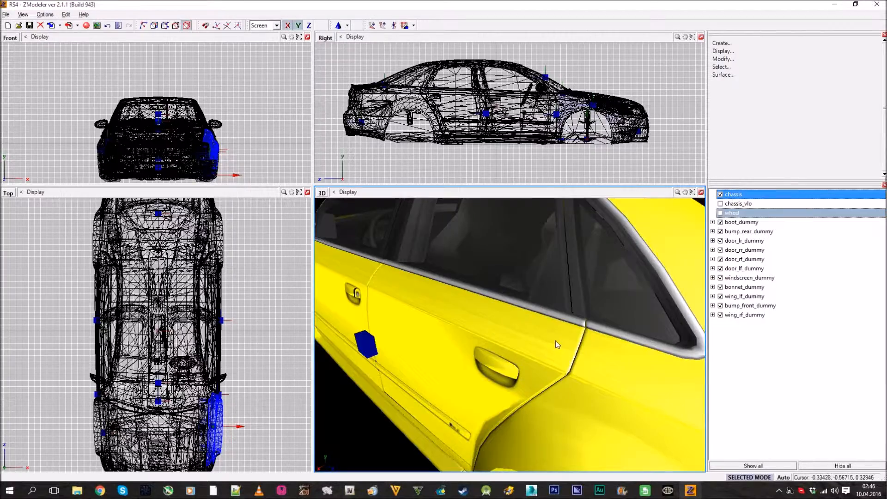
Parent the boot, rear bumper, windscreen and all four door dummies to the chassis in the hierarchy
scroll(557, 343, down, 5)
mouse_move(577, 344)
middle_down()
mouse_move(571, 334)
mouse_move(556, 345)
mouse_move(592, 351)
mouse_move(564, 339)
middle_up()
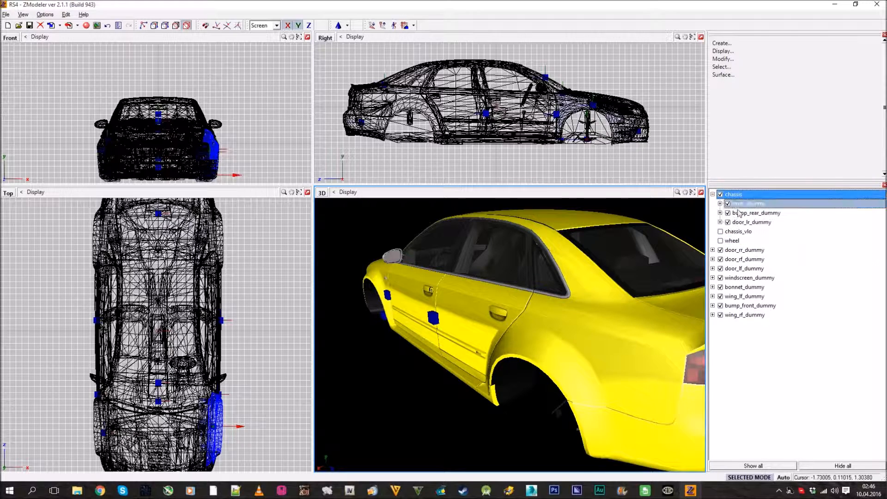
drag(736, 197, 736, 198)
drag(744, 259, 746, 231)
click(713, 195)
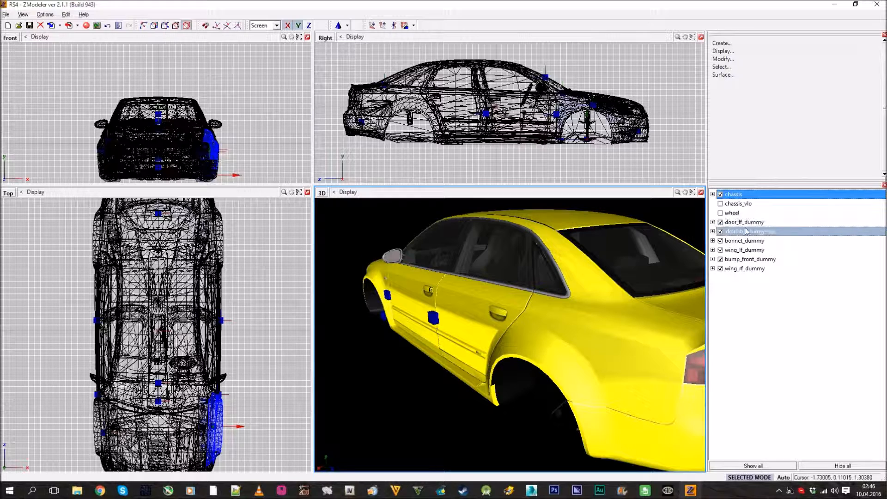
drag(743, 197, 741, 196)
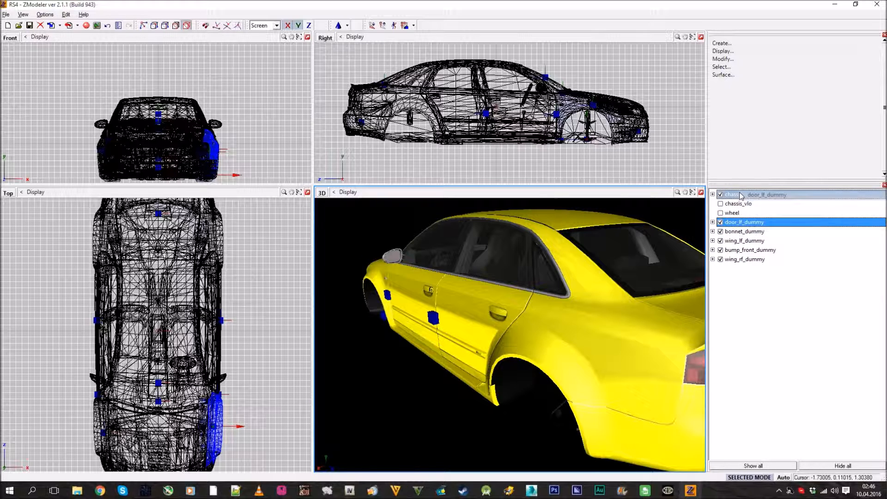
Parent the bonnet, front bumper and both front wing dummies to the chassis and collapse its branch
drag(743, 288, 741, 196)
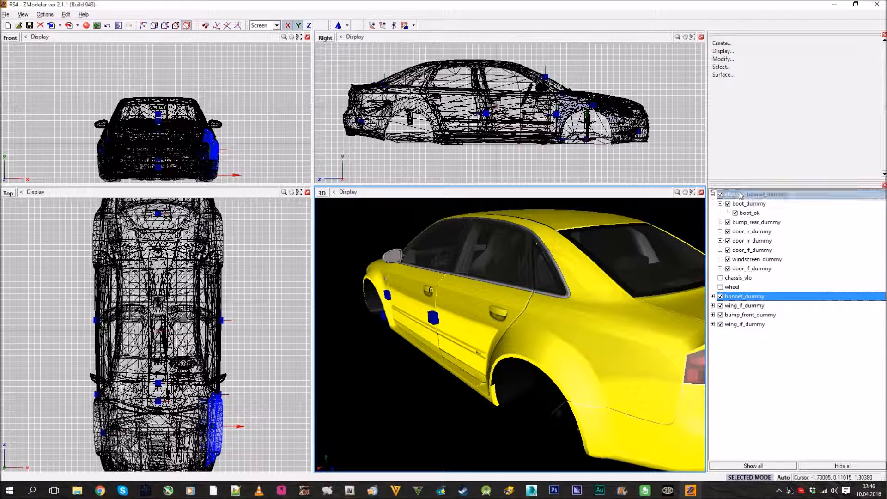
drag(743, 306, 742, 194)
drag(744, 325, 741, 195)
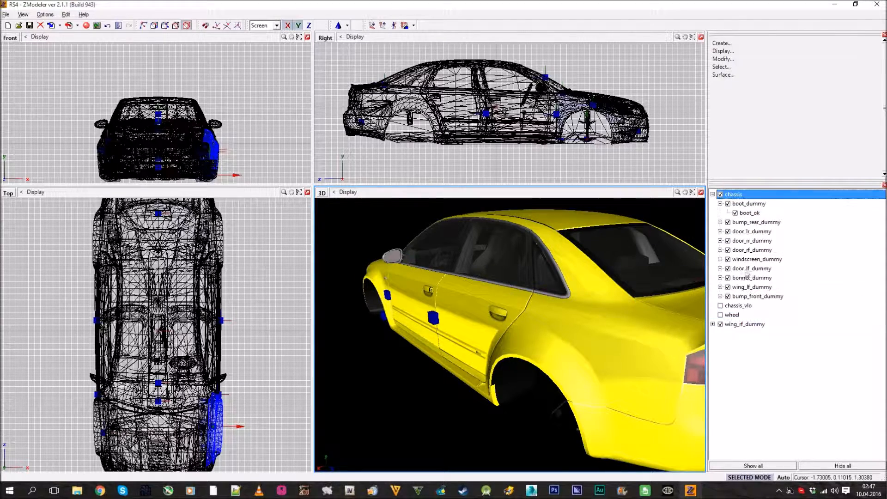
drag(744, 324, 741, 195)
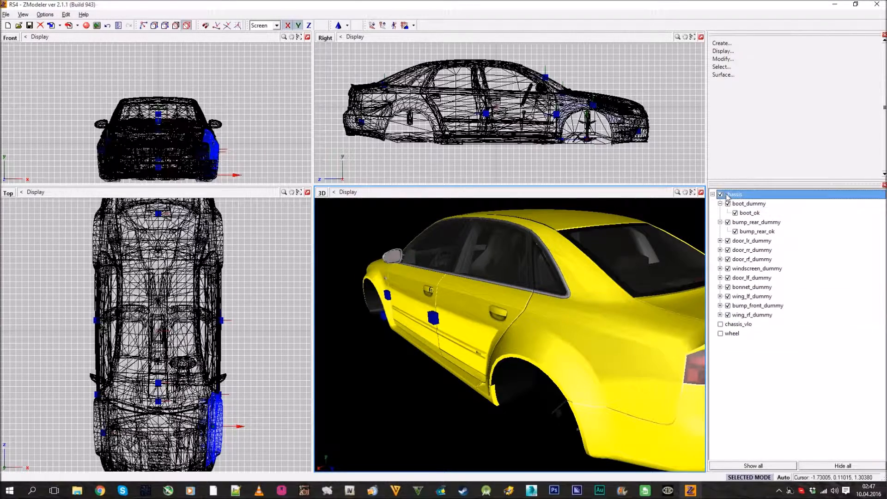
click(713, 195)
Hide and show the chassis to check its hierarchy, and inspect the car from the front in the 3D view
click(720, 195)
click(721, 195)
middle_drag(462, 323, 539, 354)
click(720, 213)
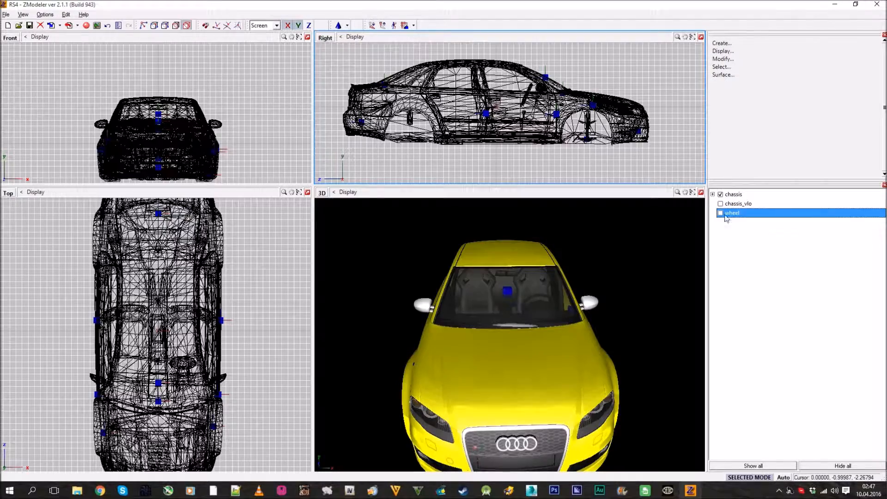
middle_drag(550, 282, 636, 273)
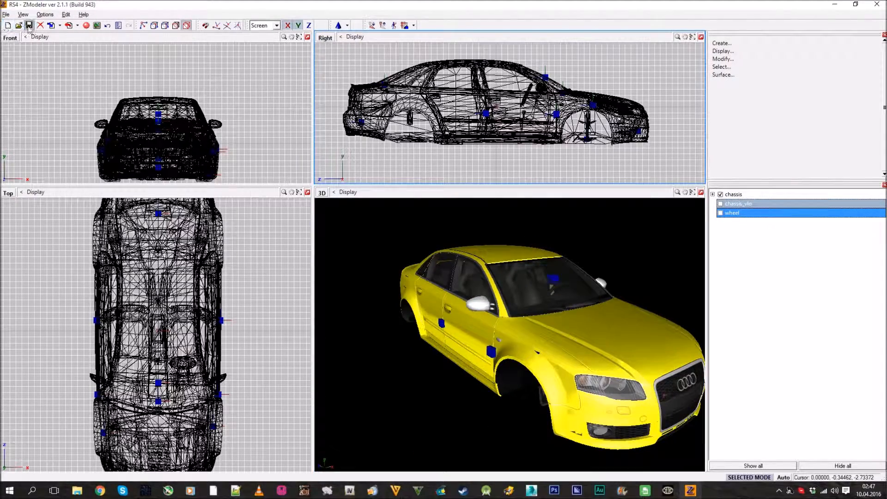
Show the wheel and center its local axes to the object with Keep Object and Offset enabled
click(721, 213)
mouse_move(566, 321)
middle_down()
mouse_move(606, 308)
mouse_move(576, 323)
middle_up()
scroll(601, 310, up, 2)
scroll(646, 135, up, 2)
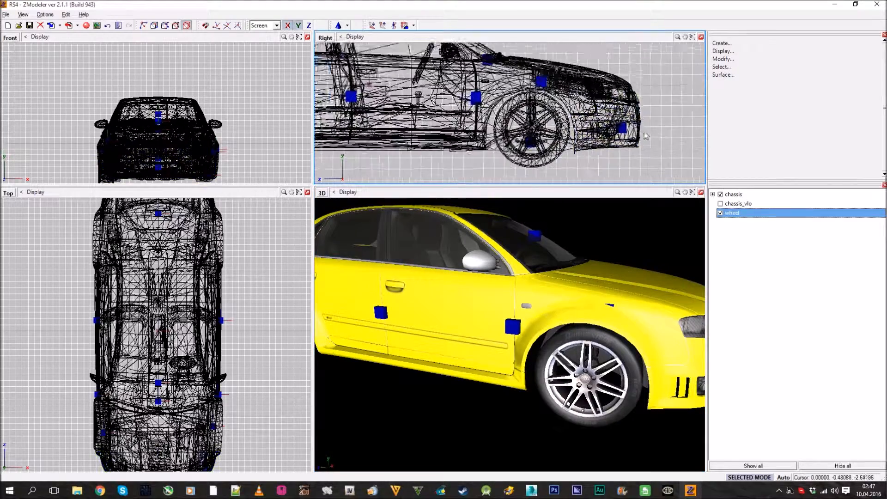
scroll(646, 136, up, 2)
click(770, 50)
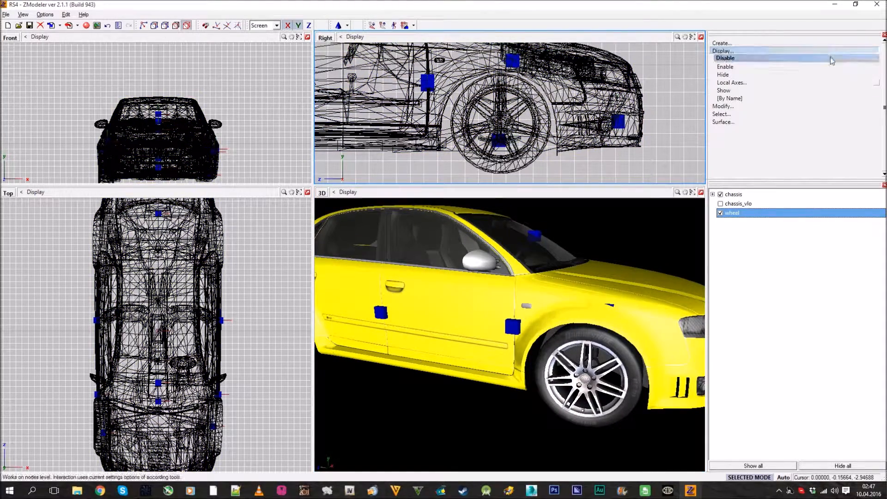
click(873, 76)
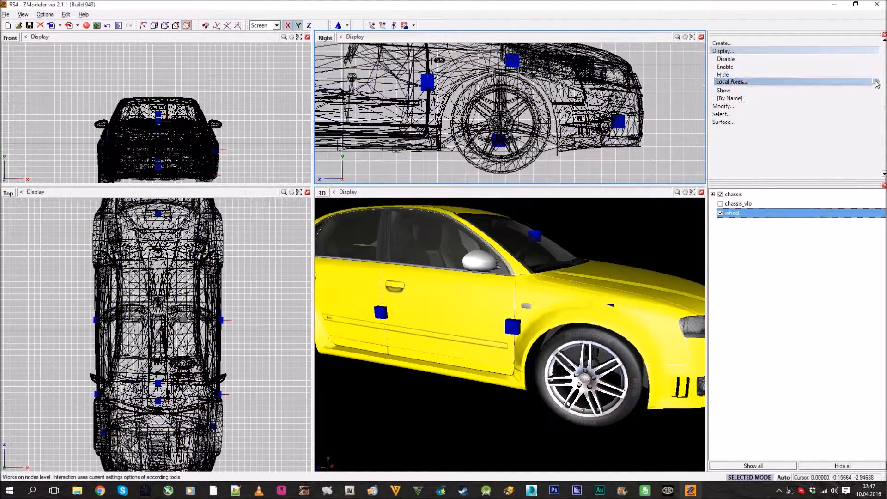
click(878, 83)
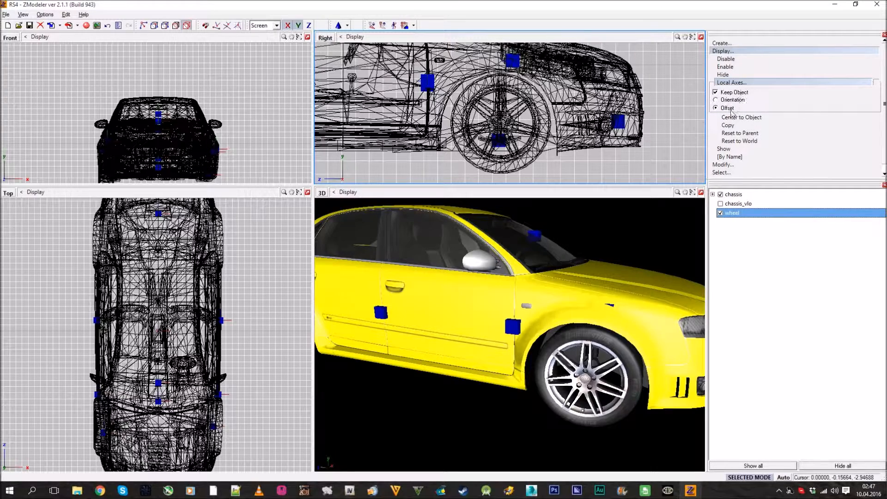
click(766, 117)
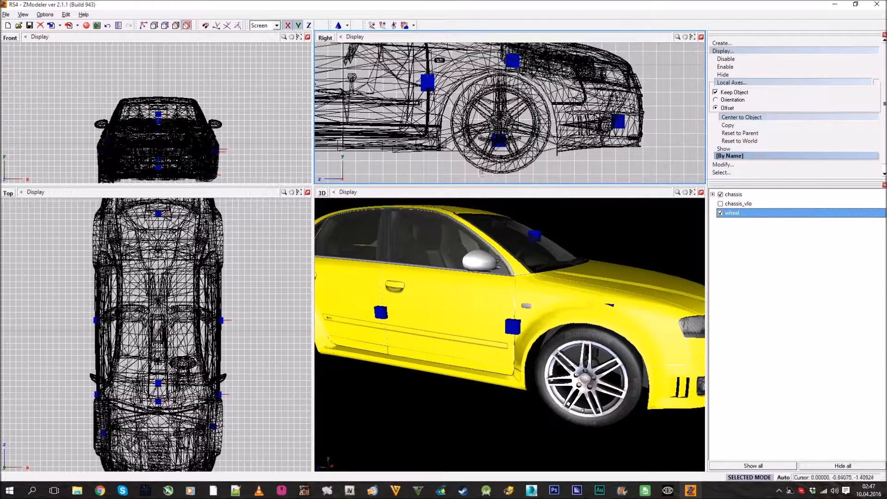
middle_drag(525, 176, 543, 159)
scroll(544, 159, down, 1)
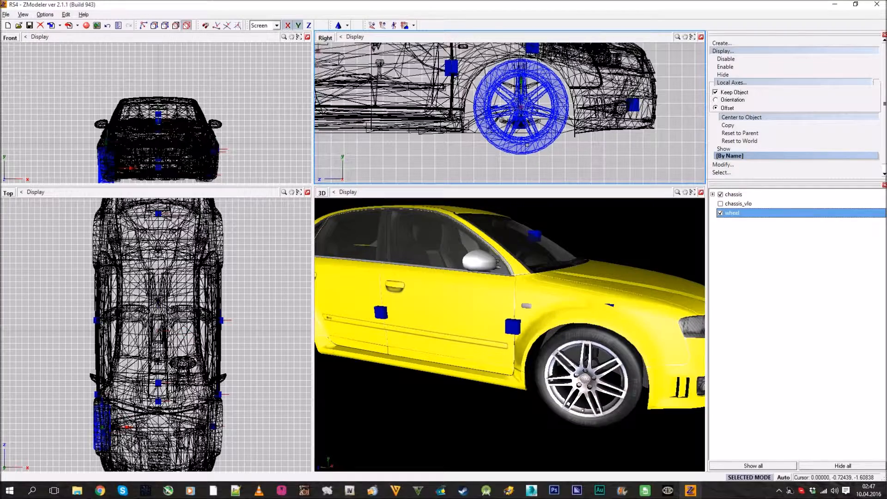
scroll(527, 144, up, 3)
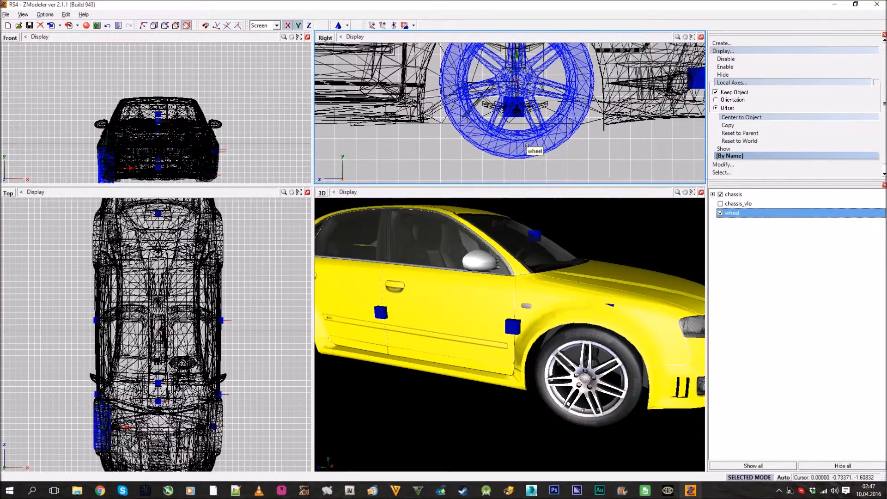
Test-rotate the wheel in the Right view with Rotate Geometry enabled to check its pivot
click(777, 52)
click(777, 59)
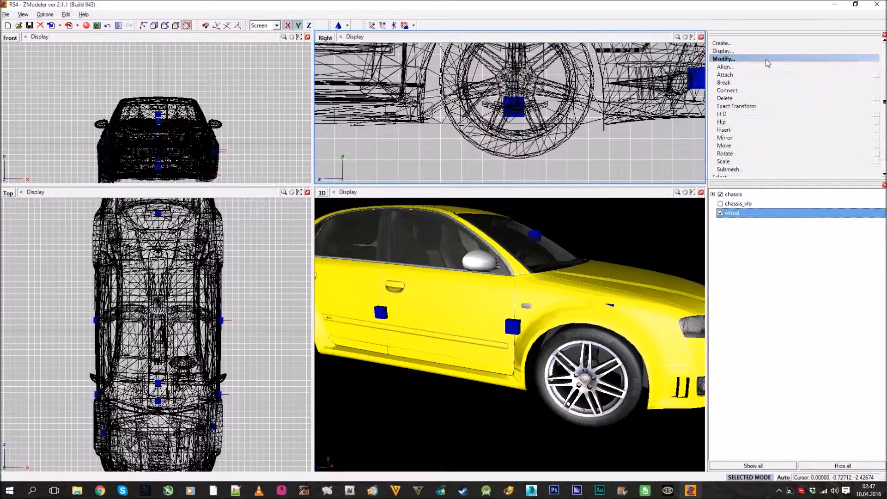
click(770, 140)
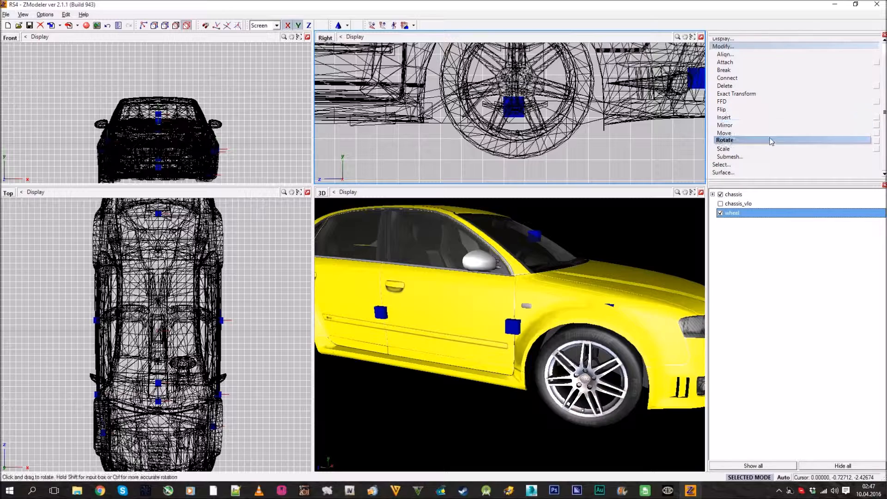
click(877, 142)
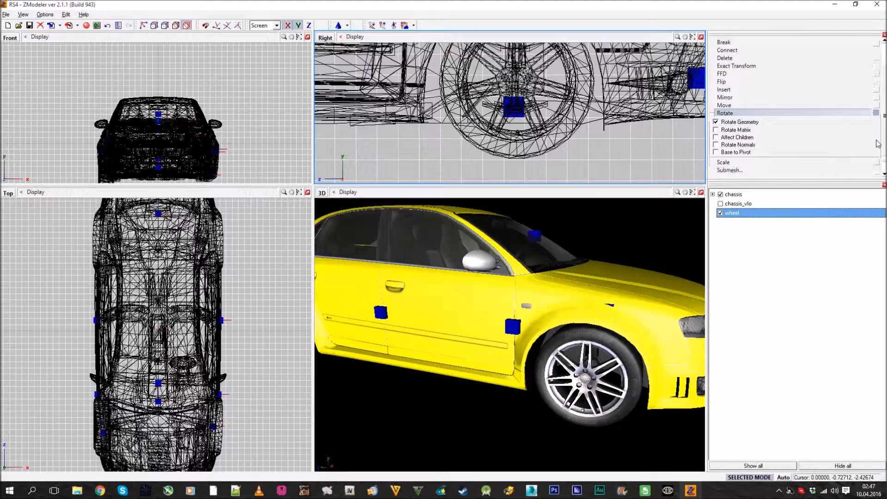
drag(513, 132, 467, 88)
scroll(416, 161, down, 3)
middle_drag(442, 104, 442, 128)
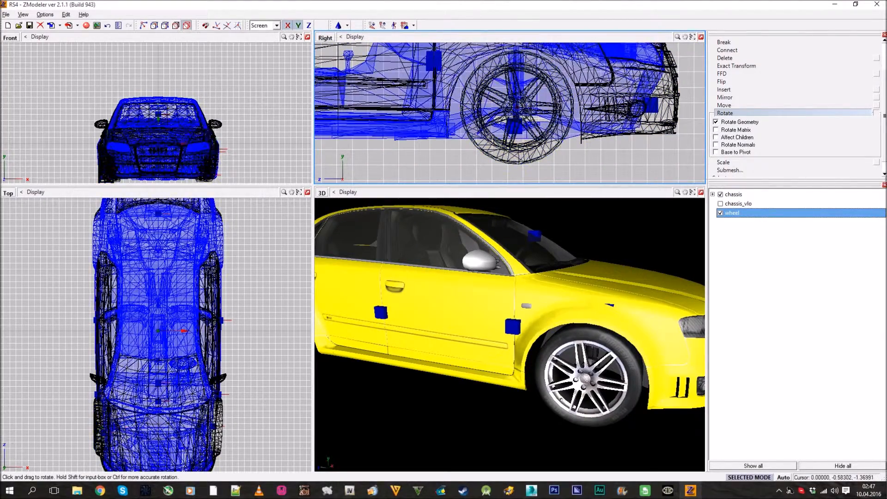
drag(493, 150, 490, 162)
drag(737, 245, 570, 157)
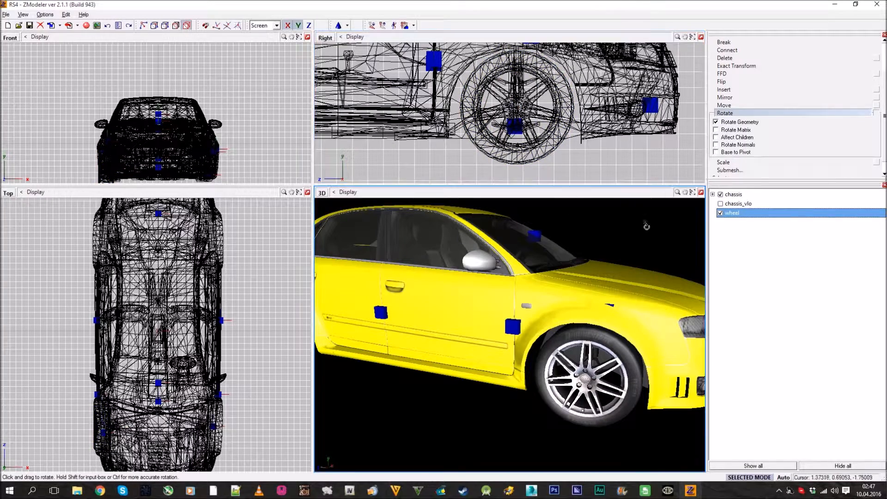
click(757, 114)
scroll(758, 117, up, 1)
click(745, 61)
Inspect the front wheel in the 3D view and save the model
middle_drag(531, 373, 614, 319)
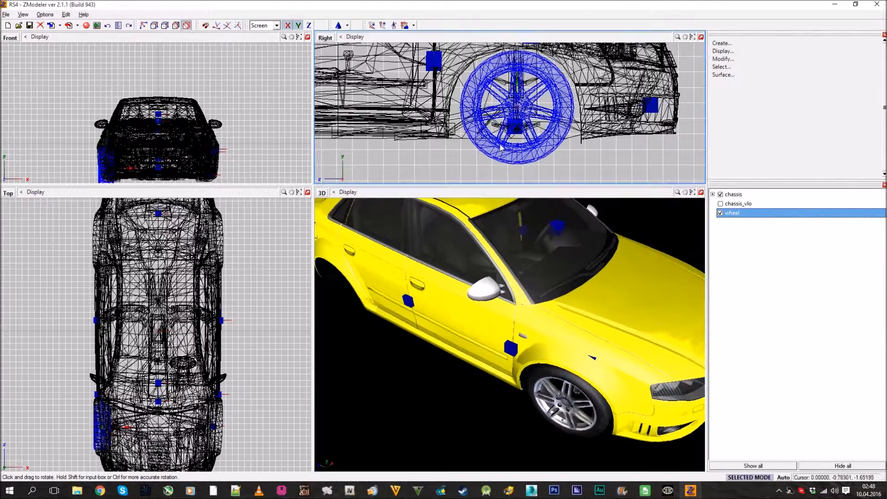
click(721, 215)
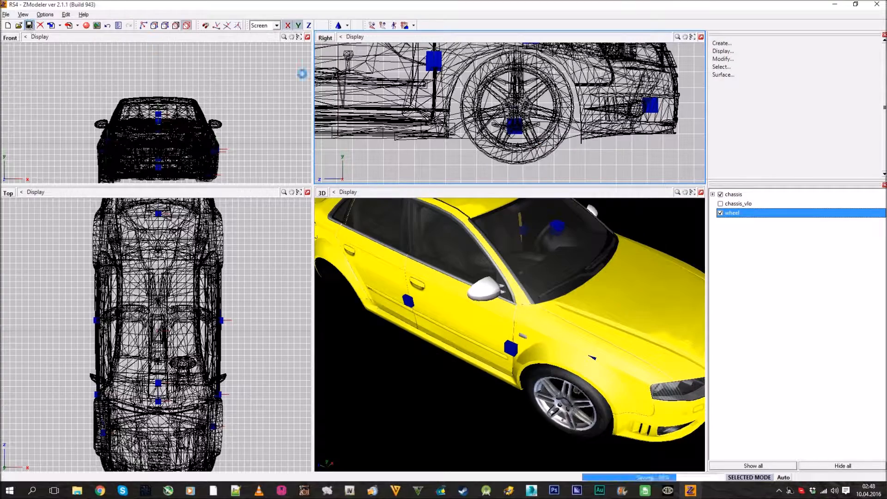
Set up the Copy command with the Move interaction and turn off movement along the Y axis
scroll(583, 158, down, 4)
click(762, 43)
click(770, 52)
click(878, 51)
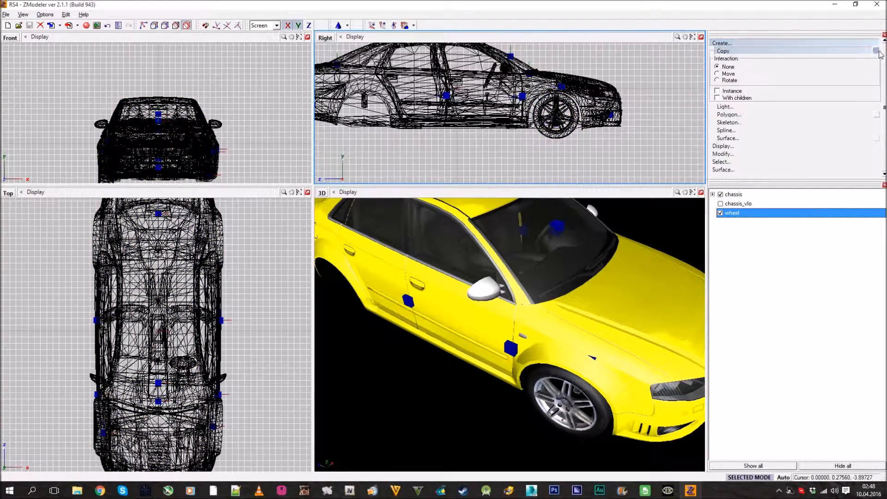
click(299, 27)
Try to copy the front wheel in the Right view and undo the copy
middle_drag(531, 107, 591, 108)
scroll(641, 160, up, 2)
middle_drag(562, 145, 579, 151)
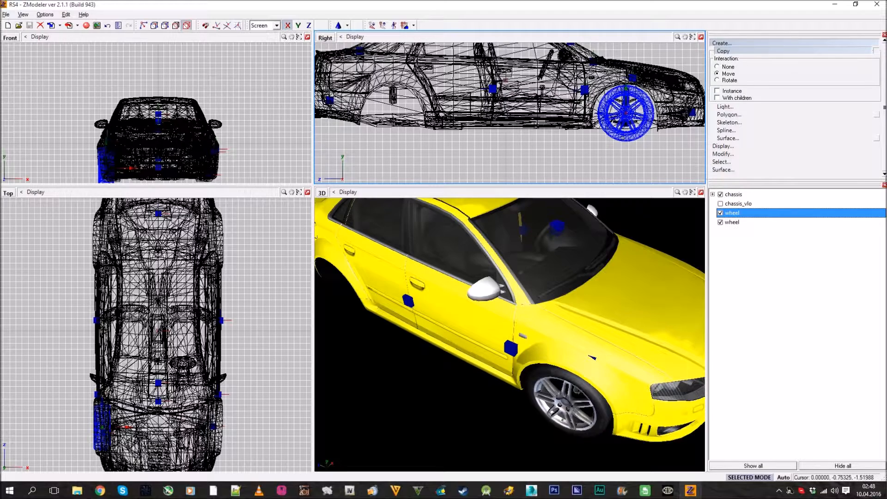
key(ctrl+z)
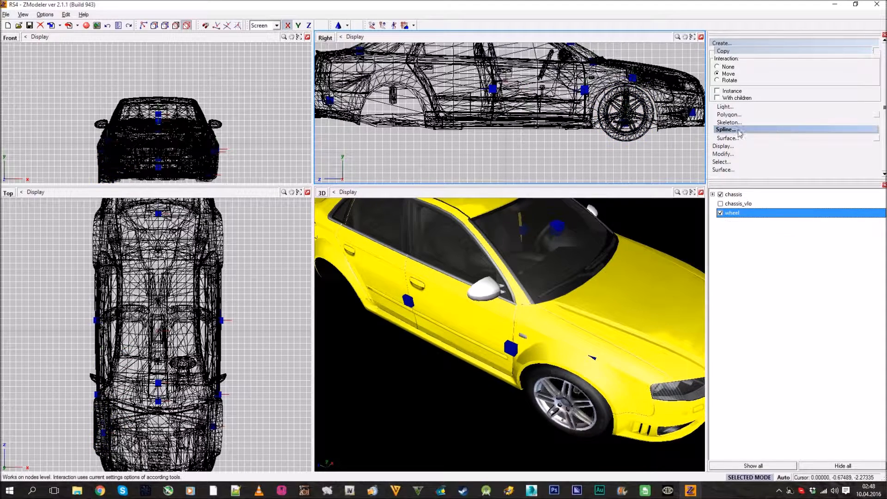
Copy the front wheel straight back into the rear wheel arch in the Right view, using the Move interaction
click(763, 51)
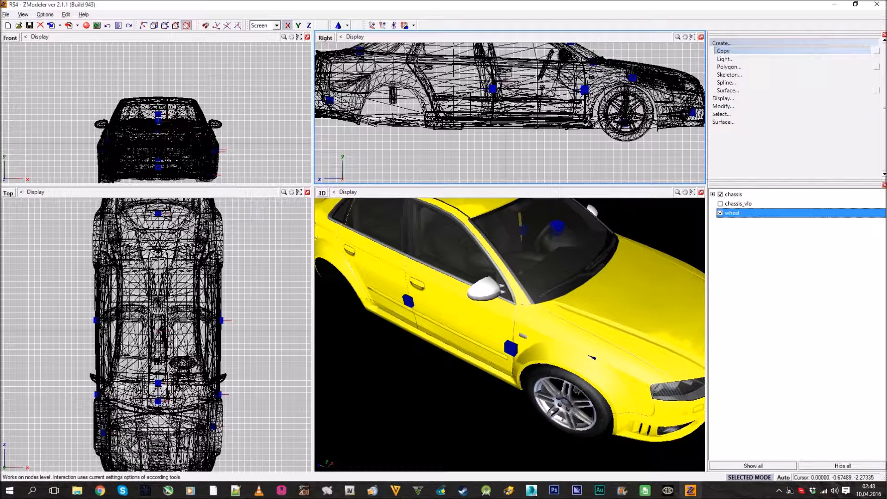
click(876, 51)
click(735, 44)
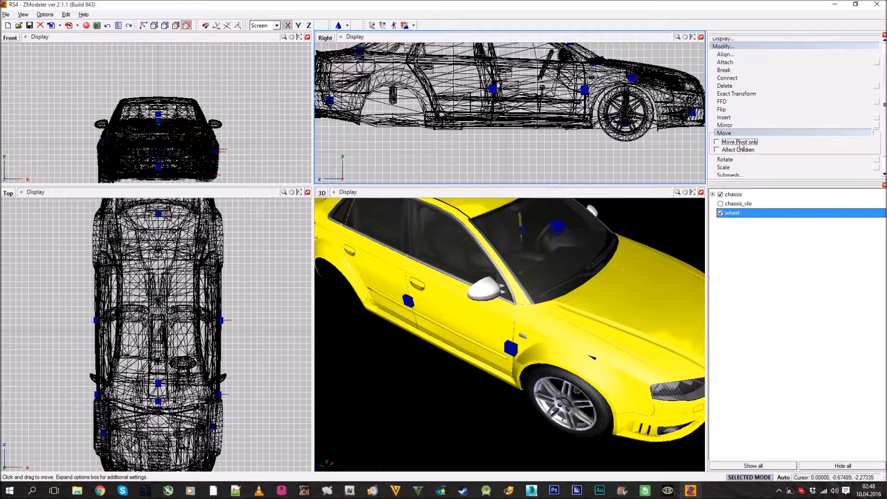
click(742, 47)
click(745, 43)
click(875, 51)
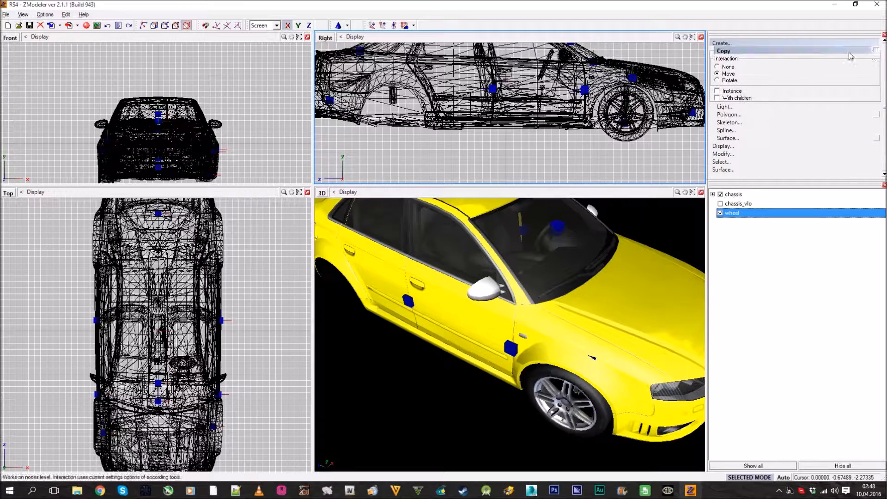
drag(640, 142, 397, 136)
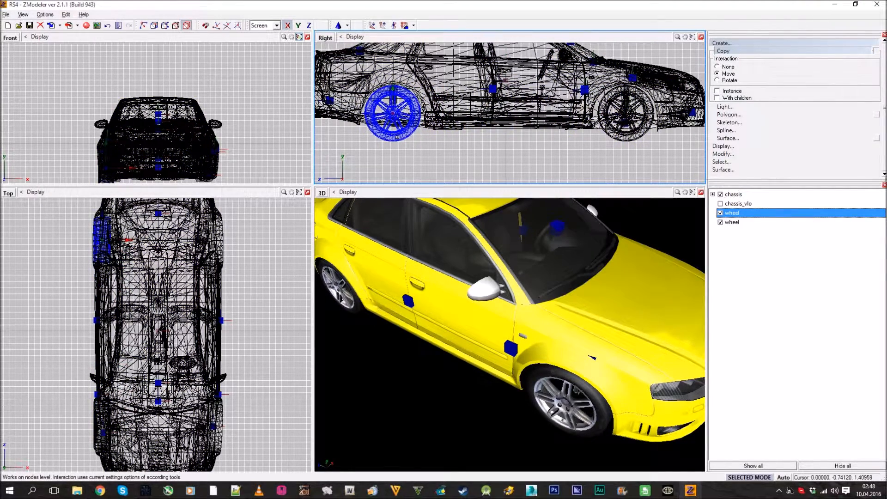
Fine-tune the copied rear wheel's position in its arch with Move and check the fit in the 3D view
click(801, 45)
middle_drag(532, 323, 589, 299)
click(723, 59)
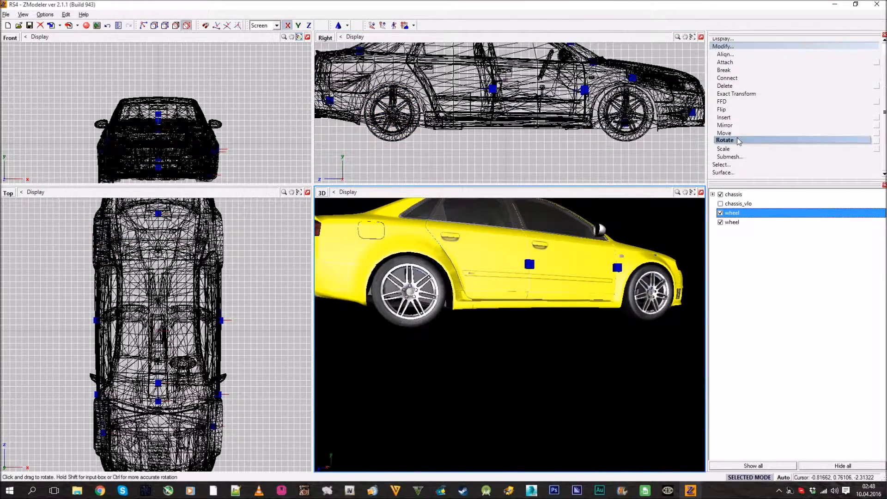
click(721, 133)
scroll(415, 115, up, 3)
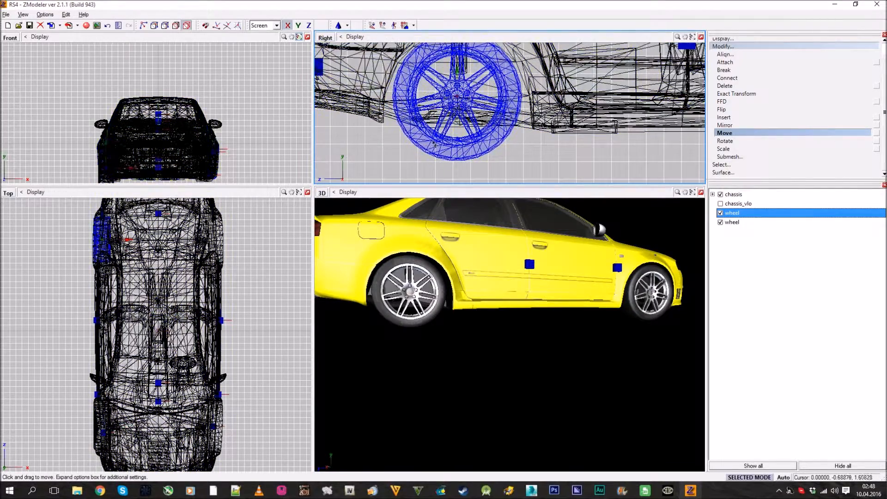
drag(437, 149, 439, 149)
scroll(495, 346, down, 2)
middle_drag(523, 314, 486, 353)
click(739, 48)
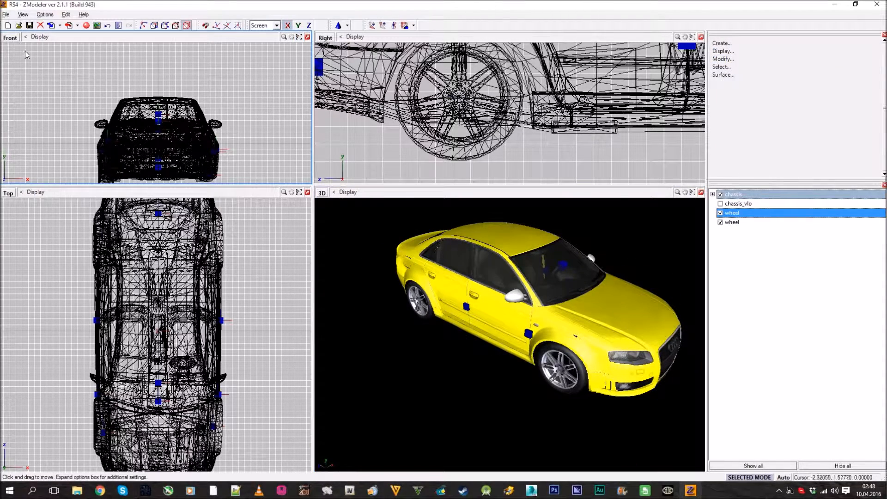
Copy the front wheel and the rear wheel in place in the Right view, using Copy with the interaction set to None
middle_drag(526, 335, 550, 306)
middle_drag(539, 113, 430, 99)
scroll(435, 103, down, 4)
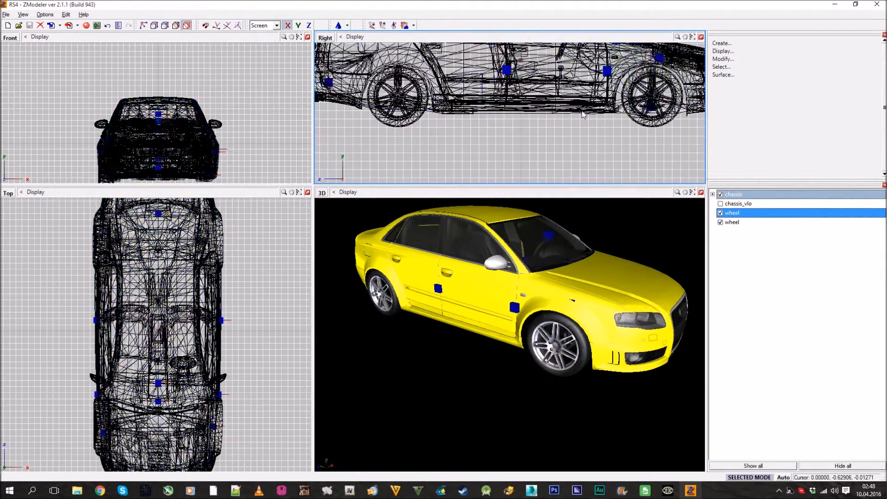
click(742, 44)
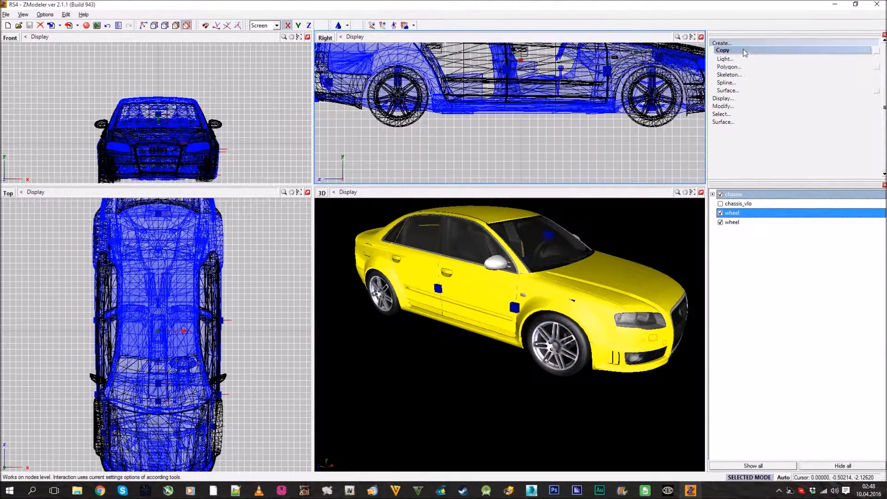
click(877, 51)
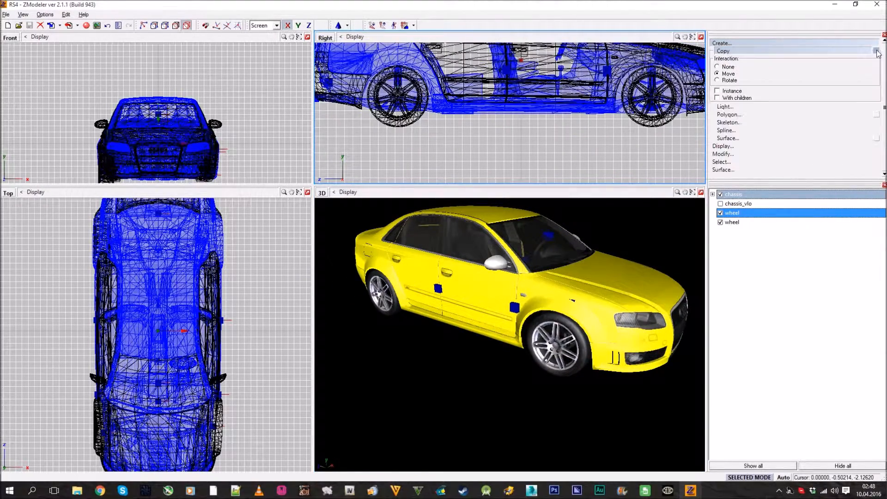
click(729, 67)
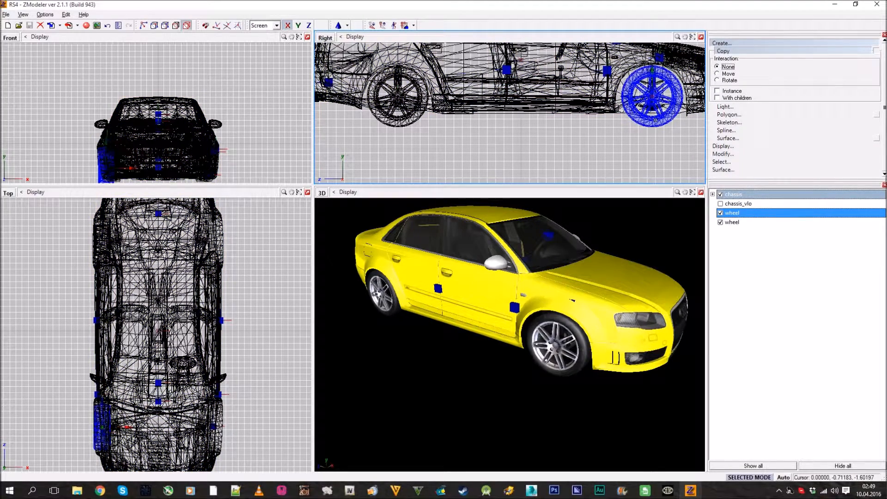
click(652, 123)
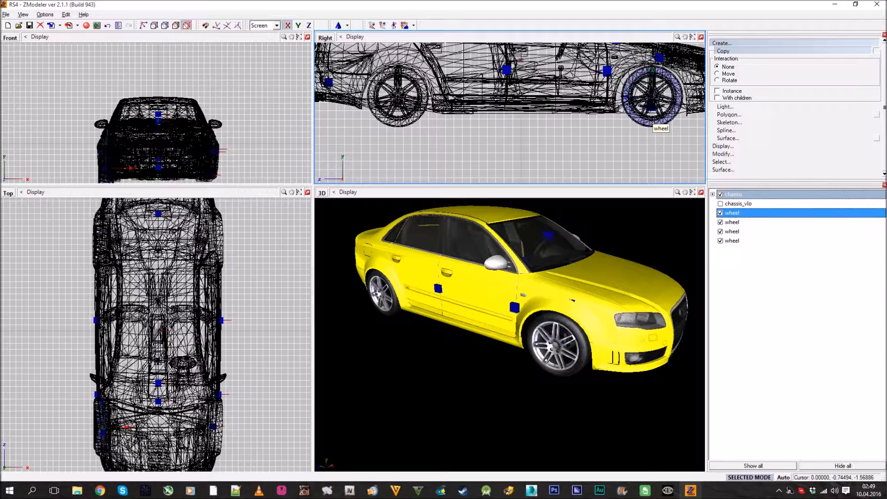
click(398, 100)
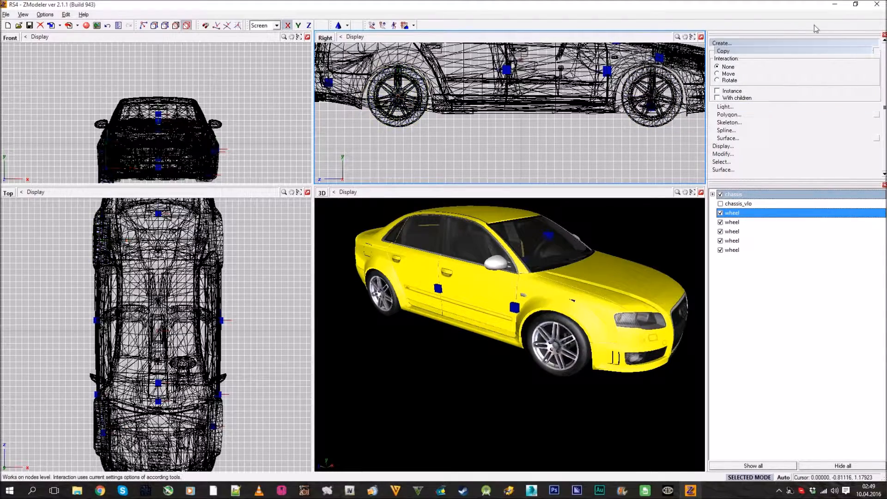
click(778, 47)
Hide the last four wheel objects in the hierarchy, leaving only the first wheel displayed with the chassis
scroll(564, 145, down, 2)
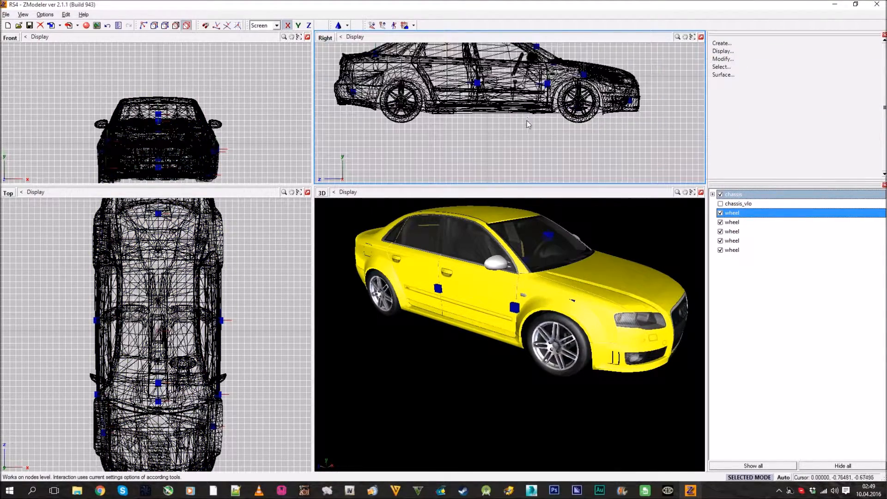
click(720, 250)
click(721, 242)
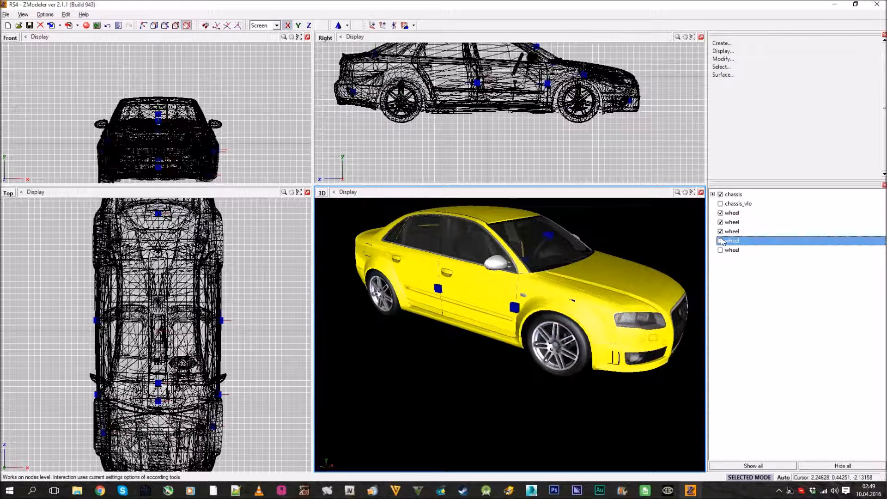
click(721, 232)
click(721, 222)
mouse_move(695, 244)
middle_down()
mouse_move(659, 253)
mouse_move(643, 238)
mouse_move(699, 256)
middle_up()
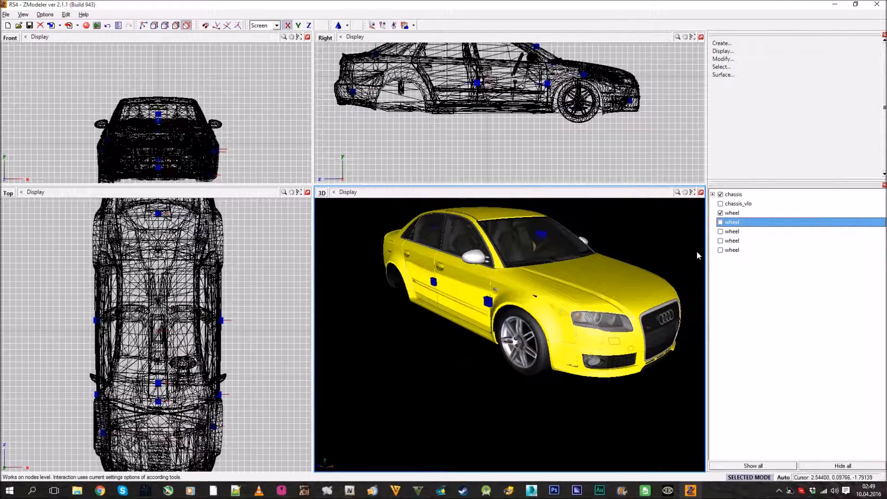
Hide the first wheel, identify the other copies by toggling their visibility, and leave only the last two wheels shown with the chassis
click(718, 216)
click(720, 223)
click(721, 232)
click(720, 232)
click(720, 222)
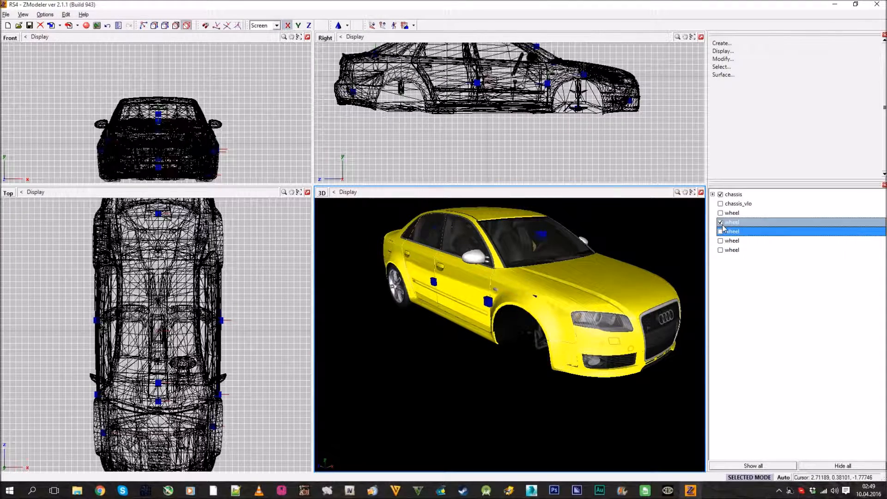
click(721, 241)
click(720, 250)
Mirror the visible front wheel's position to the other side of the car with Exact Transform, setting X to 0.905
click(724, 59)
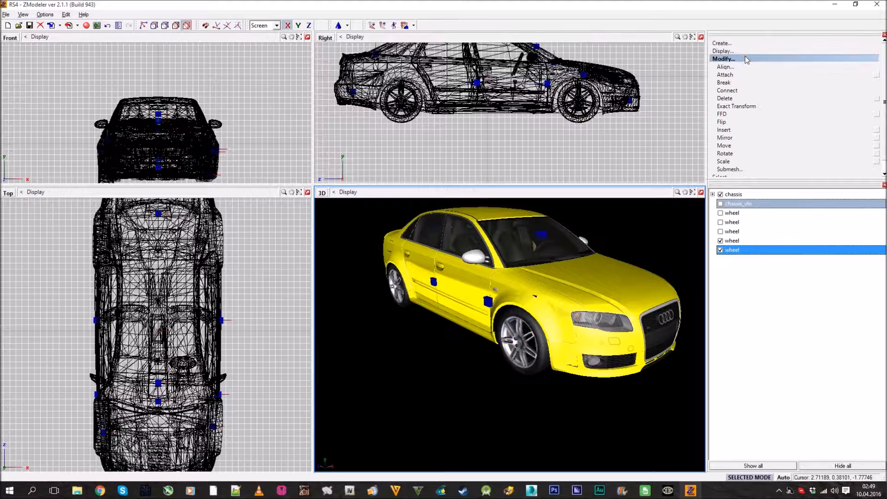
click(749, 107)
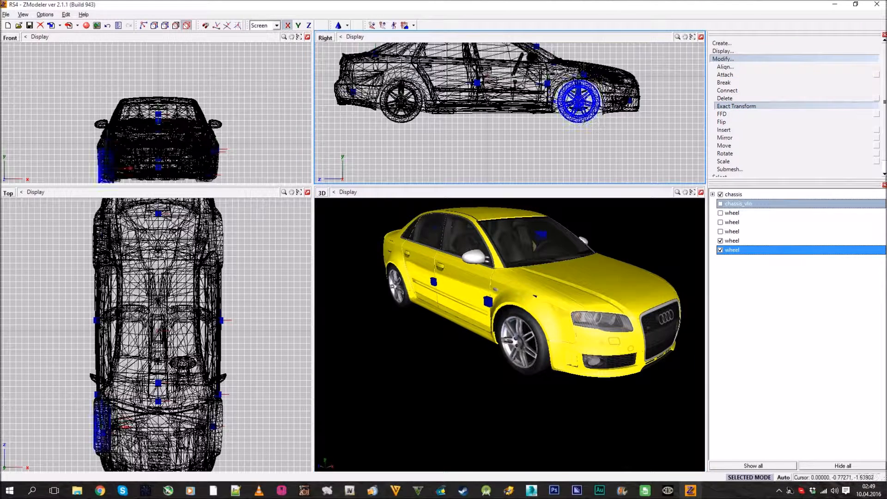
click(557, 146)
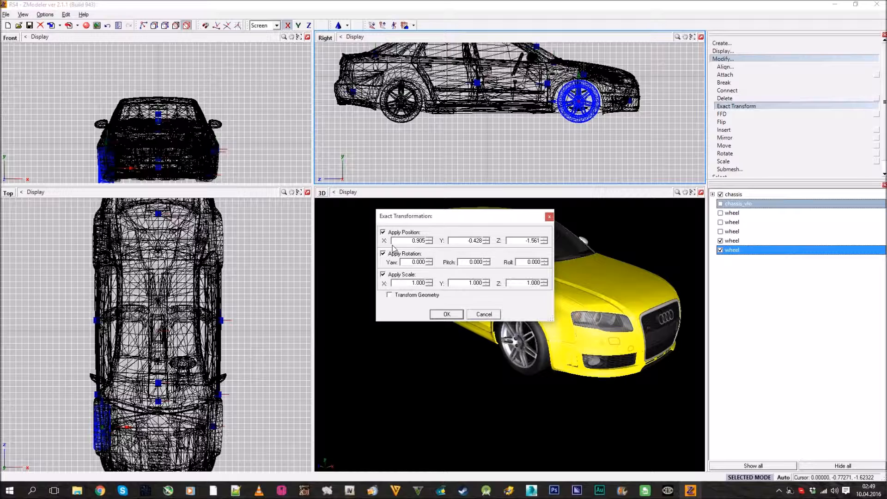
click(444, 318)
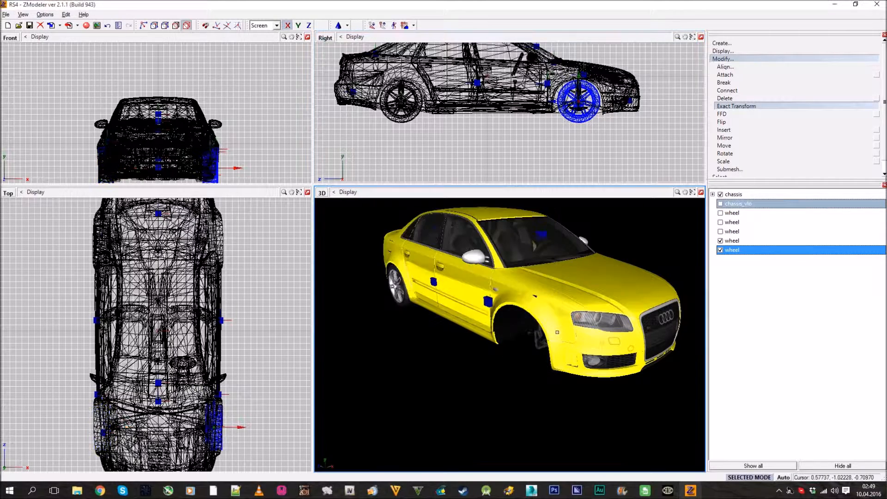
mouse_move(504, 227)
middle_down()
mouse_move(407, 238)
mouse_move(402, 213)
mouse_move(511, 232)
middle_up()
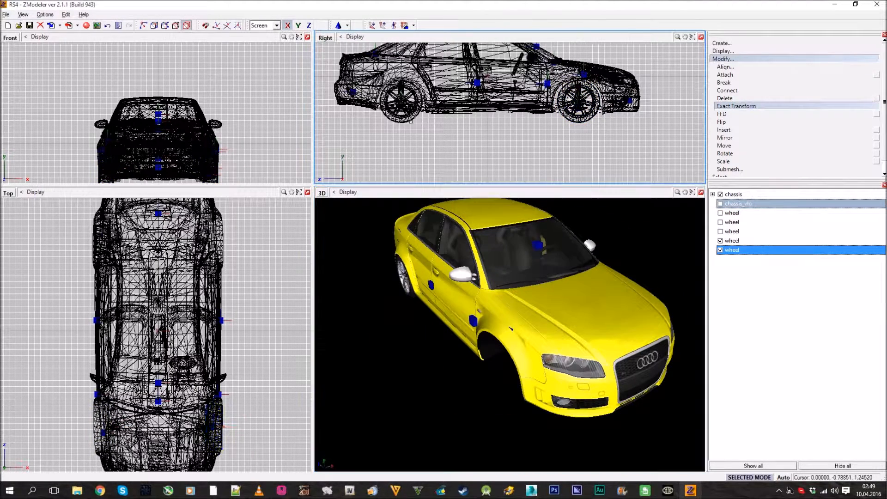
Set the visible rear wheel's X position to 0.905 with Exact Transform and check the underside in the 3D view
click(402, 122)
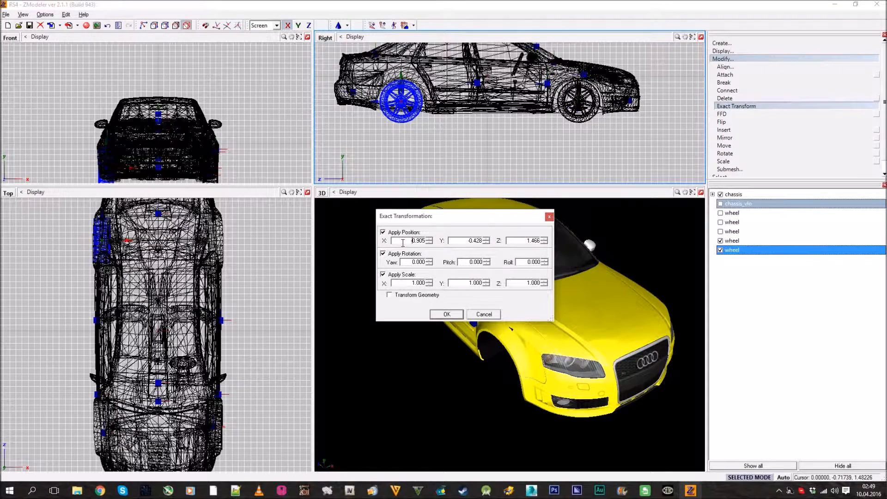
click(447, 314)
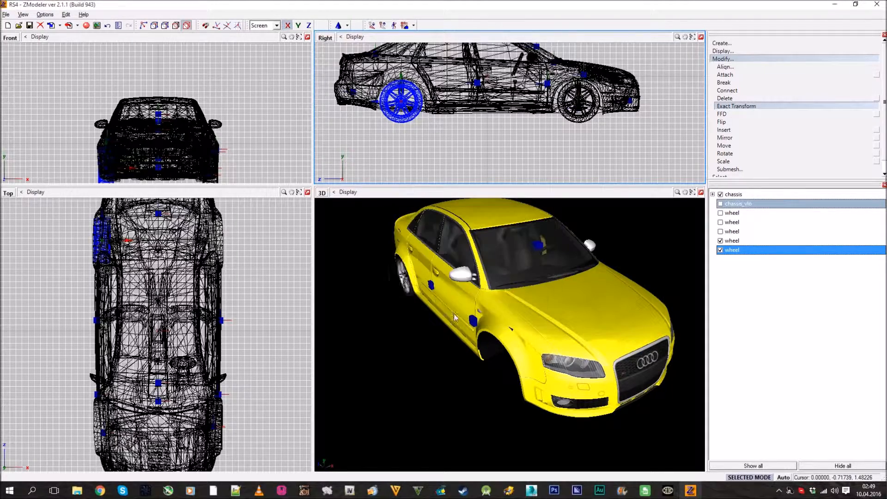
click(725, 66)
click(726, 61)
middle_drag(554, 319, 502, 270)
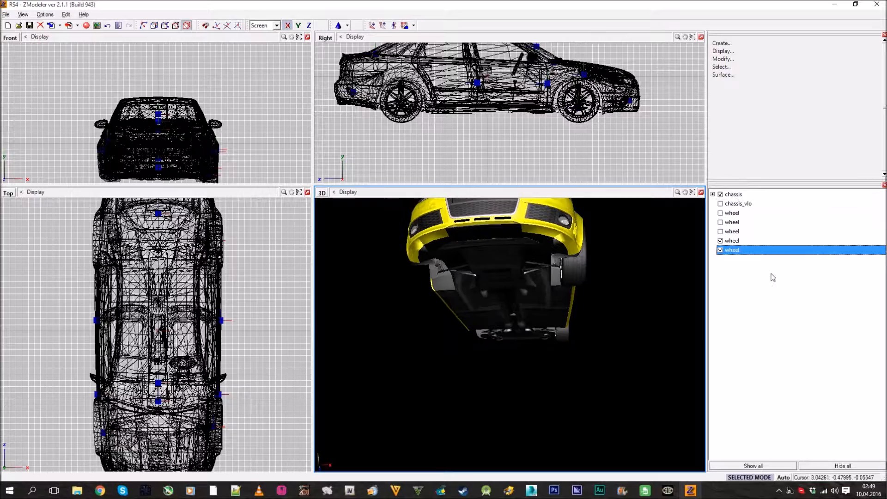
Show the second and third wheels, and compare wheel positions on both sides of the car in Exact Transform without applying changes
click(721, 232)
click(720, 222)
click(723, 66)
click(723, 59)
click(722, 113)
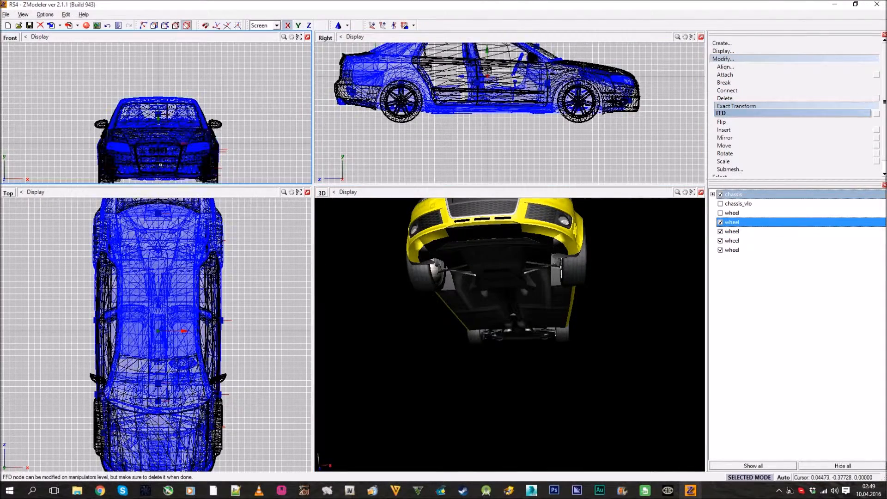
scroll(219, 129, up, 3)
click(222, 118)
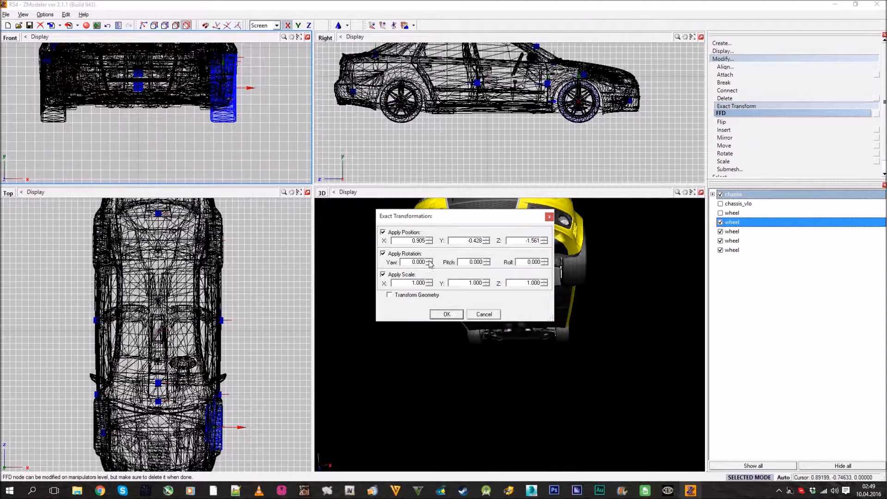
click(484, 314)
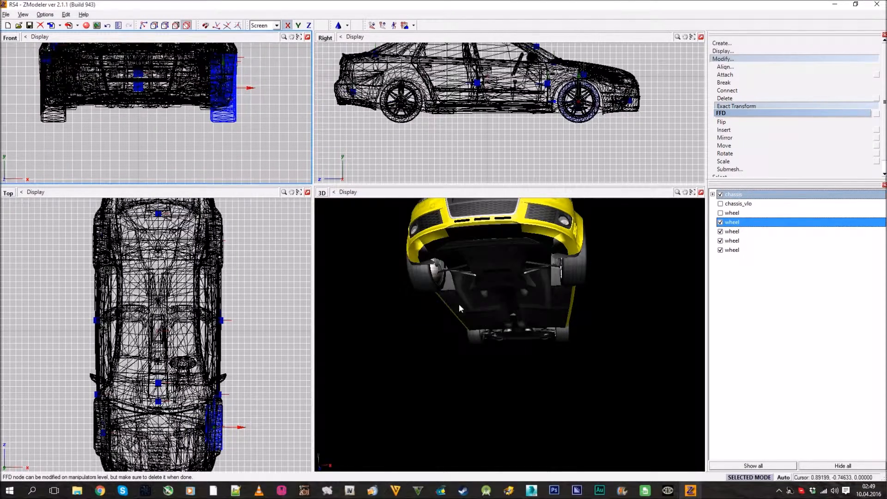
click(51, 119)
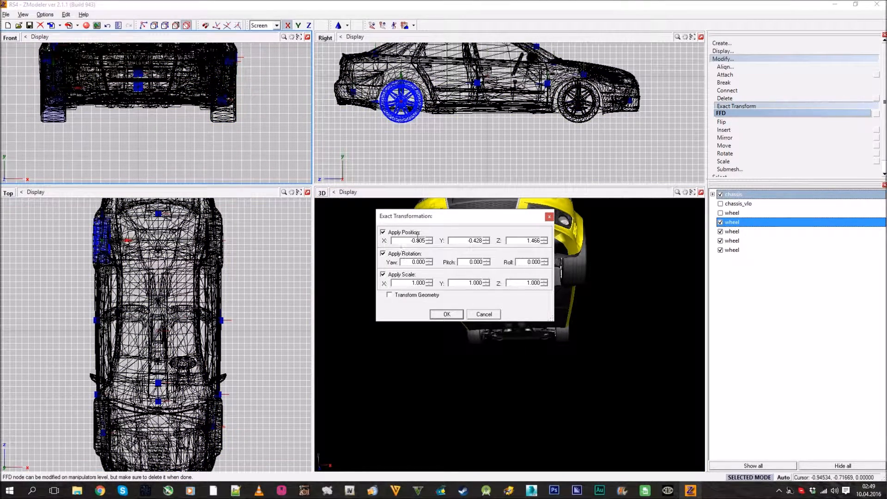
click(484, 314)
Examine all four wheels around the car in the 3D view, with the chassis displayed and temporarily hidden
middle_drag(502, 296, 603, 336)
click(742, 60)
middle_drag(610, 277, 636, 320)
middle_drag(493, 341, 652, 250)
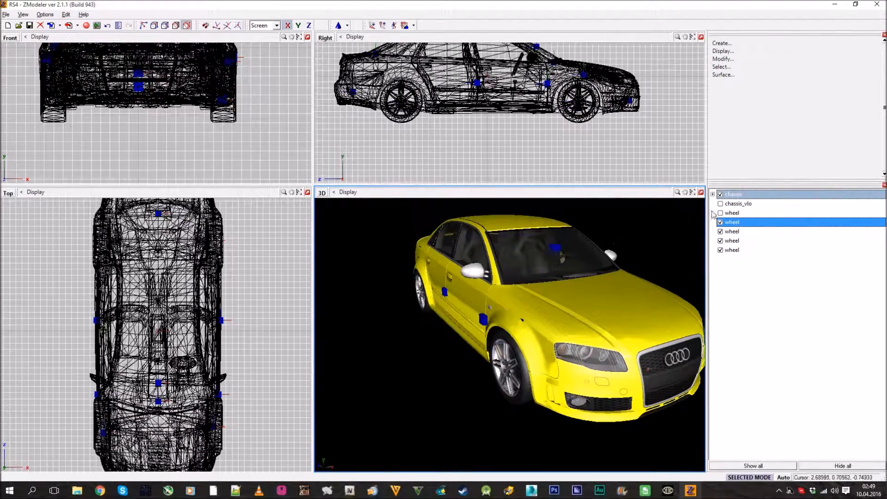
click(720, 194)
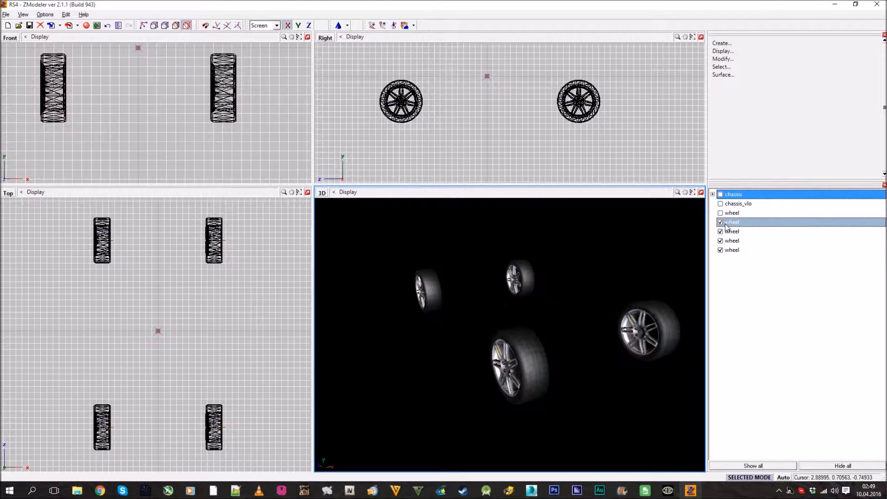
click(720, 194)
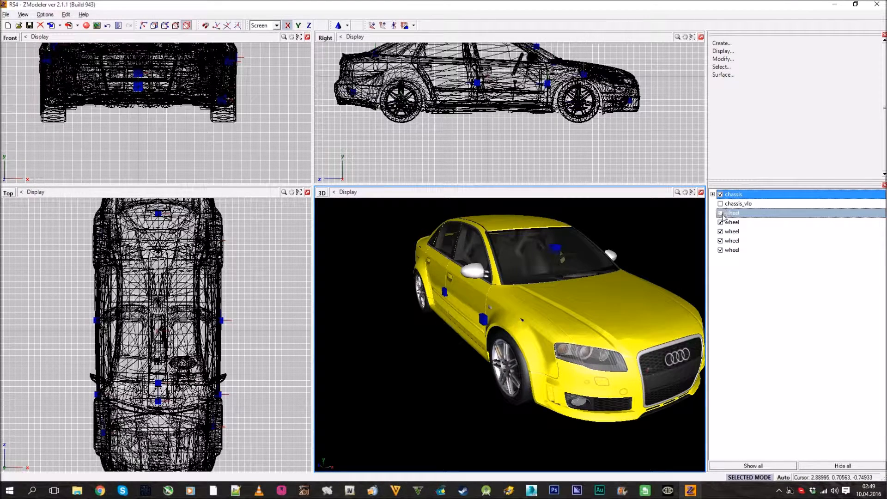
Identify the right rear wheel by toggling its visibility and rename it wheel_rb_dummy
click(723, 225)
click(723, 224)
click(723, 224)
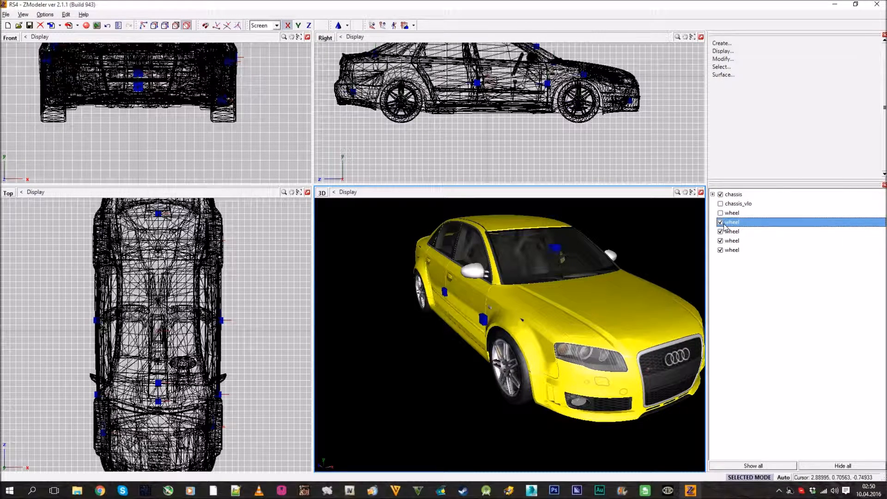
click(748, 224)
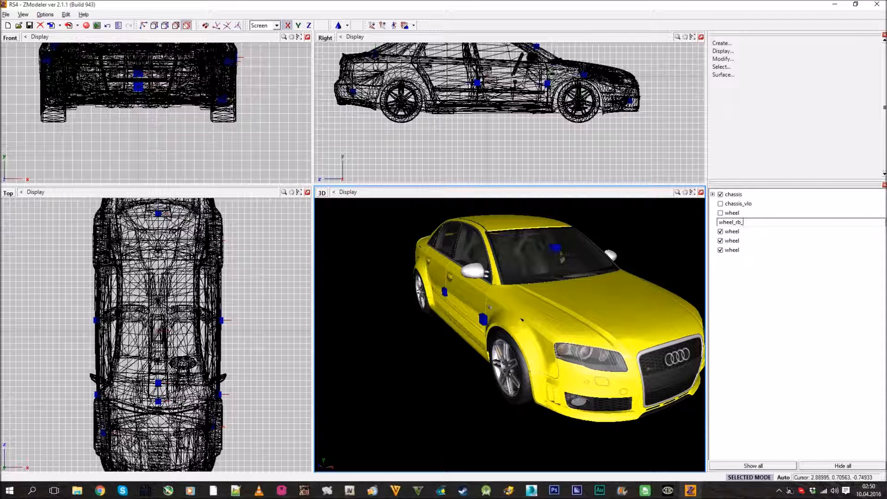
key(Return)
Identify the right front wheel by toggling its visibility and rename it wheel_rf_dummy
click(745, 231)
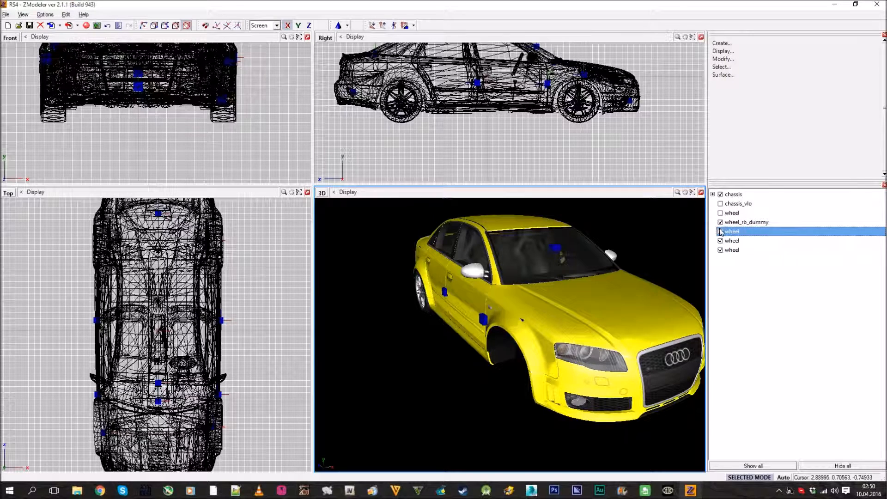
click(761, 232)
text(l_rf_dummy)
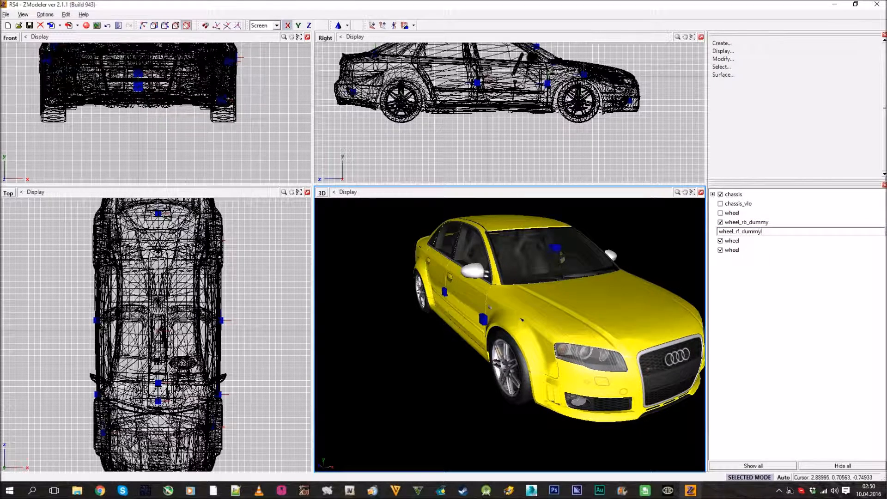
key(Return)
Check the opposite side of the car and rename the left front wheel wheel_lf_dummy
click(730, 241)
middle_drag(582, 270, 667, 262)
click(752, 240)
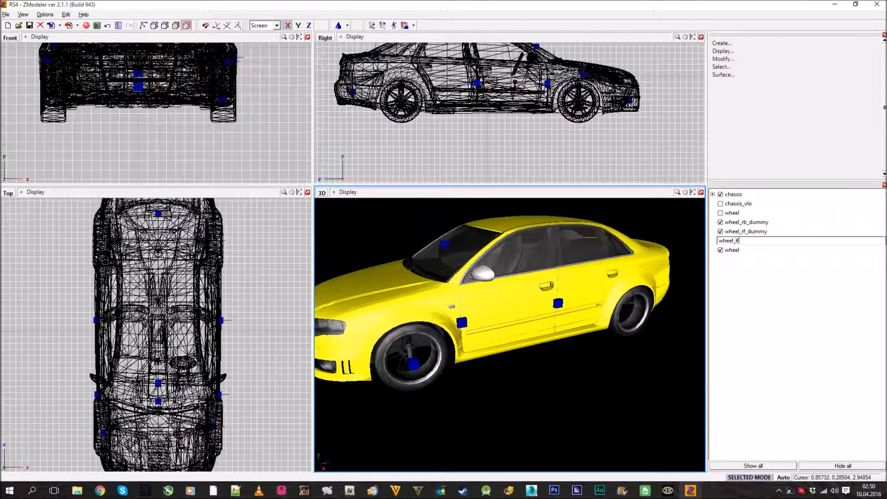
text(_lf_dummy)
key(Return)
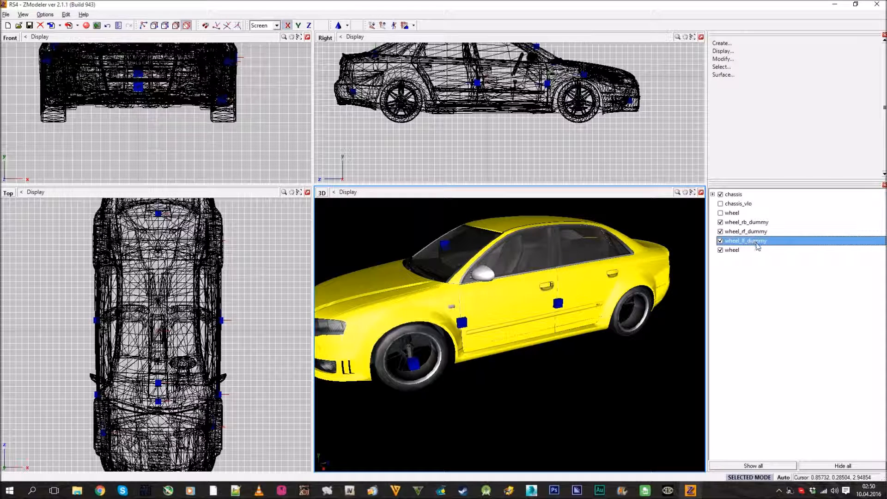
Rename the remaining left rear wheel wheel_lb_dummy
click(758, 249)
click(758, 249)
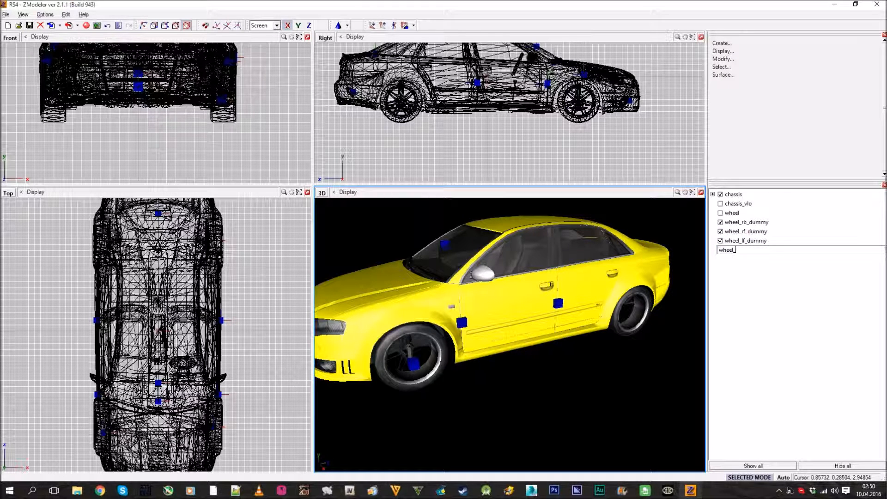
text(_lb_dummy)
key(Return)
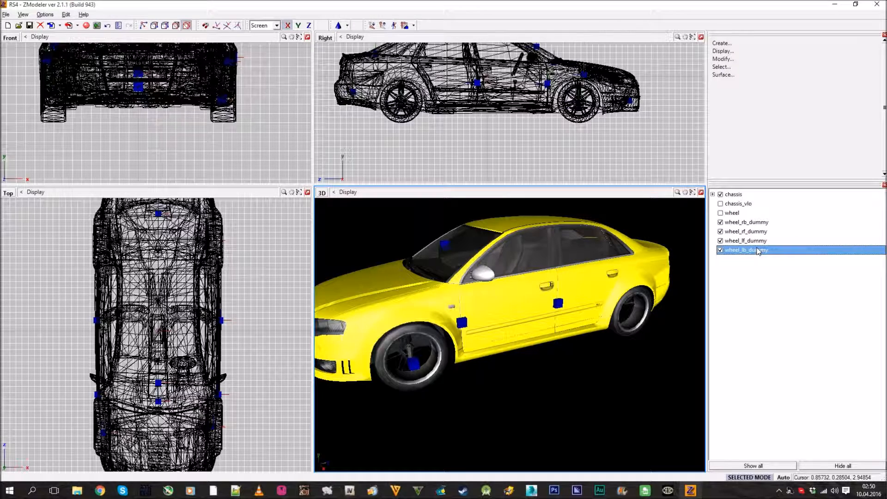
Convert the four objects wheel_rb_dummy, wheel_rf_dummy, wheel_lf_dummy and wheel_lb_dummy to dummies
right_click(761, 225)
mouse_move(779, 229)
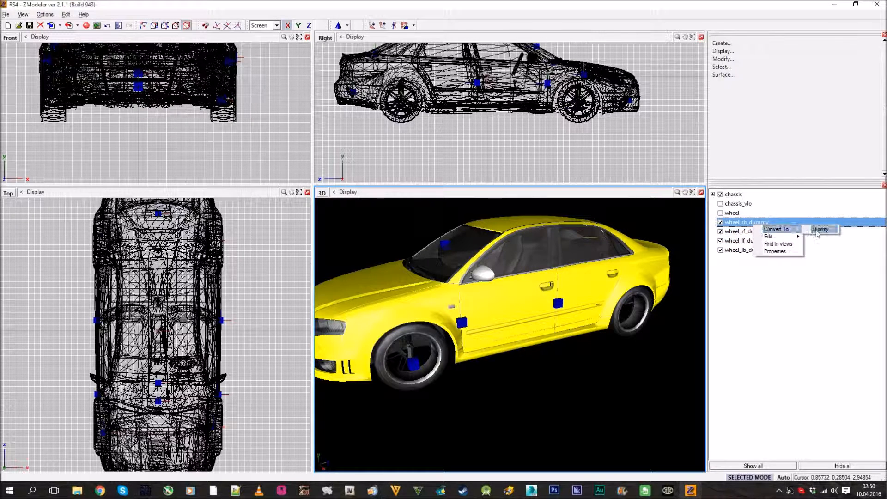
click(821, 230)
right_click(773, 222)
click(826, 229)
right_click(761, 223)
click(819, 228)
right_click(775, 223)
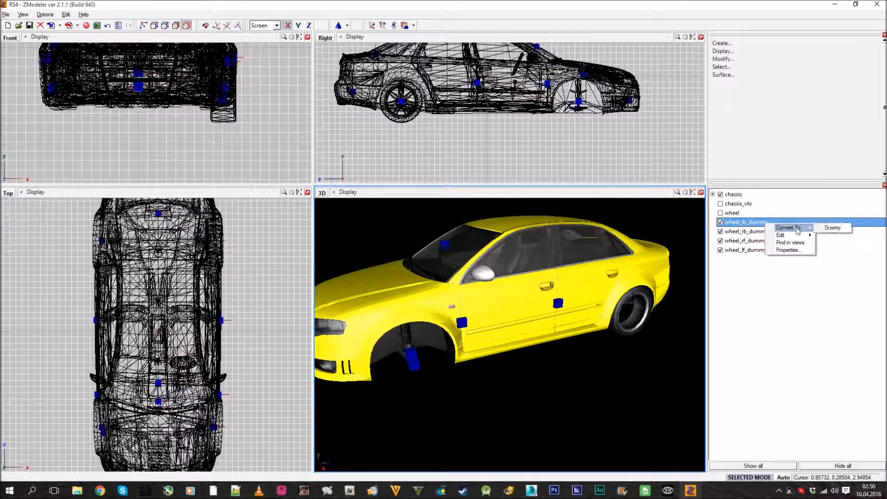
click(825, 230)
right_click(756, 223)
click(753, 299)
Make the wheel mesh visible and parent it to wheel_rf_dummy, checking the placement under that dummy
middle_drag(370, 286, 512, 325)
click(733, 213)
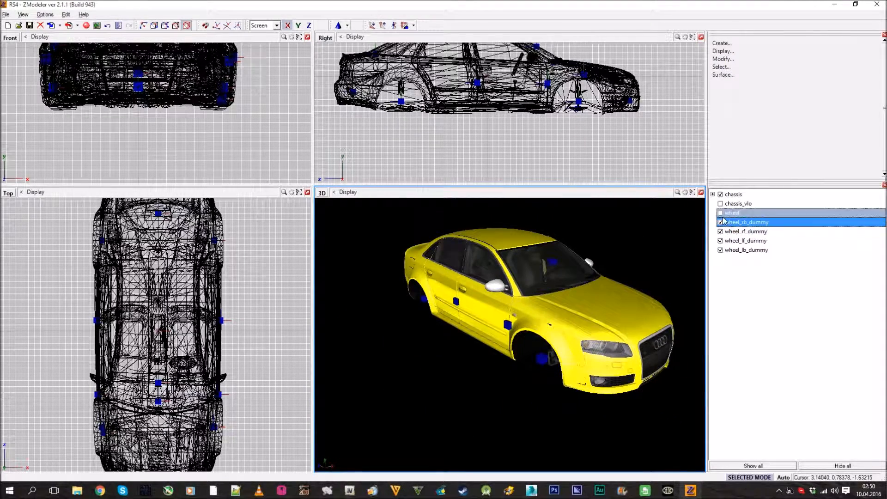
drag(744, 216, 757, 232)
middle_drag(548, 298, 533, 285)
scroll(578, 287, up, 2)
middle_drag(458, 312, 614, 306)
scroll(613, 306, up, 3)
click(713, 223)
click(713, 222)
Inspect the car from the side and front, comparing the right front wheel with the empty wheel arches and their dummies
middle_drag(513, 319, 478, 279)
middle_drag(642, 242, 578, 281)
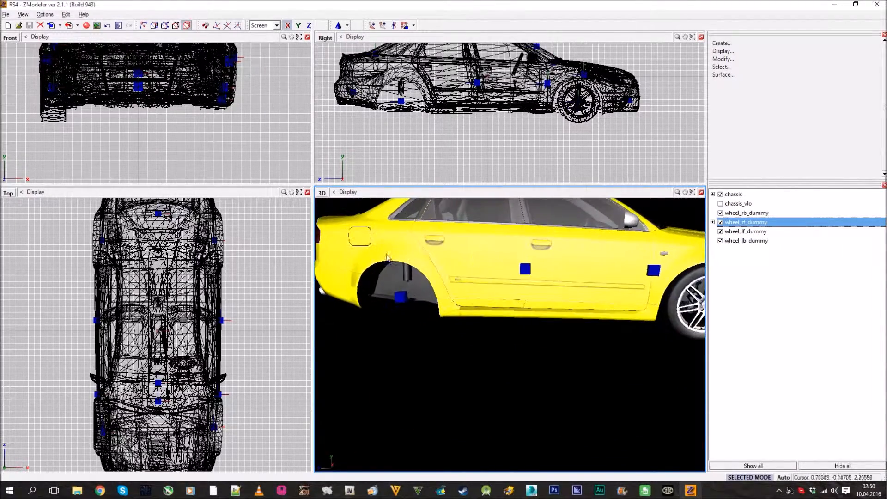
scroll(387, 257, down, 3)
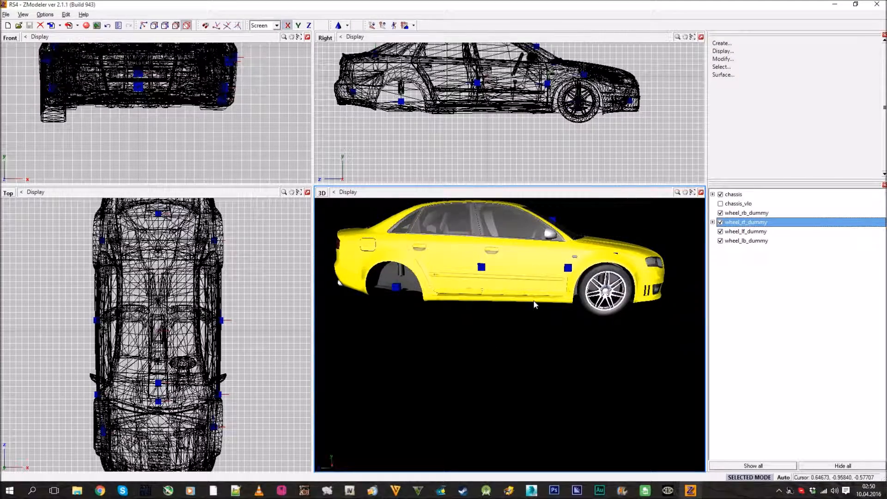
middle_drag(593, 367, 443, 277)
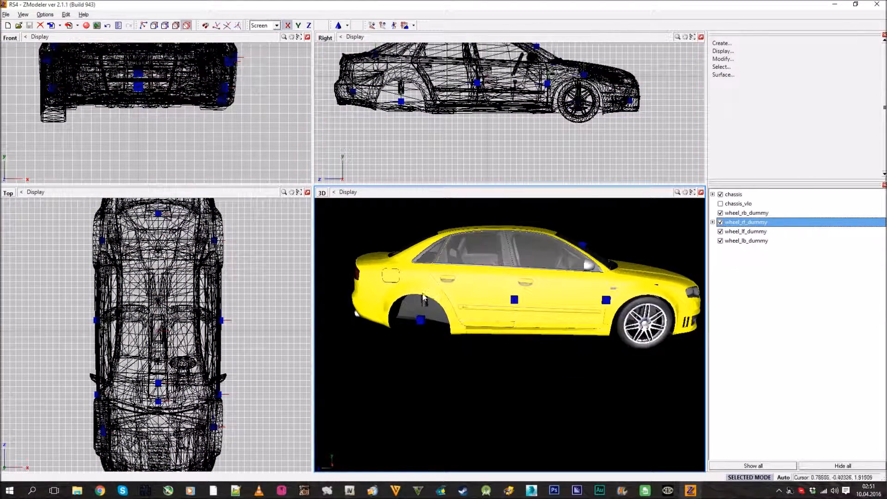
middle_drag(423, 295, 563, 314)
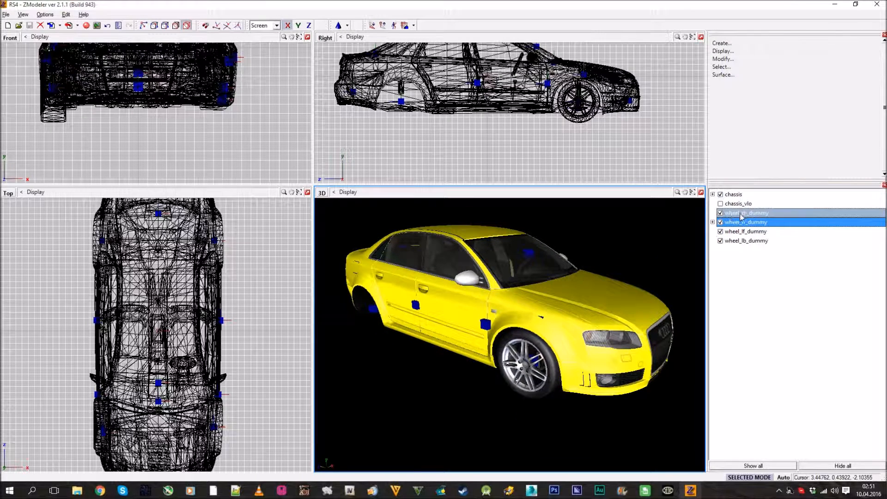
click(712, 222)
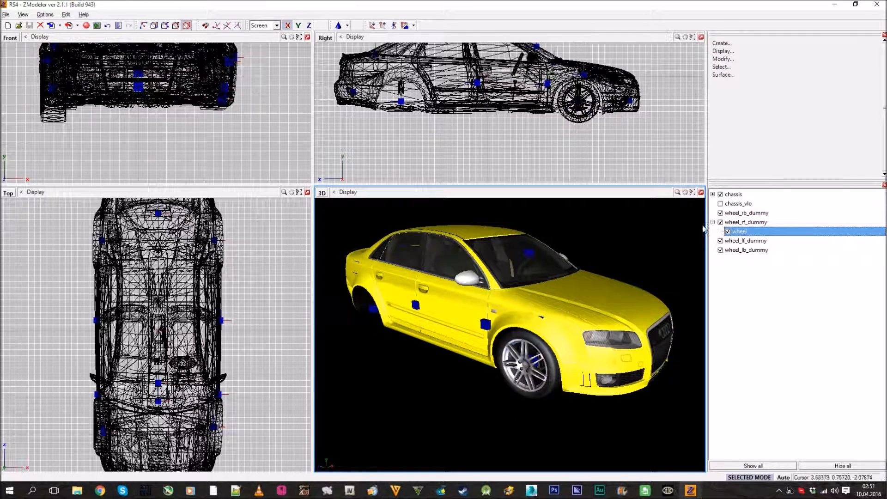
click(713, 222)
click(723, 232)
middle_drag(645, 282, 628, 276)
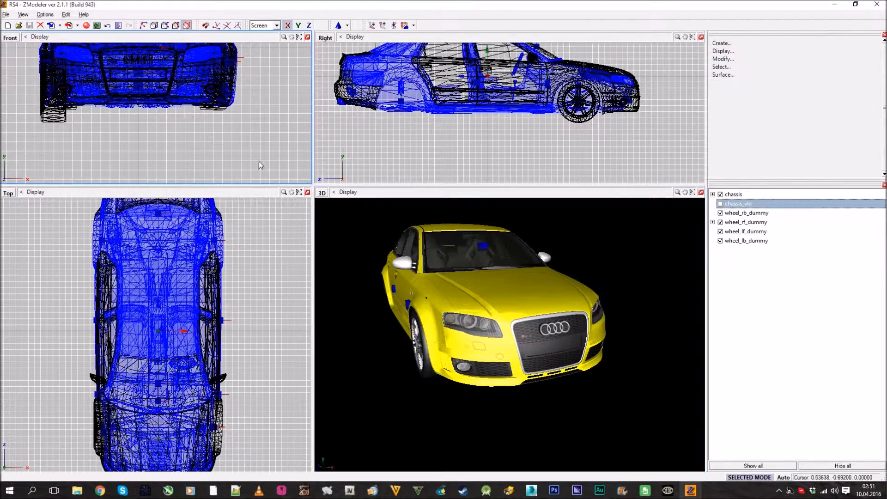
middle_drag(535, 352, 561, 368)
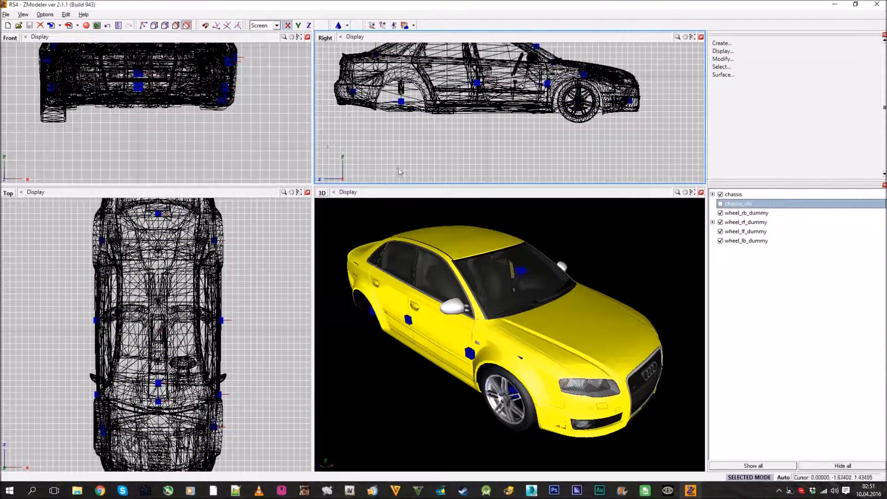
Create a dummy helper named chassis_dummy and parent the chassis to it
click(348, 25)
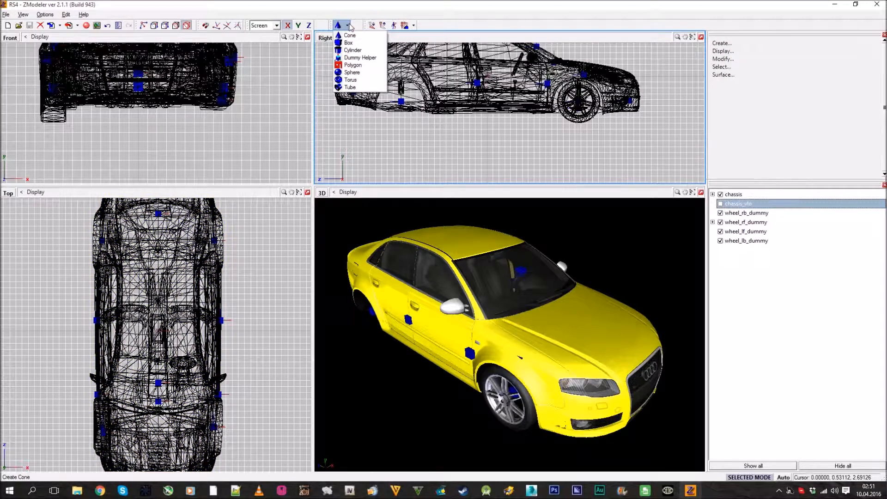
click(351, 50)
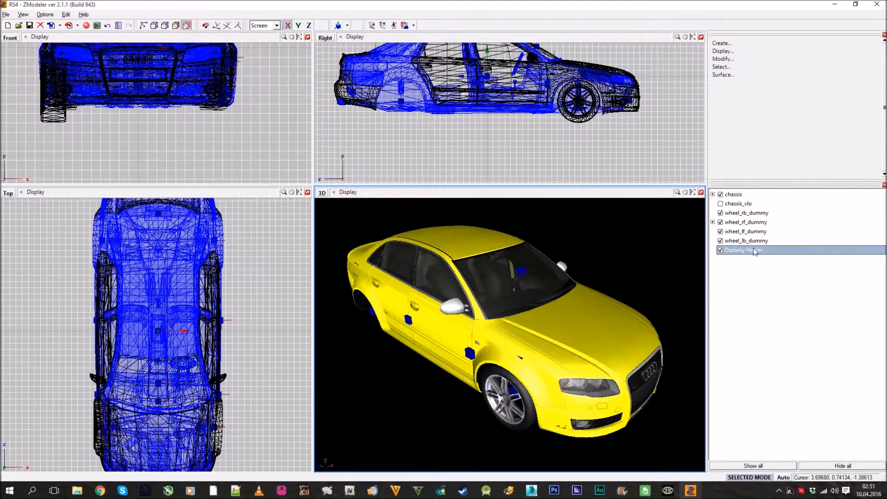
double_click(780, 251)
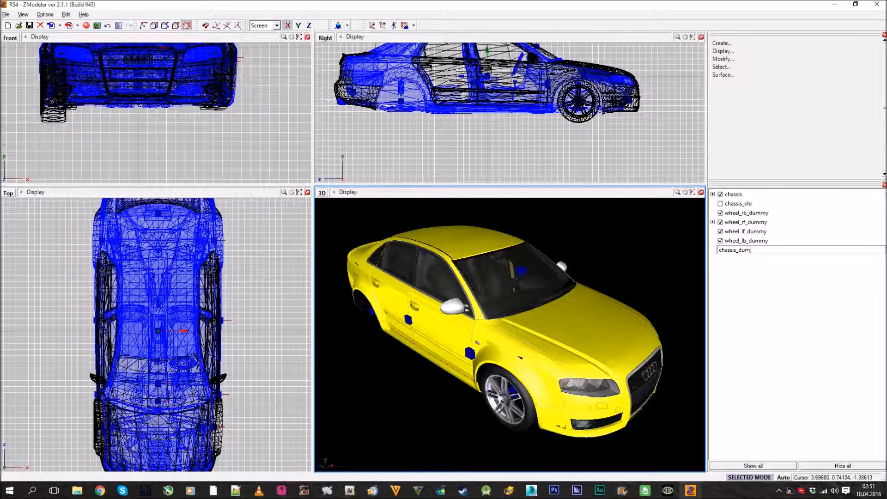
key(Return)
drag(734, 194, 759, 254)
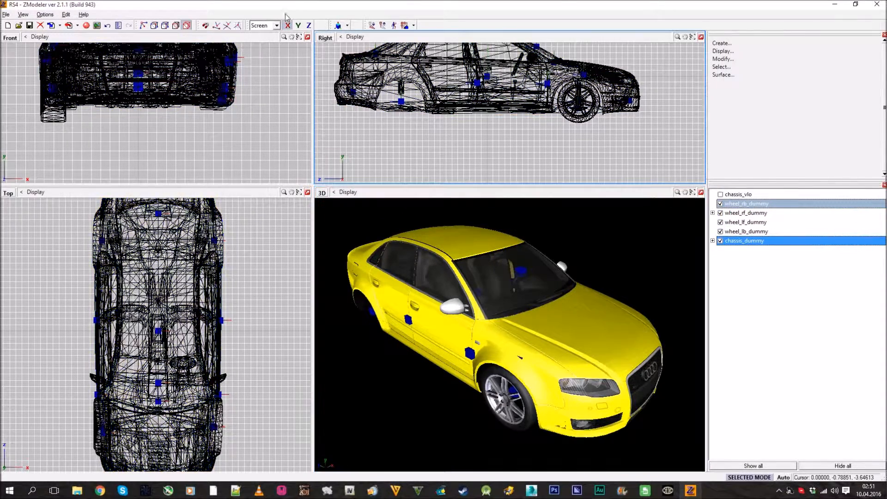
Create another dummy helper at the top level of the scene and open its name for editing
click(339, 25)
click(772, 252)
click(781, 251)
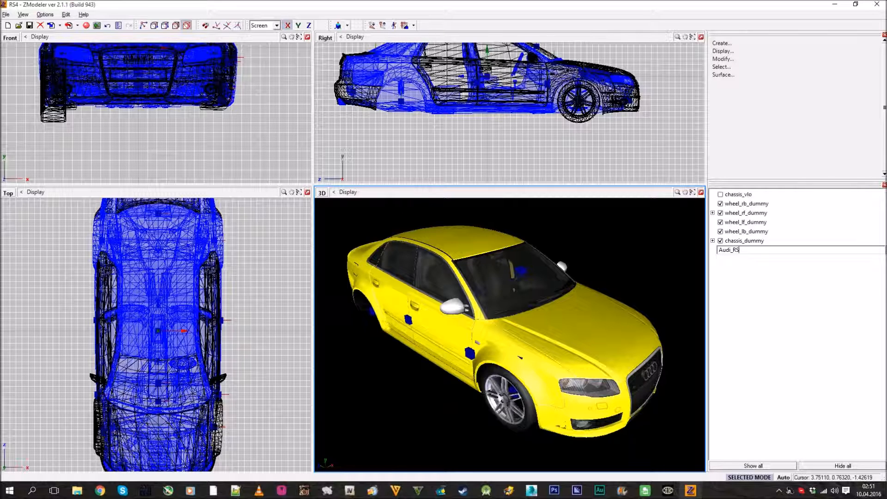
Name the new dummy Audi_RS4 and parent chassis_dummy and the four wheel dummies to it
key(Return)
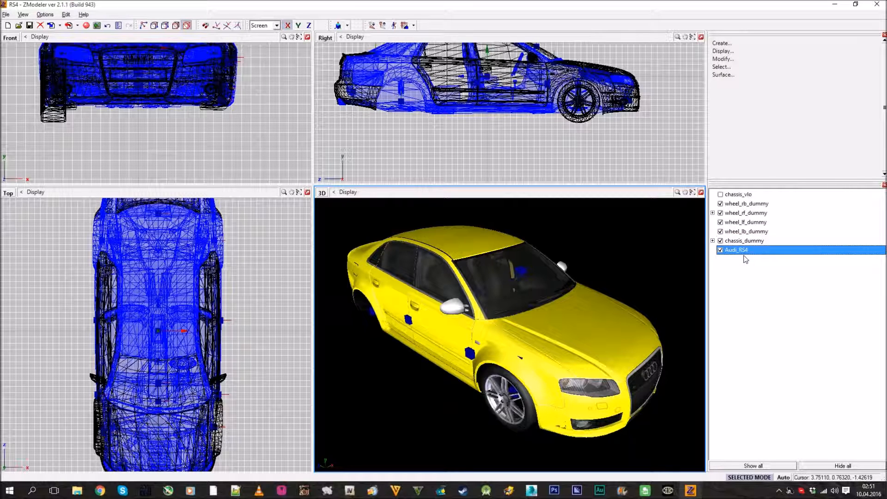
mouse_move(744, 240)
mouse_down()
mouse_move(750, 254)
mouse_move(750, 225)
mouse_up()
drag(748, 204, 750, 214)
click(713, 203)
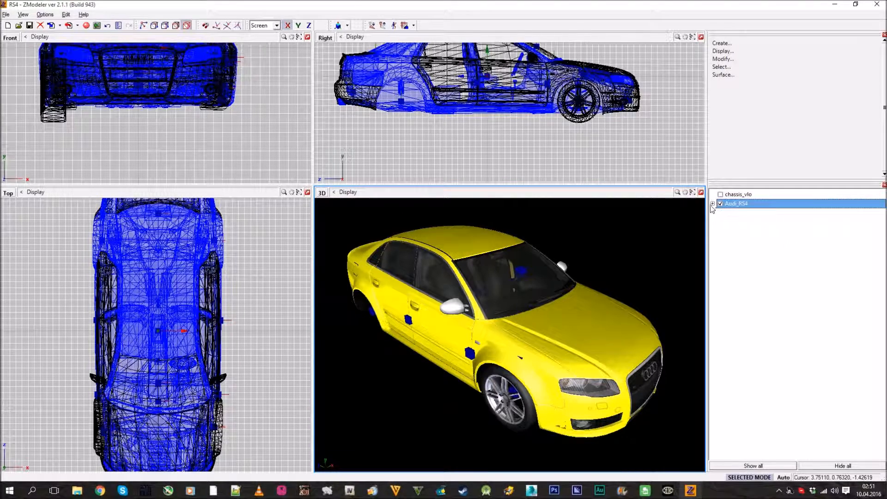
Parent the chassis_vlo mesh to the Audi_RS4 dummy and leave chassis_vlo hidden
click(720, 195)
click(713, 203)
drag(746, 195, 744, 207)
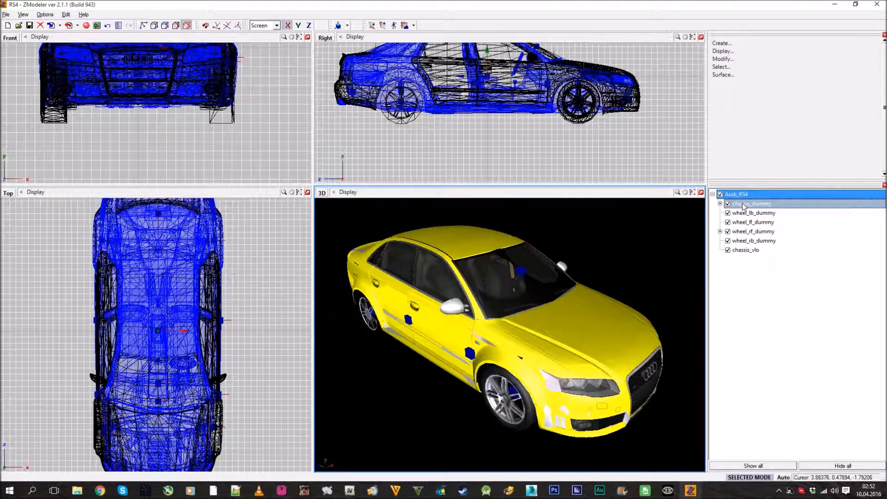
click(728, 250)
Collapse the Audi_RS4 hierarchy, then save the scene
middle_drag(559, 332, 522, 334)
click(713, 195)
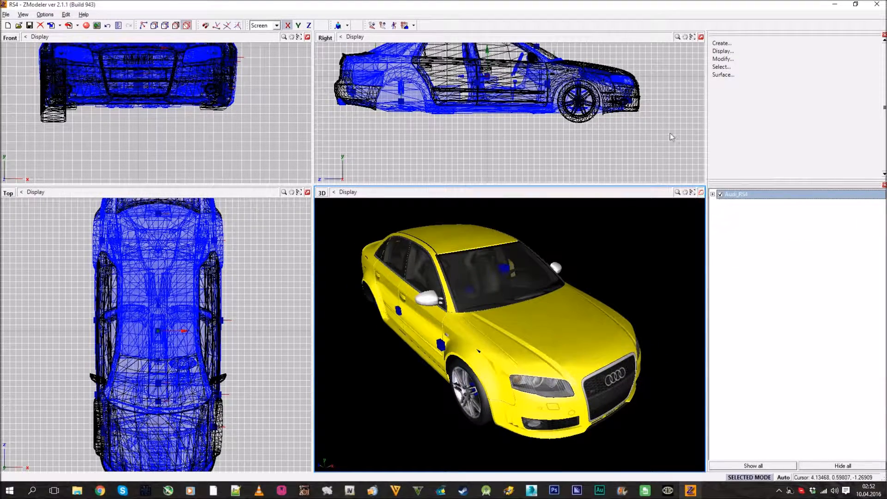
click(29, 25)
click(738, 265)
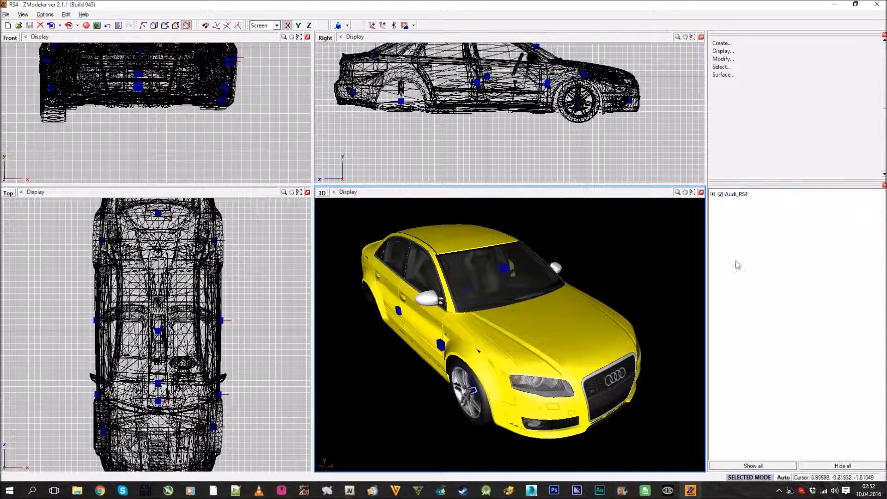
Expand the Audi_RS4 hierarchy in the scene tree and maximize the 3D view of the car
middle_drag(655, 262, 550, 282)
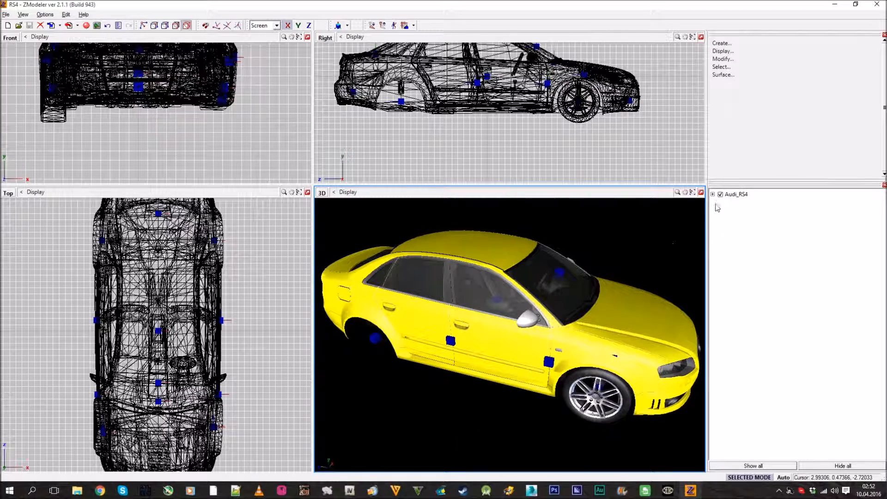
click(713, 195)
middle_drag(557, 338, 547, 351)
scroll(639, 299, down, 2)
middle_drag(622, 294, 640, 296)
click(701, 193)
middle_drag(586, 217, 564, 230)
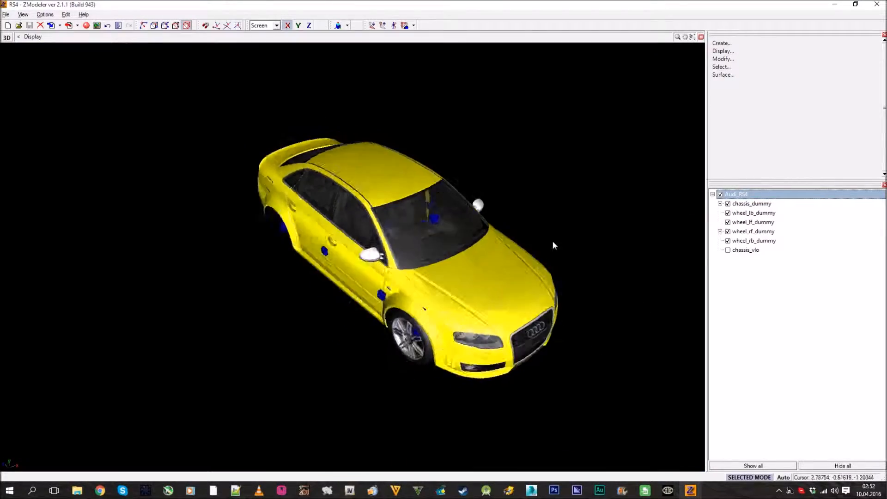
Inspect the assembled car from the rear, front and right side, checking the body, glass, wheel and dummy placement
scroll(413, 195, up, 5)
middle_drag(413, 196, 486, 281)
scroll(370, 278, down, 3)
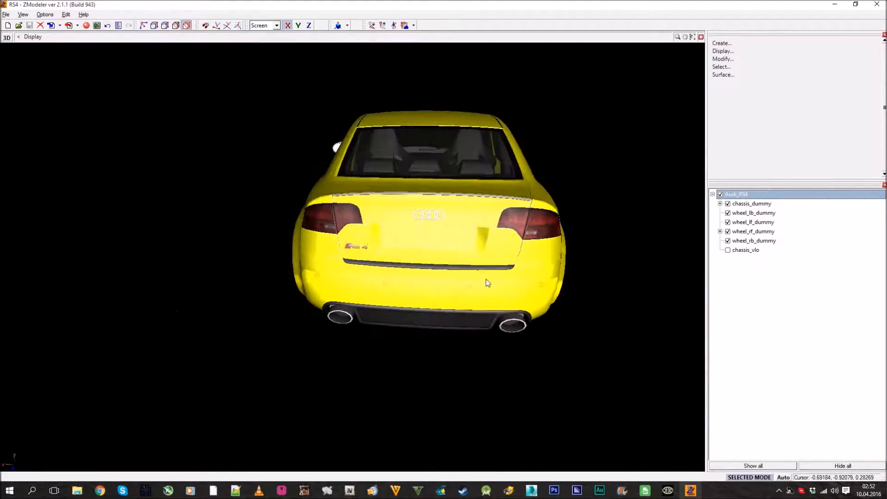
scroll(499, 228, up, 4)
middle_drag(379, 222, 436, 228)
scroll(455, 249, down, 3)
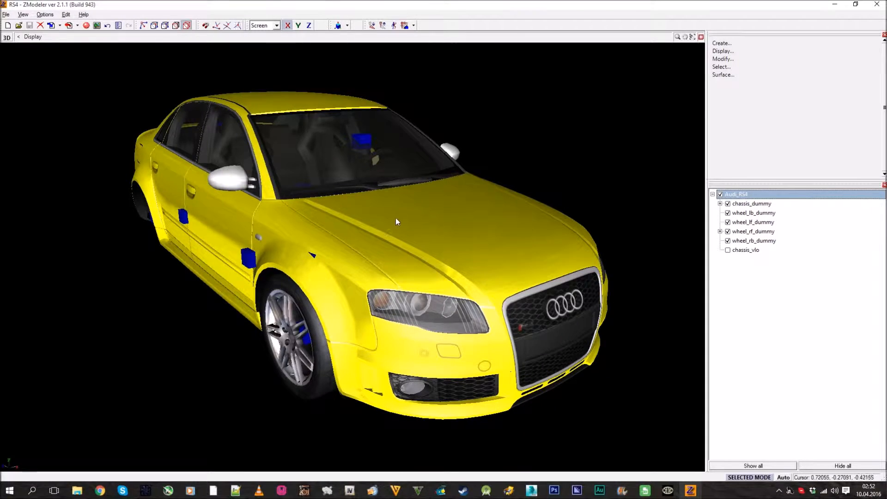
scroll(395, 218, down, 2)
middle_drag(389, 214, 361, 259)
scroll(393, 232, up, 3)
scroll(391, 230, down, 4)
scroll(382, 291, up, 3)
scroll(369, 311, down, 3)
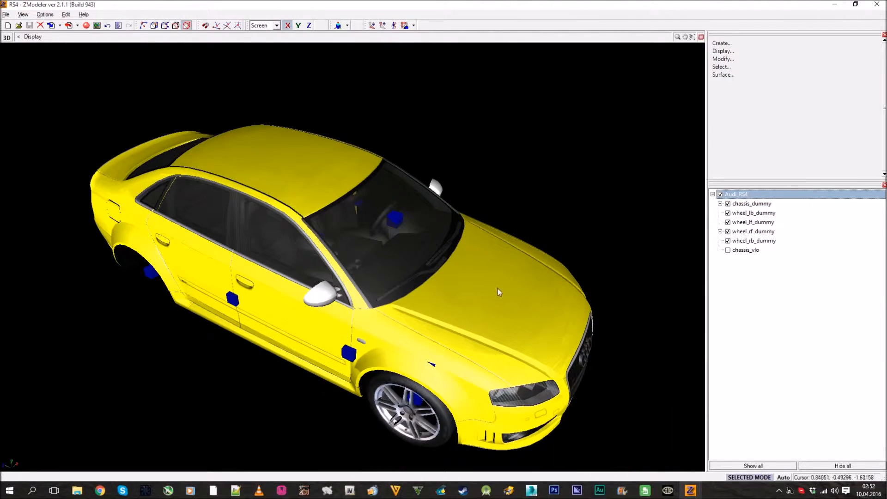
middle_drag(488, 284, 416, 268)
scroll(358, 248, up, 5)
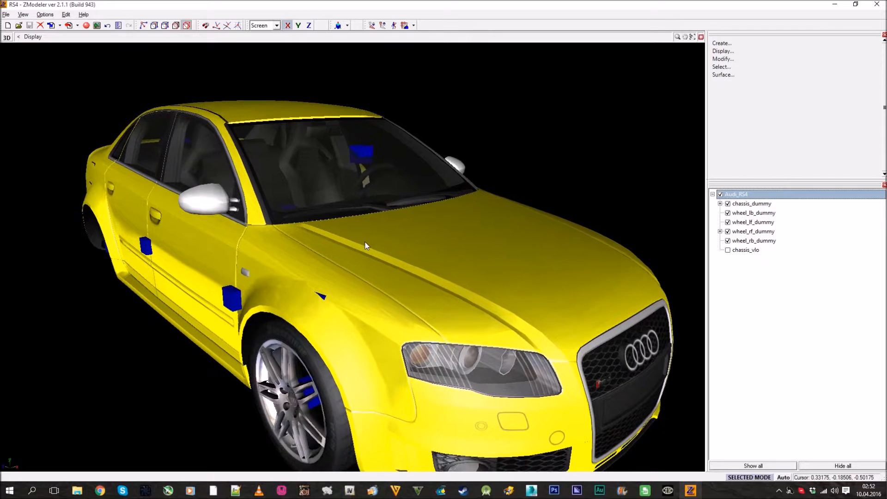